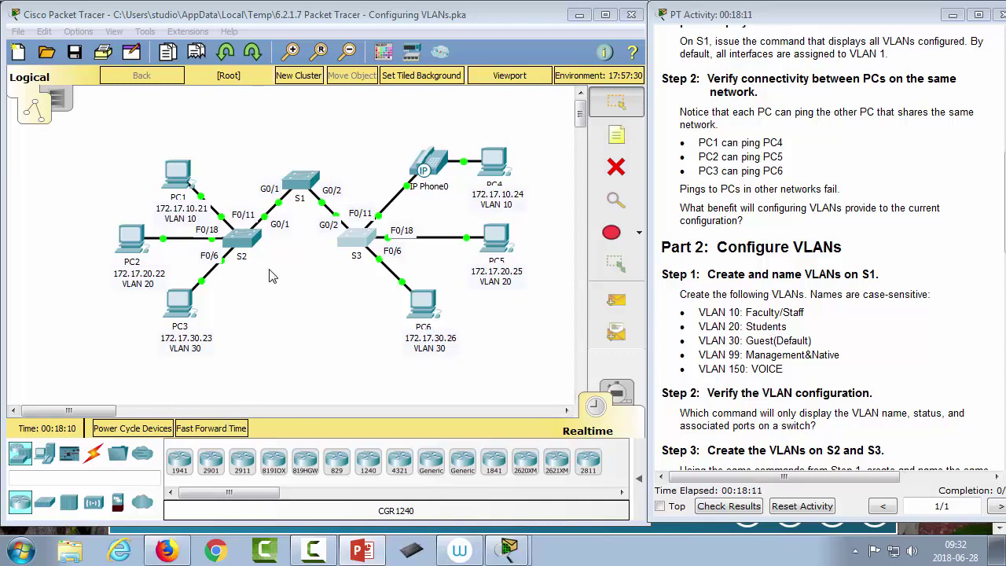
Open switch S1's command line, end the existing console session, and enter global configuration mode from a fresh prompt.
{"action": "left_click", "coordinate": [309, 181]}
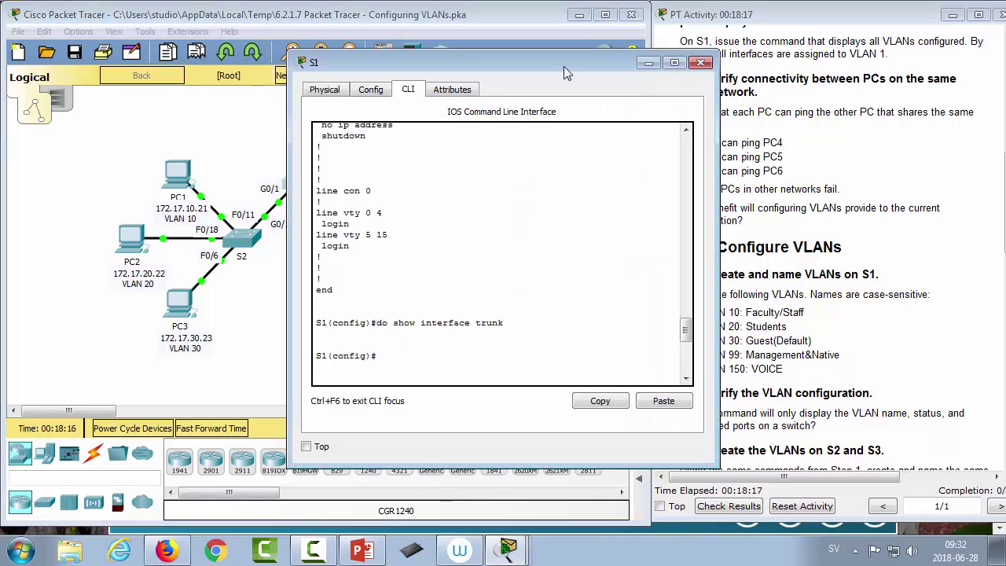
{"action": "left_click_drag", "start_coordinate": [563, 66], "coordinate": [382, 38]}
{"action": "type", "text": "end"}
{"action": "key", "text": "Return"}
{"action": "type", "text": "exit"}
{"action": "key", "text": "Return"}
{"action": "key", "text": "Return"}
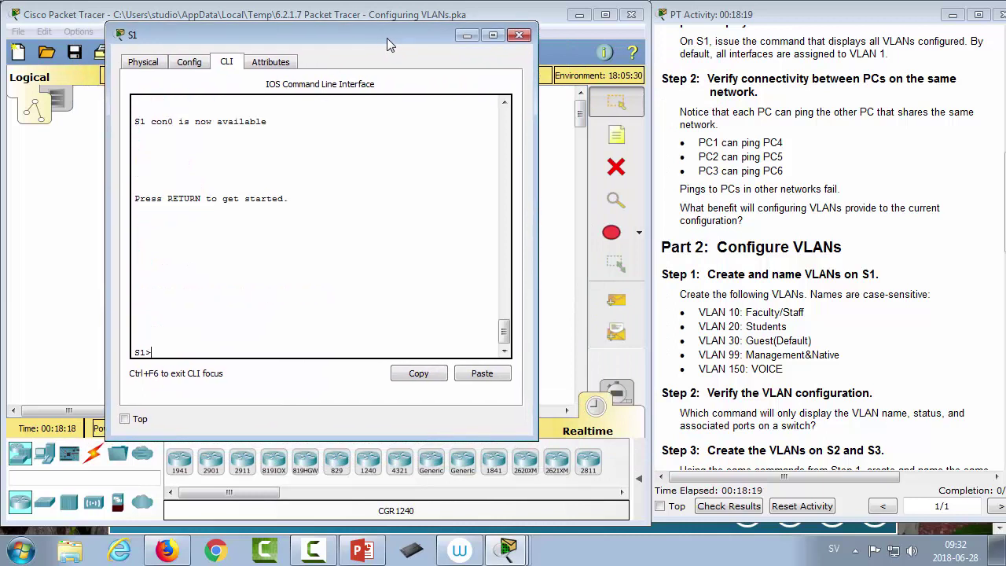
{"action": "type", "text": "ena"}
{"action": "key", "text": "Return"}
{"action": "type", "text": "conf t"}
{"action": "key", "text": "Return"}
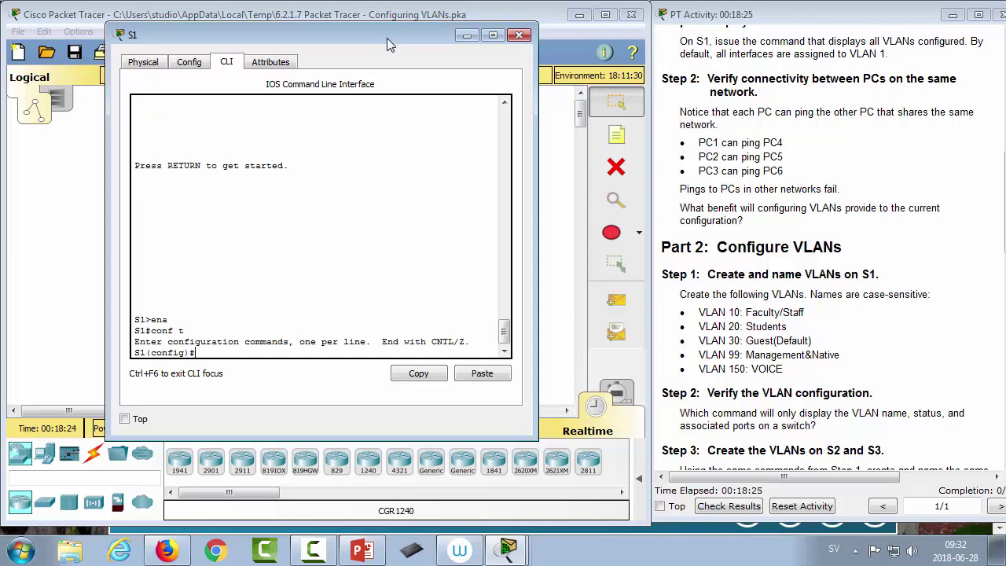
Create VLAN 10 on S1 with the name Faculty and return to global configuration mode.
{"action": "type", "text": "vlan 10"}
{"action": "key", "text": "Return"}
{"action": "type", "text": "name Fa"}
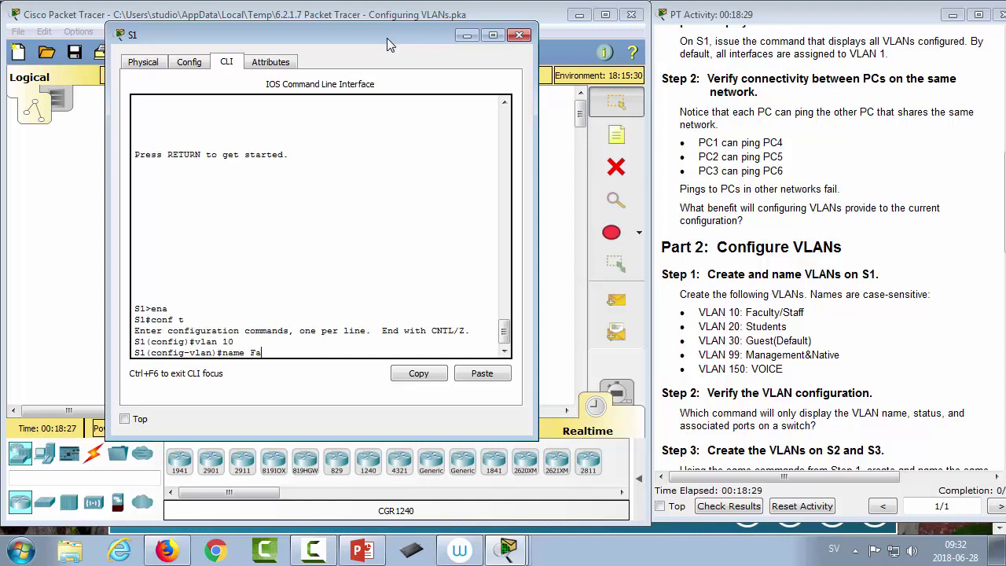
{"action": "type", "text": "culty"}
{"action": "key", "text": "Return"}
{"action": "type", "text": "exit"}
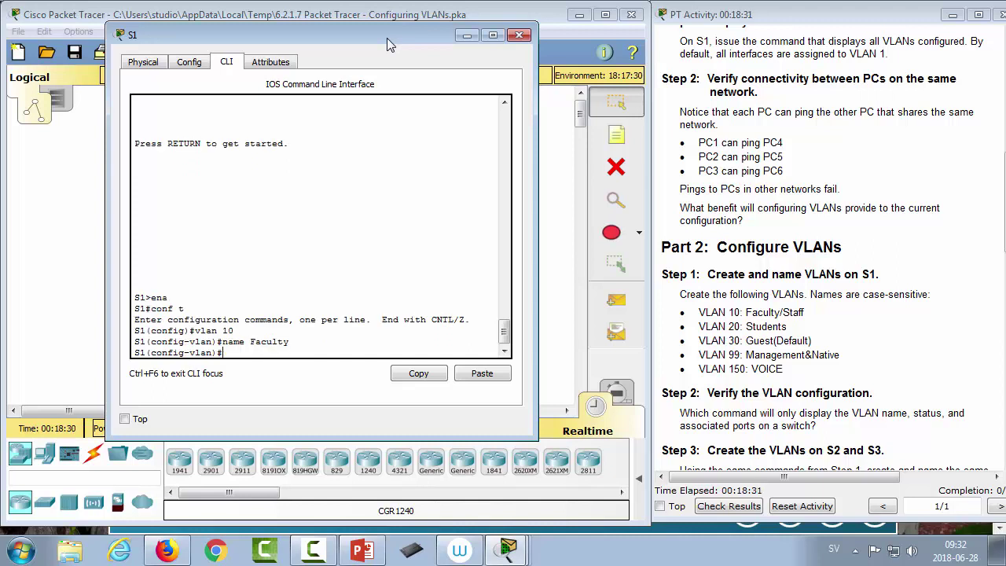
{"action": "key", "text": "Return"}
Create VLAN 20 on S1 and name it students.
{"action": "key", "text": "Up"}
{"action": "key", "text": "Up"}
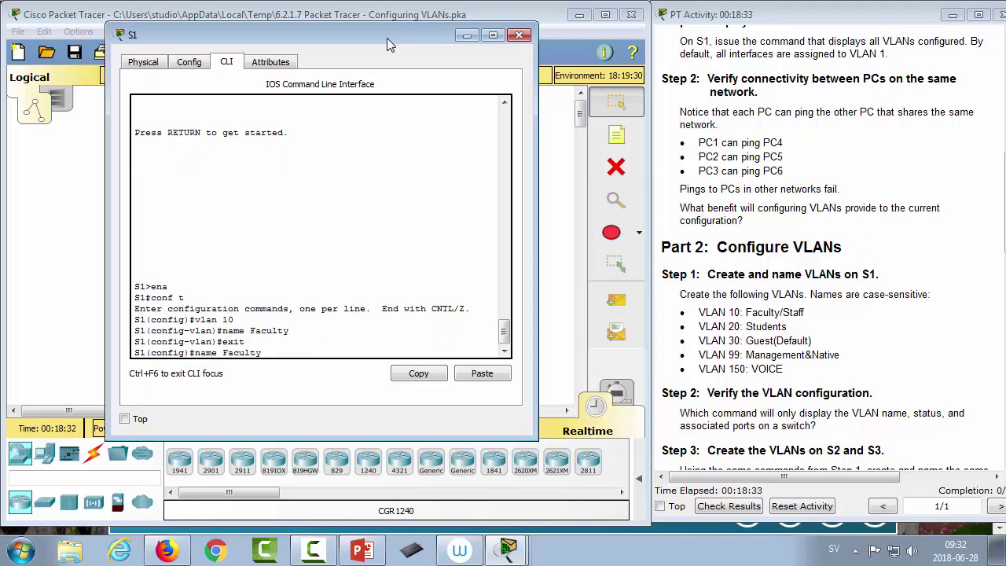
{"action": "key", "text": "Up"}
{"action": "key", "text": "BackSpace"}
{"action": "key", "text": "BackSpace"}
{"action": "type", "text": "20"}
{"action": "key", "text": "Return"}
{"action": "type", "text": "name stu"}
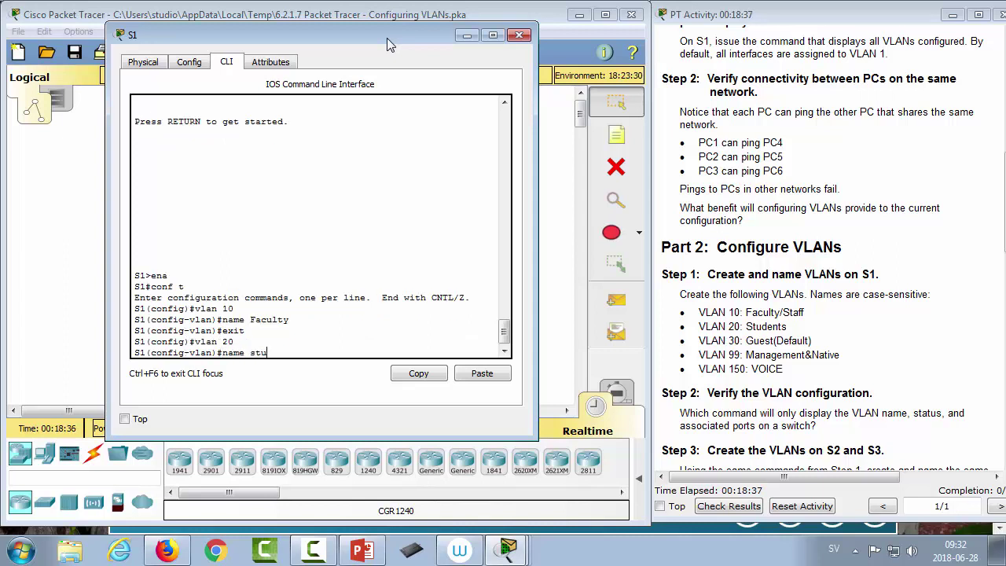
{"action": "type", "text": "dents"}
{"action": "key", "text": "Return"}
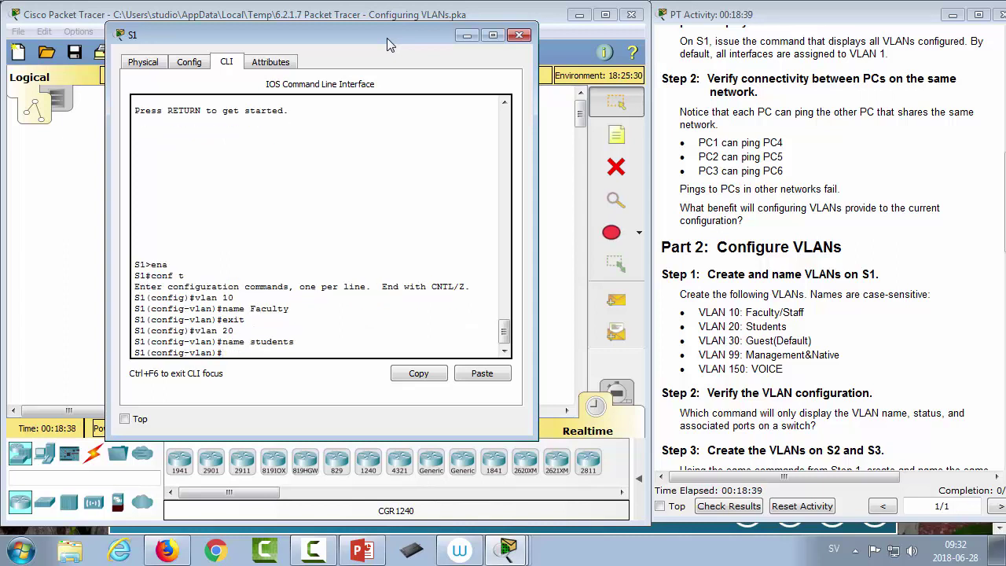
Create VLAN 30 on S1 and name it Guests.
{"action": "type", "text": "vlan 30"}
{"action": "key", "text": "Return"}
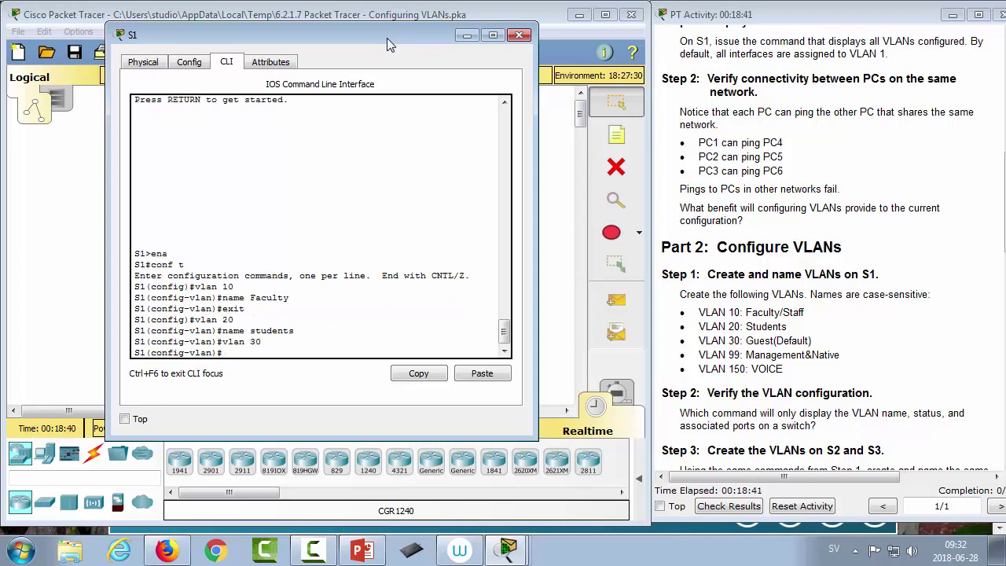
{"action": "type", "text": "name Guests"}
{"action": "key", "text": "Return"}
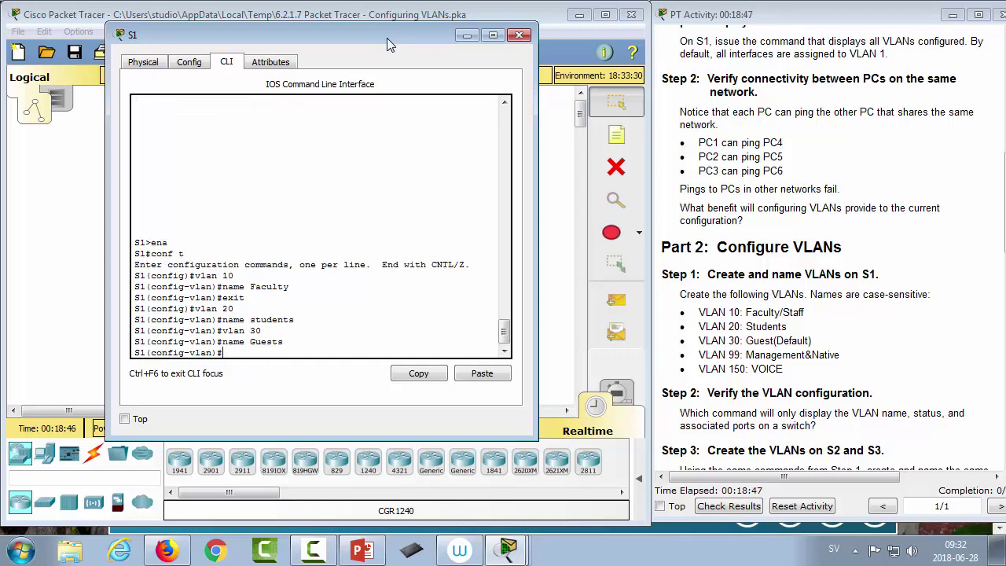
Create VLAN 99 on S1 and name it mgmt.
{"action": "type", "text": "vlan 99"}
{"action": "key", "text": "Return"}
{"action": "type", "text": "name"}
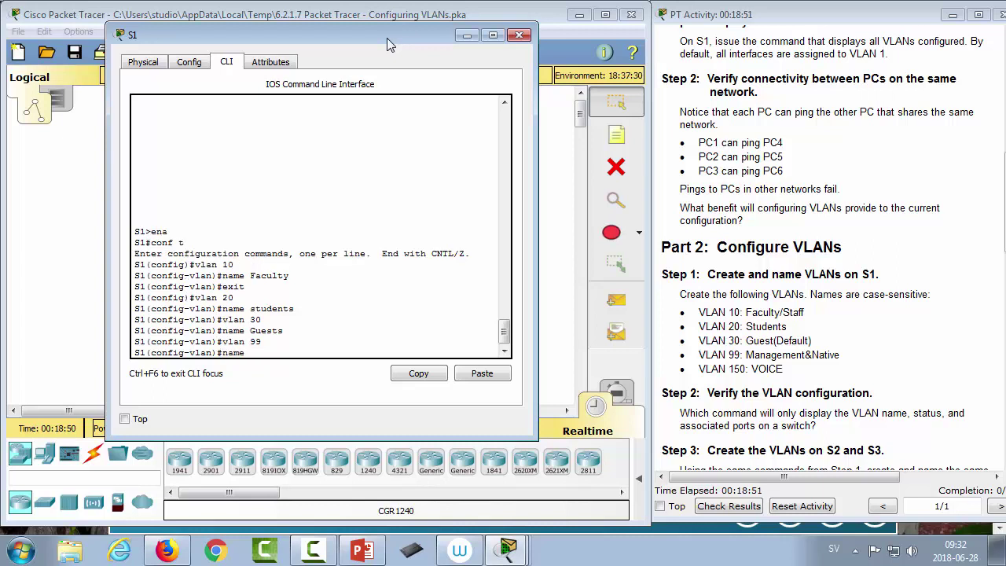
{"action": "type", "text": " mgmt"}
{"action": "key", "text": "Return"}
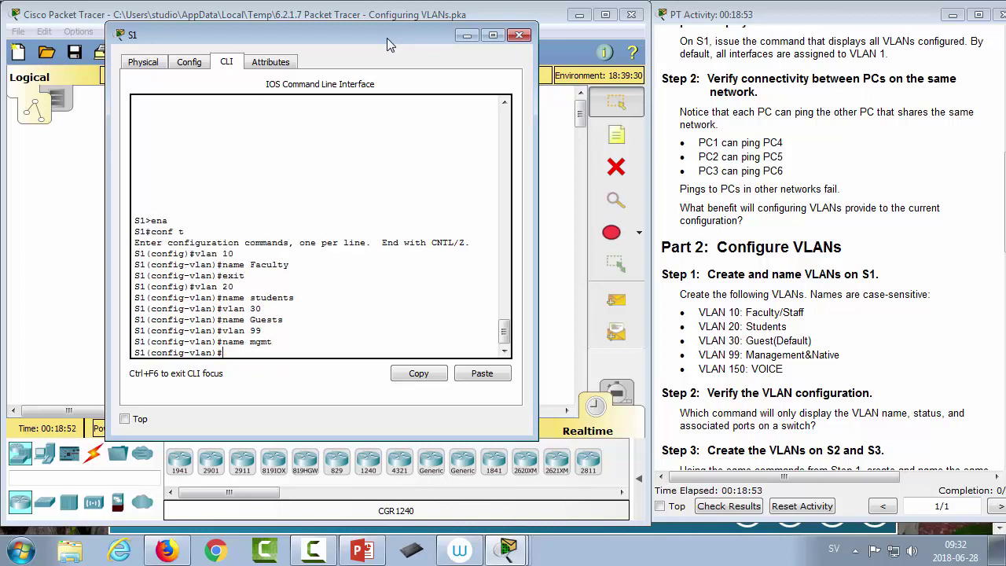
Create VLAN 150 on S1 with the name Voice, then leave VLAN configuration and close the S1 window.
{"action": "type", "text": "vlan 150"}
{"action": "key", "text": "Return"}
{"action": "type", "text": "na"}
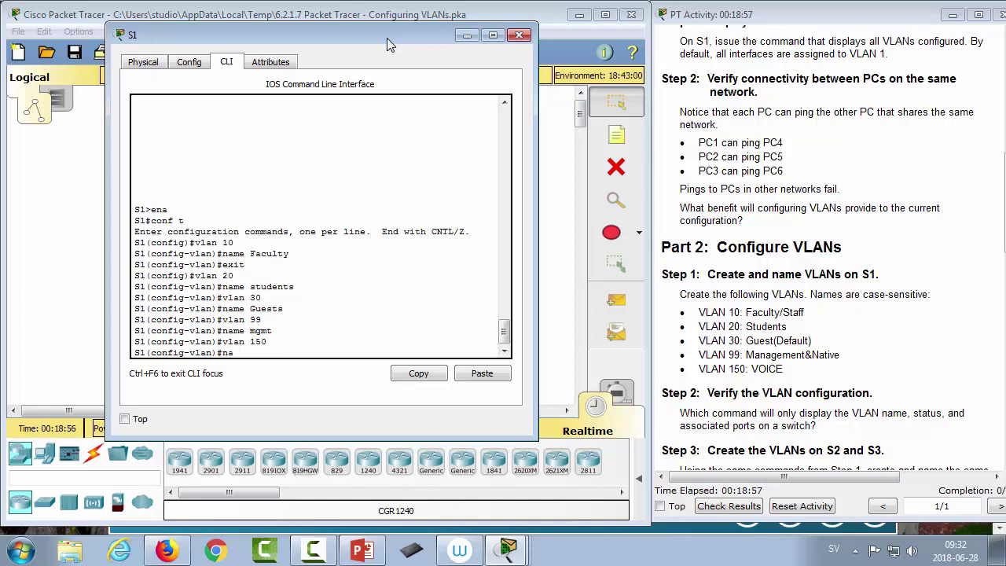
{"action": "type", "text": "me Voice"}
{"action": "key", "text": "Return"}
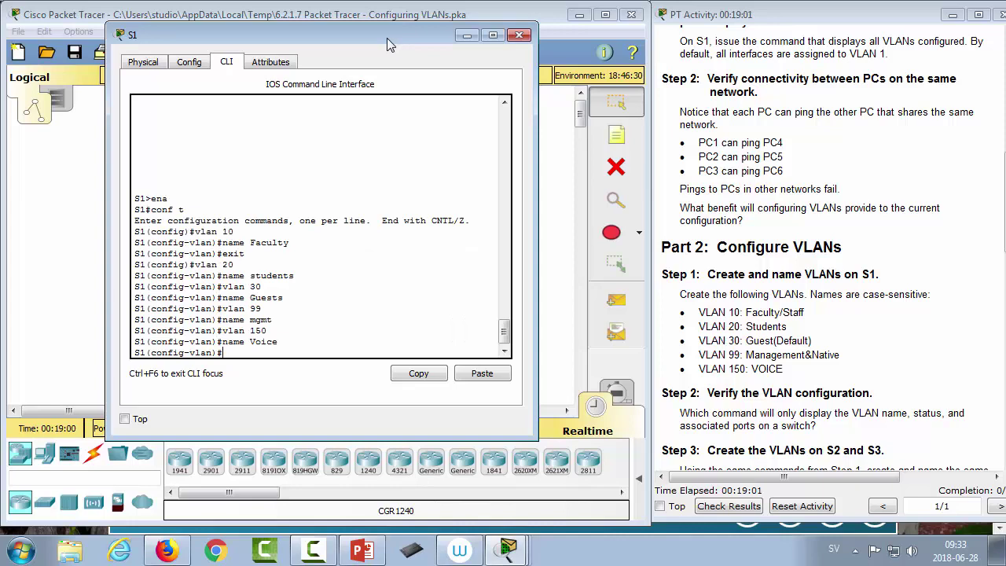
{"action": "type", "text": "exit"}
{"action": "key", "text": "Return"}
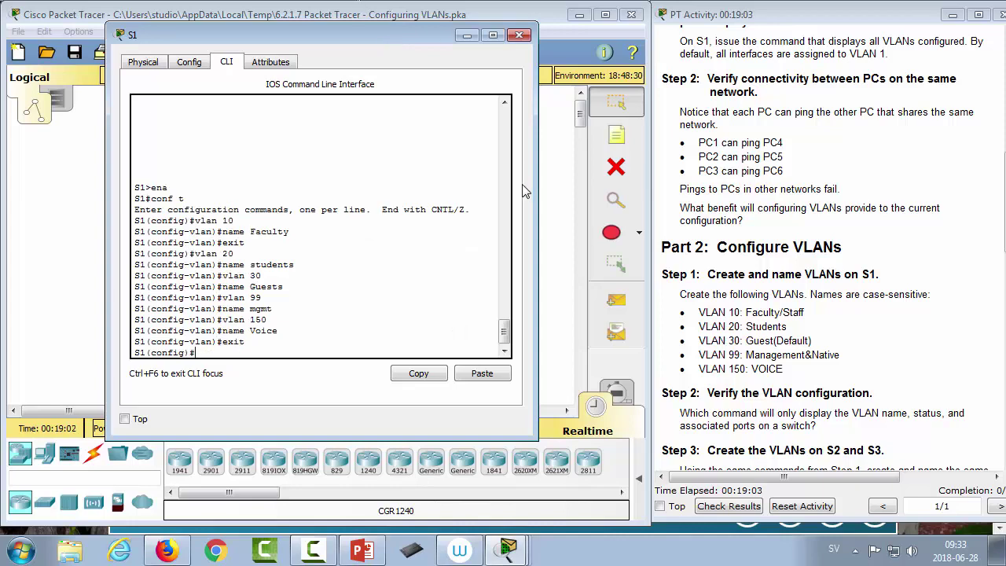
{"action": "left_click", "coordinate": [519, 35]}
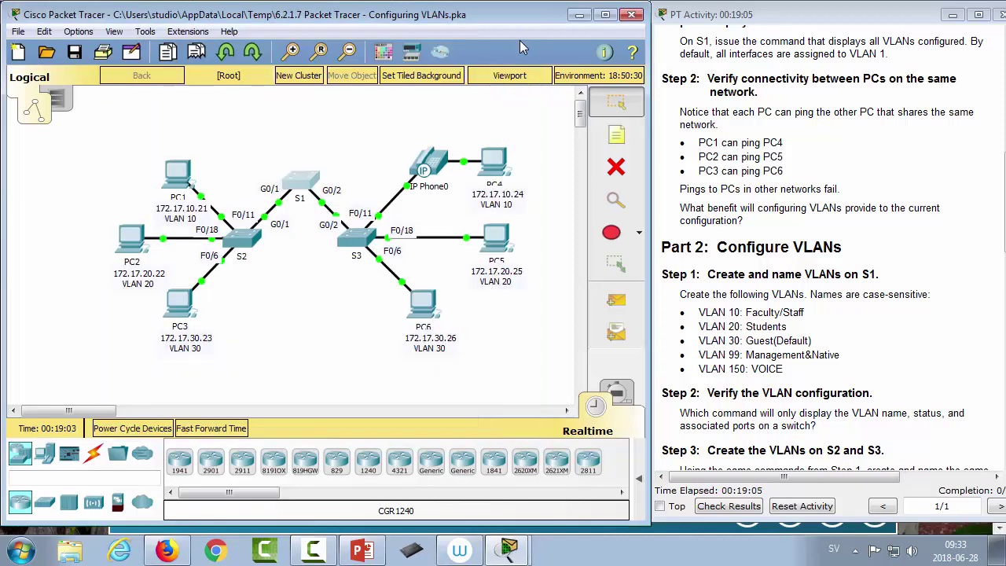
Open switch S2's command line and enter global configuration mode.
{"action": "left_click", "coordinate": [240, 250]}
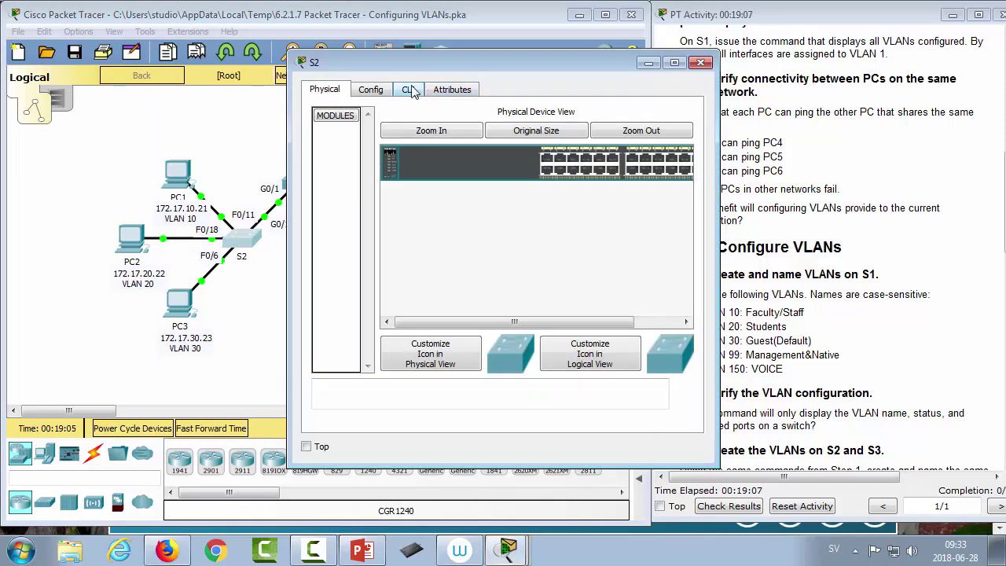
{"action": "left_click", "coordinate": [409, 89]}
{"action": "left_click_drag", "start_coordinate": [408, 61], "coordinate": [235, 51]}
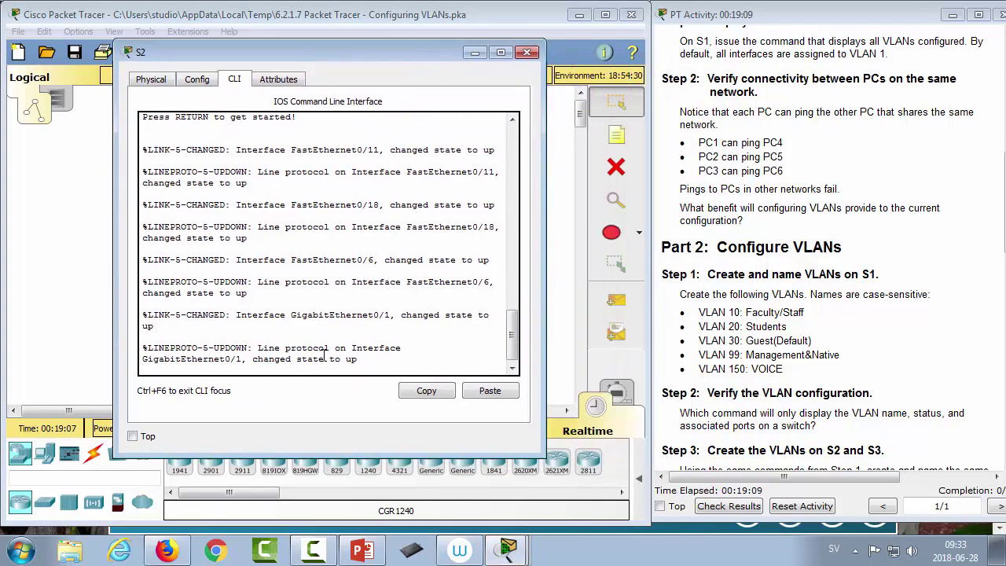
{"action": "key", "text": "Return"}
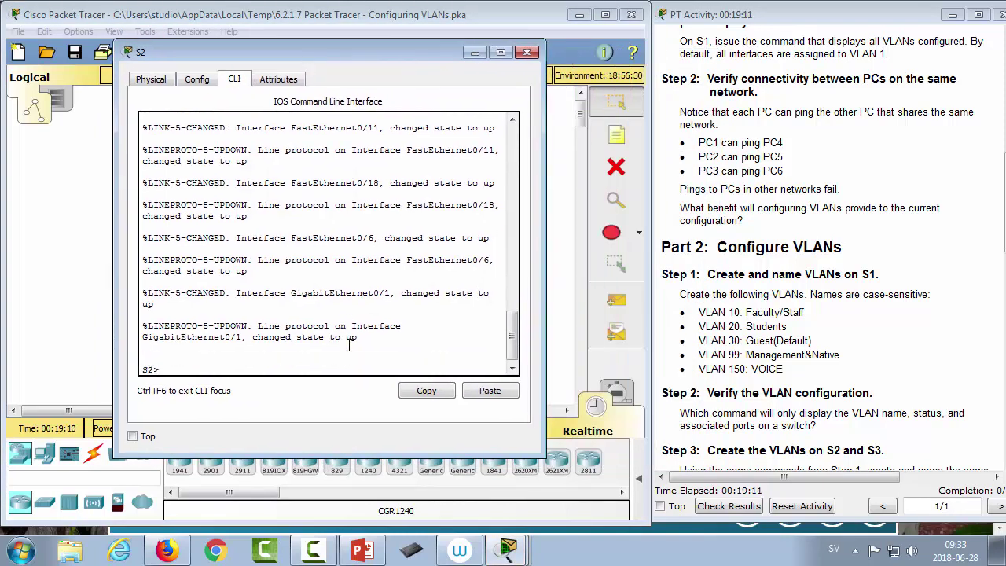
{"action": "type", "text": "ena"}
{"action": "key", "text": "Return"}
{"action": "type", "text": "conf t"}
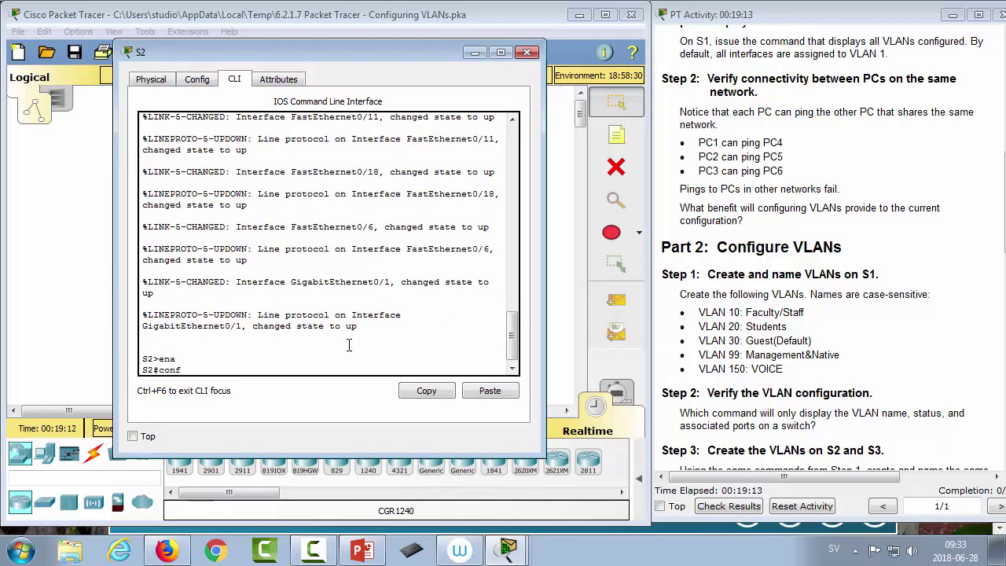
{"action": "key", "text": "Return"}
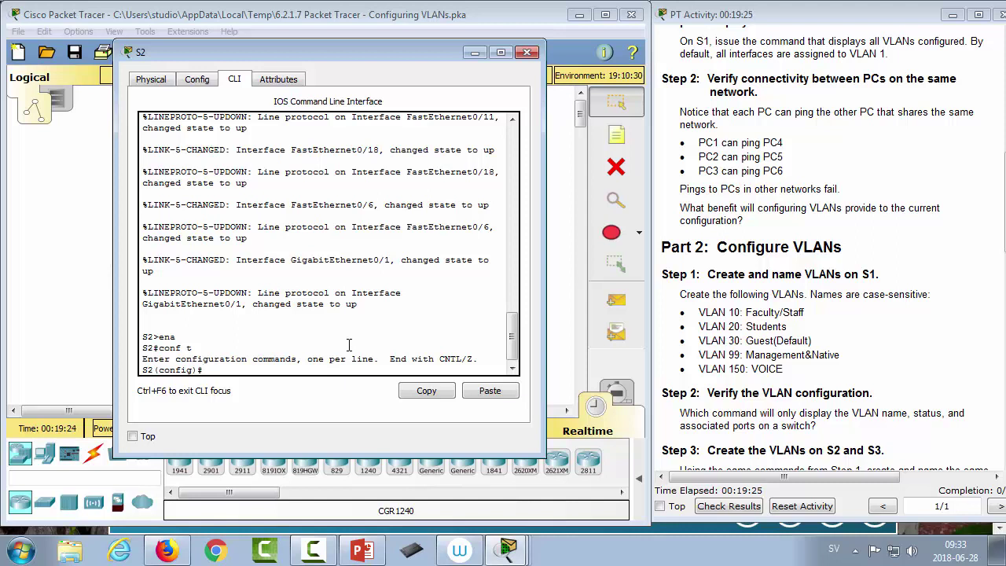
Try to create VLANs 10, 20, 30, 99 and 150 on S2 with a single comma-separated vlan command.
{"action": "type", "text": "lan 10,"}
{"action": "key", "text": "BackSpace"}
{"action": "key", "text": "BackSpace"}
{"action": "key", "text": "BackSpace"}
{"action": "type", "text": "10,20,30,99,150"}
{"action": "key", "text": "Return"}
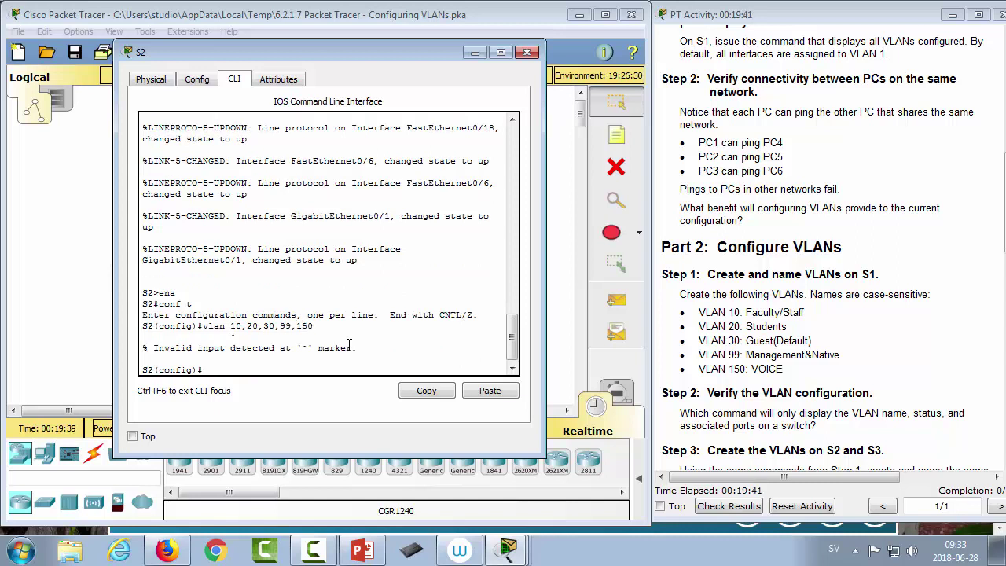
Create only VLAN 10 on S2 by shortening the previous multi-VLAN command.
{"action": "key", "text": "Up"}
{"action": "key", "text": "BackSpace"}
{"action": "key", "text": "BackSpace"}
{"action": "key", "text": "BackSpace"}
{"action": "key", "text": "BackSpace"}
{"action": "key", "text": "BackSpace"}
{"action": "key", "text": "BackSpace"}
{"action": "key", "text": "BackSpace"}
{"action": "key", "text": "BackSpace"}
{"action": "key", "text": "BackSpace"}
{"action": "key", "text": "BackSpace"}
{"action": "key", "text": "BackSpace"}
{"action": "key", "text": "BackSpace"}
{"action": "key", "text": "BackSpace"}
{"action": "key", "text": "Return"}
Create VLANs 20 and 30 on S2 with separate vlan commands, leaving them without custom names.
{"action": "key", "text": "Up"}
{"action": "key", "text": "BackSpace"}
{"action": "type", "text": "20"}
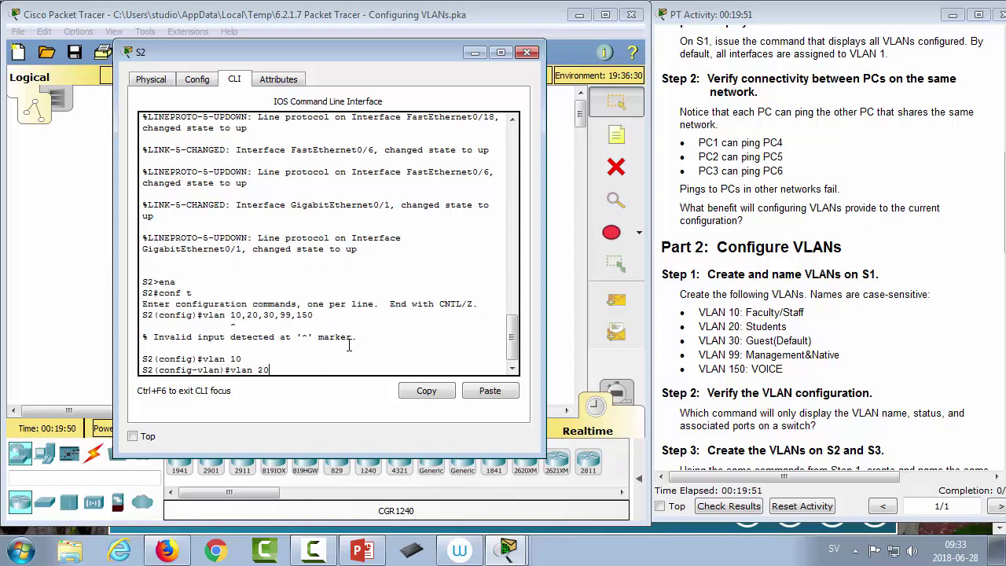
{"action": "key", "text": "Return"}
{"action": "key", "text": "Up"}
{"action": "key", "text": "BackSpace"}
{"action": "key", "text": "BackSpace"}
{"action": "type", "text": "30"}
{"action": "key", "text": "Return"}
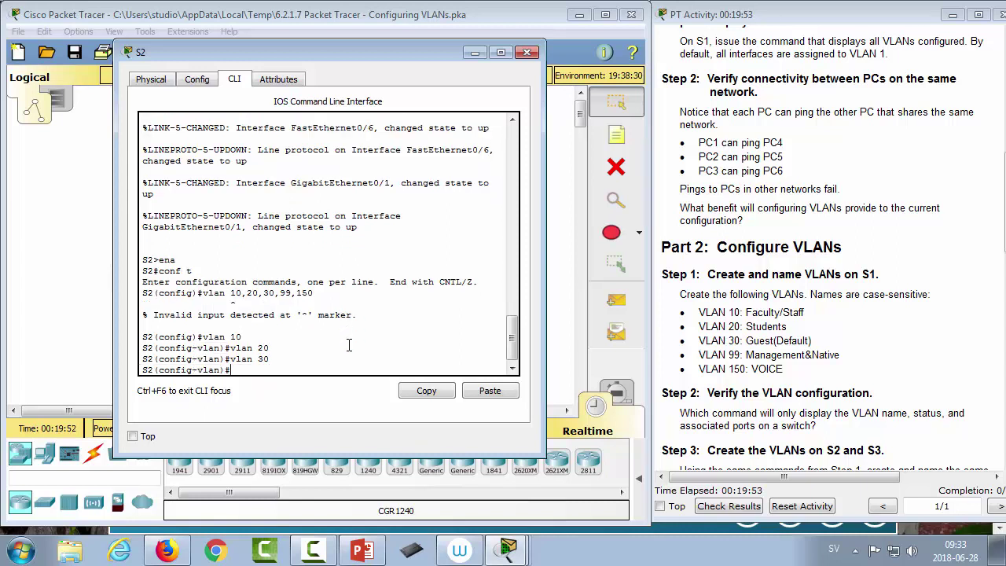
Create VLANs 99 and 150 on S2 with separate vlan commands and close the S2 window.
{"action": "key", "text": "Up"}
{"action": "key", "text": "BackSpace"}
{"action": "key", "text": "BackSpace"}
{"action": "type", "text": "99"}
{"action": "key", "text": "Return"}
{"action": "key", "text": "Up"}
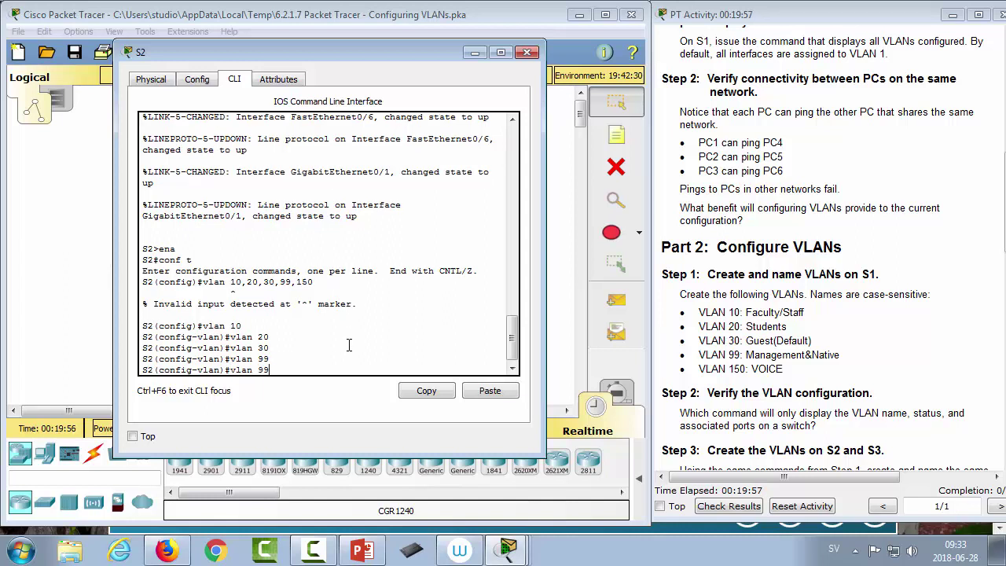
{"action": "key", "text": "BackSpace"}
{"action": "key", "text": "BackSpace"}
{"action": "type", "text": "150"}
{"action": "key", "text": "Return"}
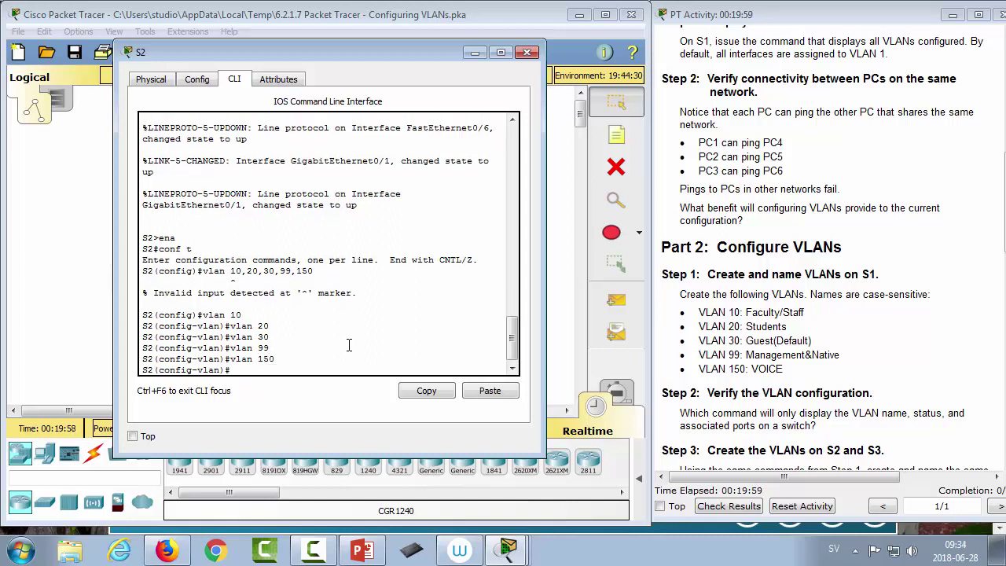
{"action": "left_click", "coordinate": [528, 53]}
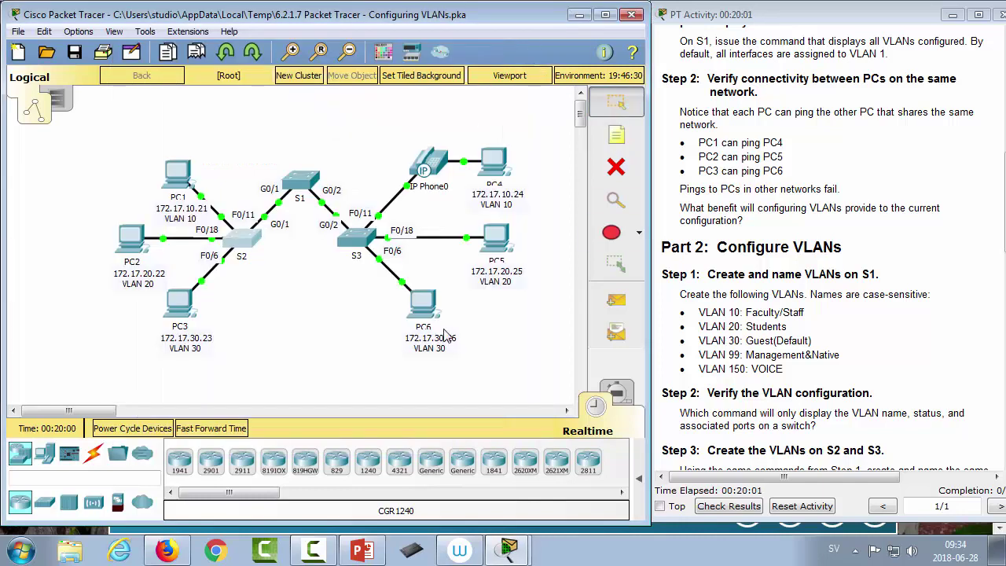
Open switch S3's command line and enter global configuration mode.
{"action": "left_click", "coordinate": [349, 240]}
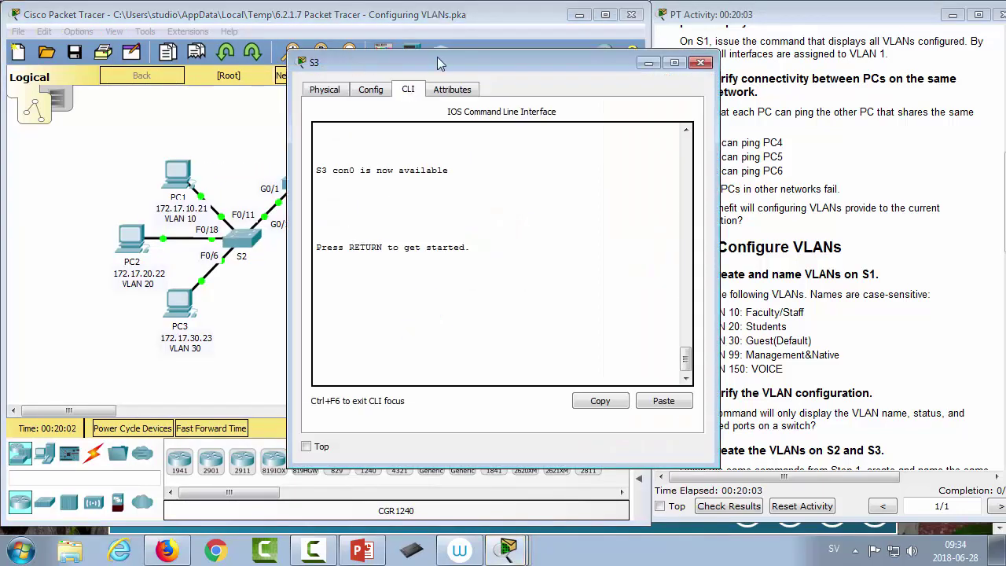
{"action": "left_click_drag", "start_coordinate": [354, 61], "coordinate": [235, 59]}
{"action": "key", "text": "Return"}
{"action": "type", "text": "ena"}
{"action": "key", "text": "Return"}
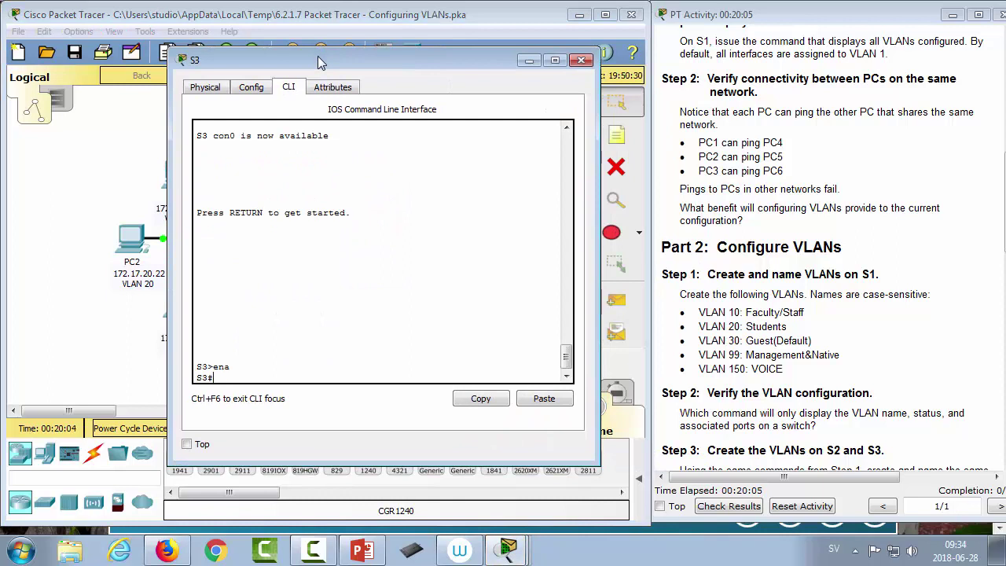
{"action": "type", "text": "conf t"}
{"action": "key", "text": "Return"}
Create VLANs 10, 20 and 30 on S3 with separate vlan commands.
{"action": "type", "text": "v"}
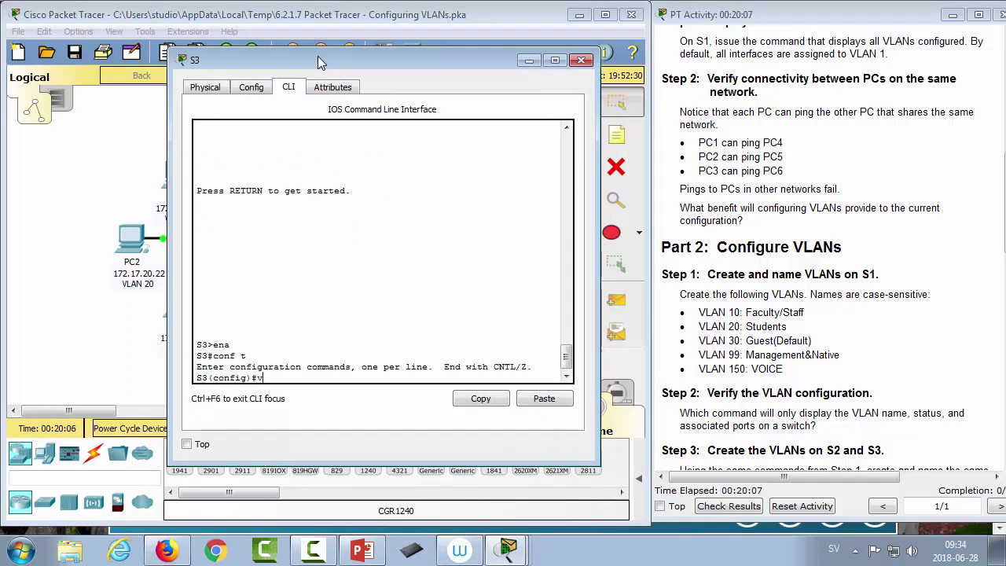
{"action": "type", "text": "lan 10"}
{"action": "key", "text": "Return"}
{"action": "key", "text": "Up"}
{"action": "key", "text": "BackSpace"}
{"action": "key", "text": "BackSpace"}
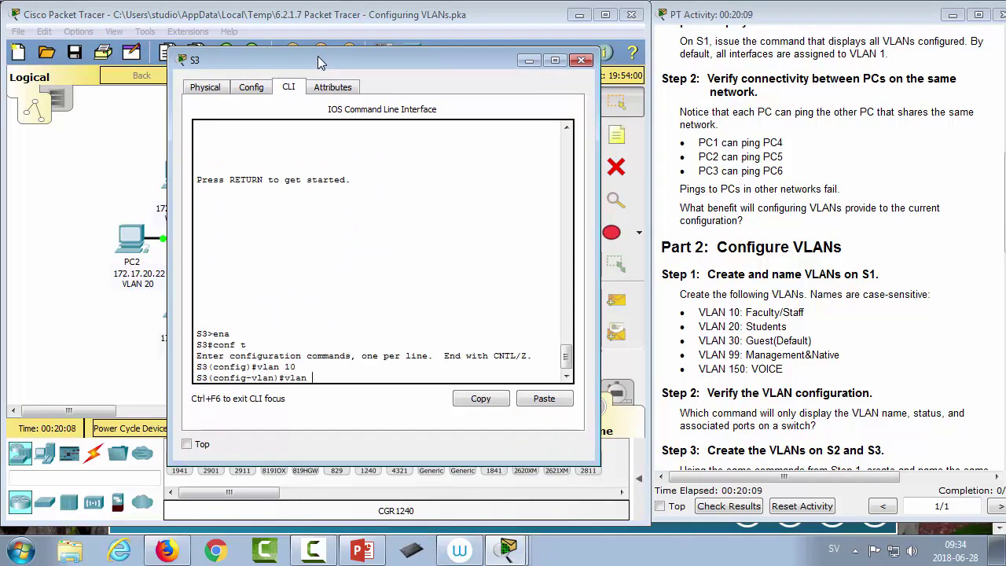
{"action": "type", "text": "20"}
{"action": "key", "text": "Return"}
{"action": "key", "text": "Up"}
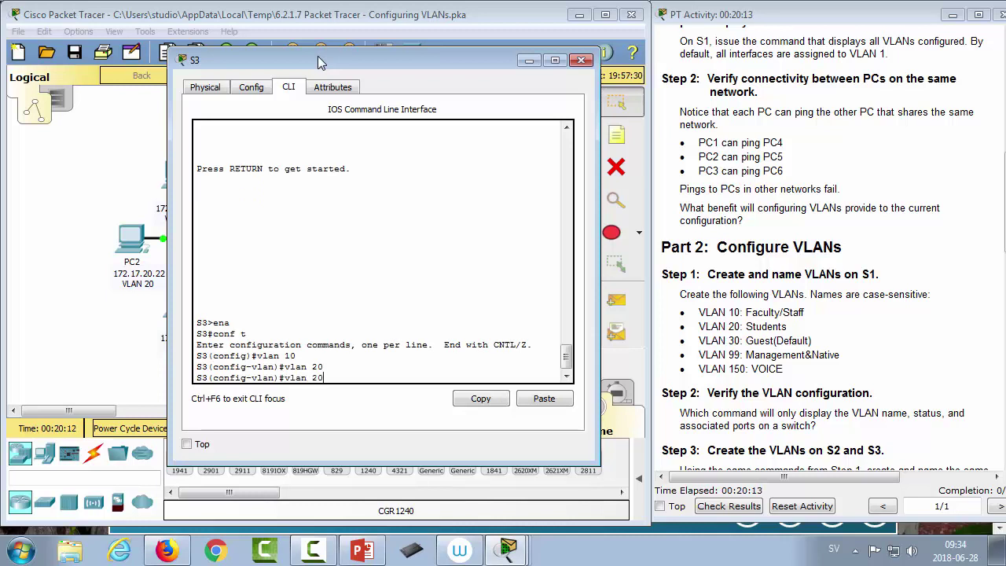
{"action": "key", "text": "BackSpace"}
{"action": "key", "text": "BackSpace"}
{"action": "type", "text": "30"}
{"action": "key", "text": "Return"}
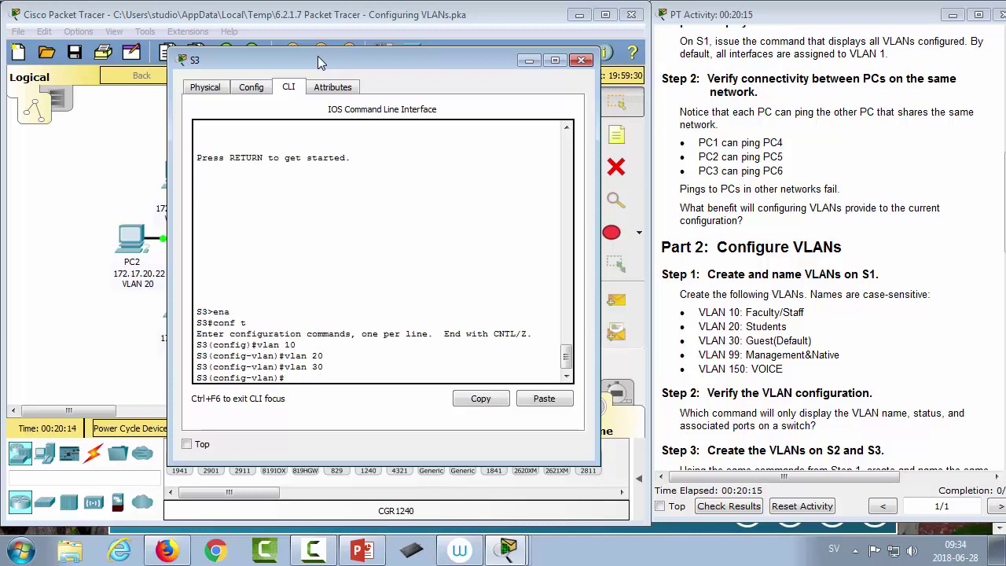
Create VLANs 99 and 150 on S3 with separate vlan commands, naming VLAN 150 Voice.
{"action": "key", "text": "Up"}
{"action": "type", "text": "99"}
{"action": "key", "text": "Return"}
{"action": "key", "text": "Up"}
{"action": "key", "text": "BackSpace"}
{"action": "key", "text": "BackSpace"}
{"action": "type", "text": "15"}
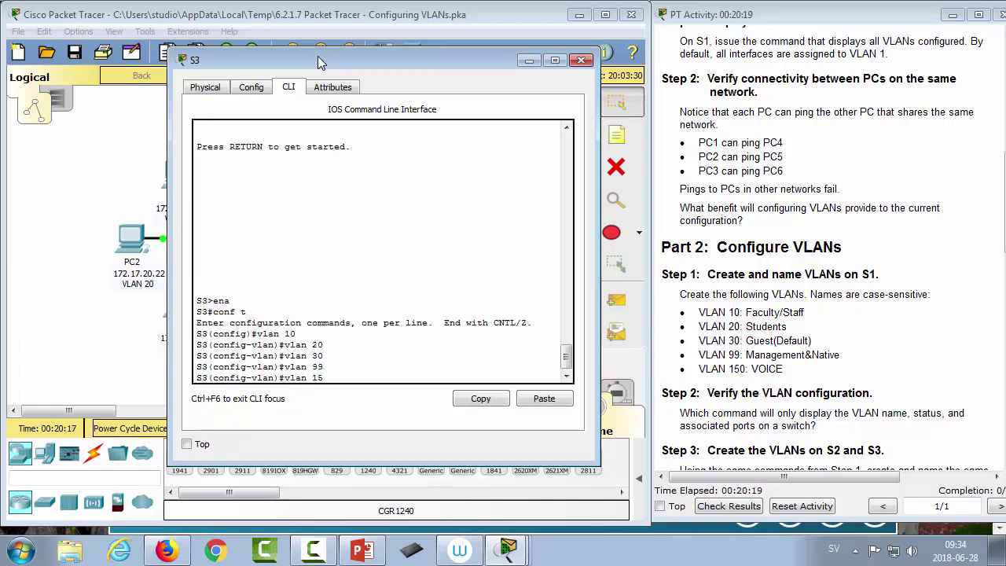
{"action": "type", "text": "0"}
{"action": "key", "text": "Return"}
{"action": "type", "text": "name"}
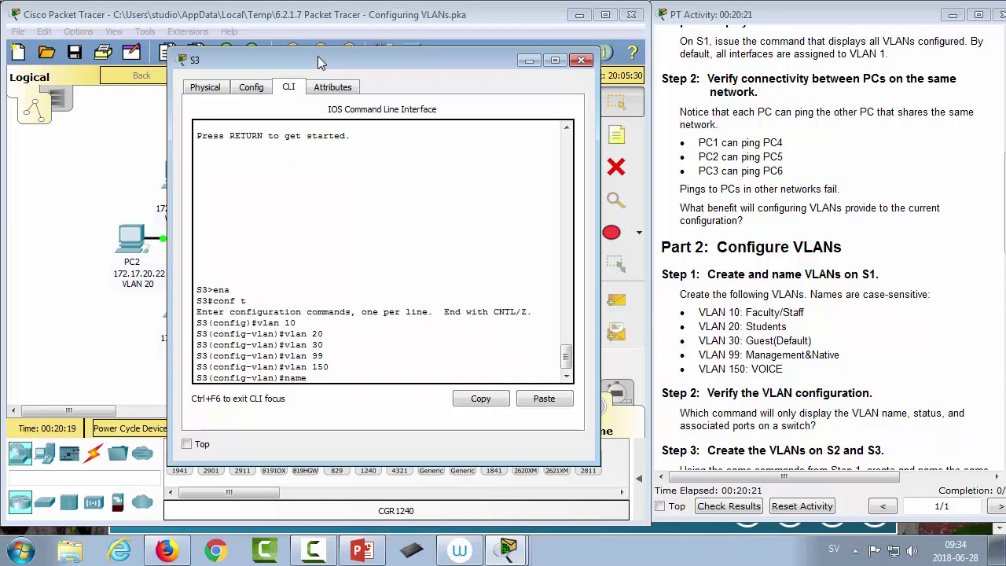
{"action": "type", "text": " Voice"}
{"action": "key", "text": "Return"}
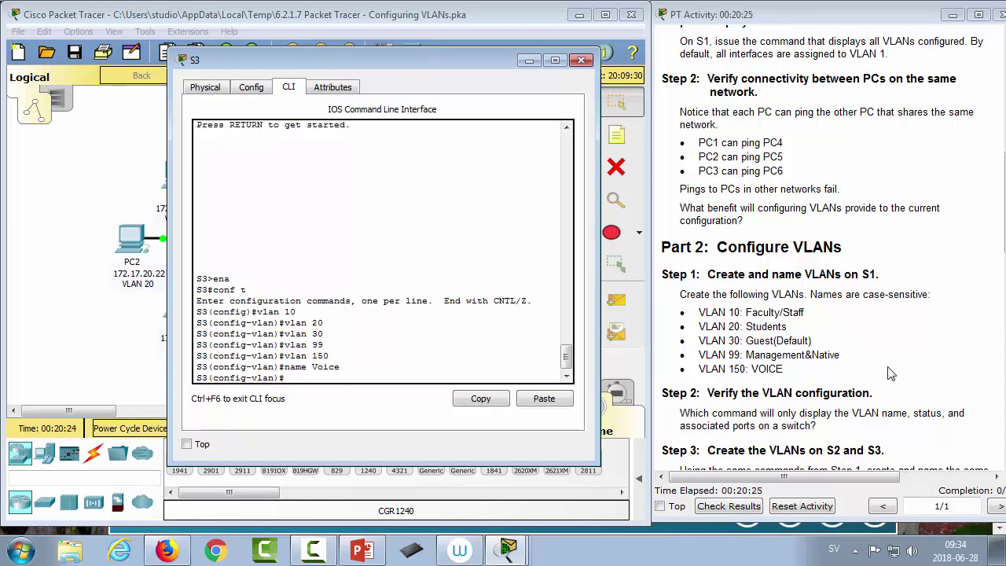
Display S3's VLAN table with do show vlan and widen the window so the table's rows fit.
{"action": "scroll", "coordinate": [896, 322], "scroll_direction": "down", "scroll_amount": 3}
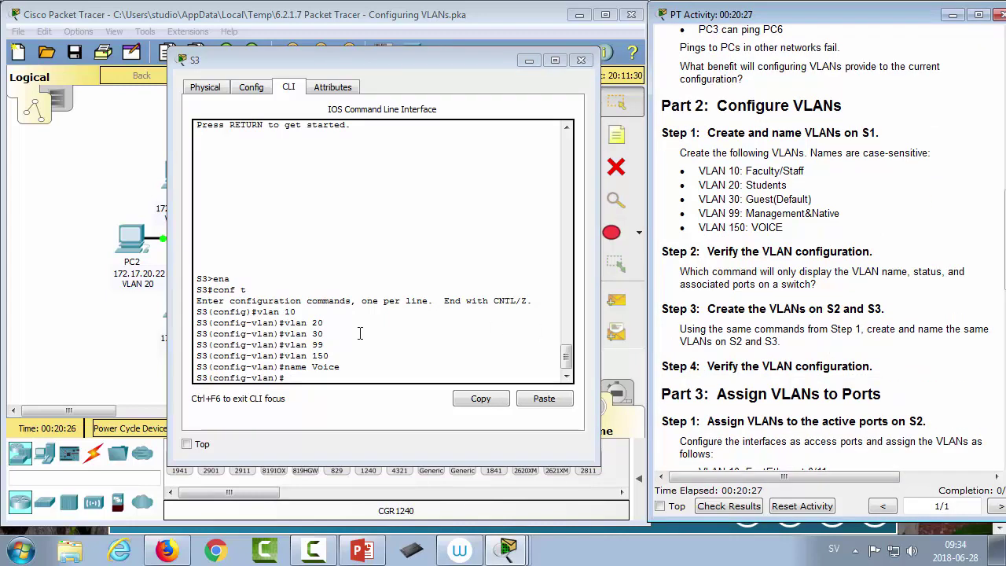
{"action": "left_click", "coordinate": [361, 335]}
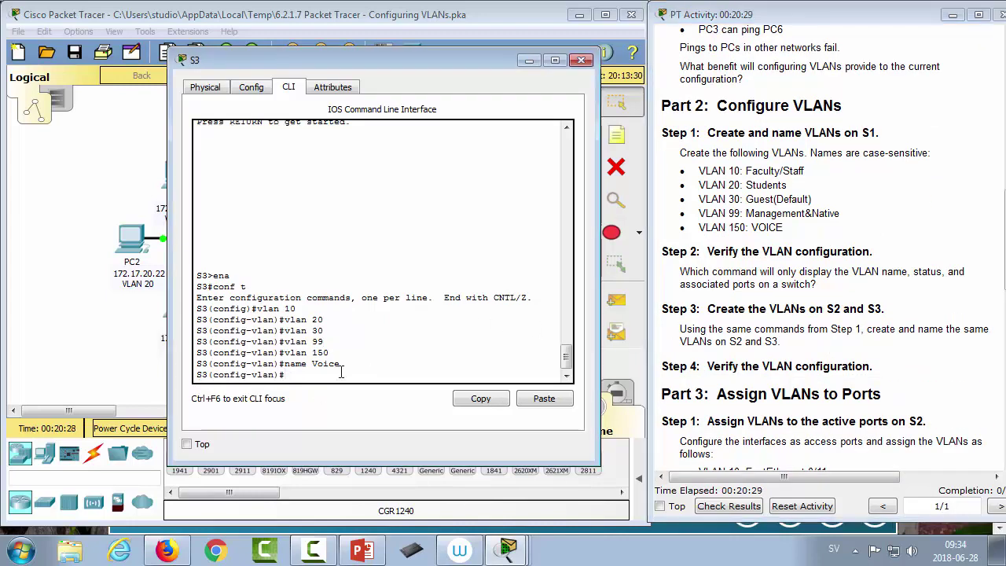
{"action": "type", "text": "do show vlan"}
{"action": "key", "text": "Return"}
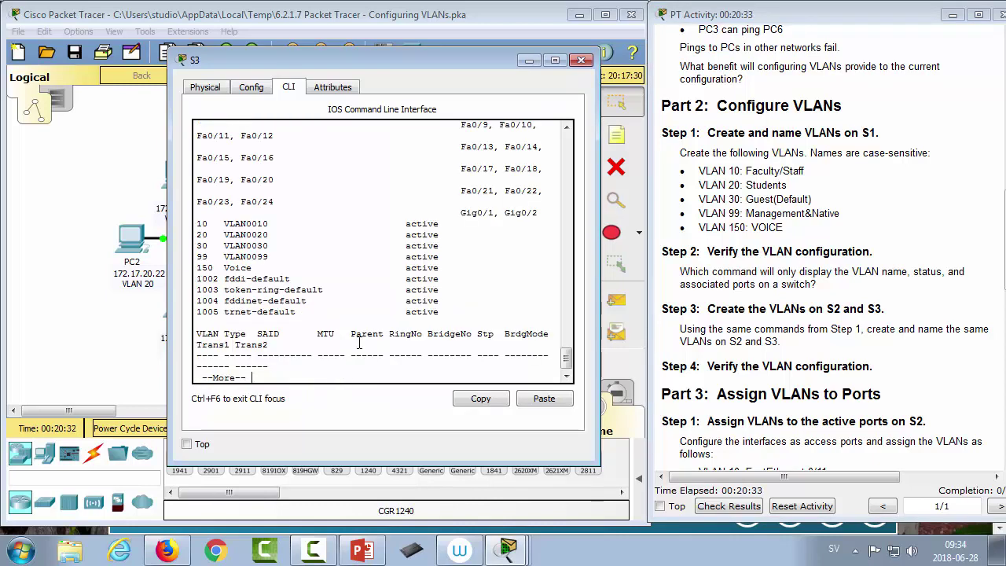
{"action": "left_click_drag", "start_coordinate": [170, 165], "coordinate": [71, 165]}
Examine the created VLANs, the ports in the default VLAN, the reserved VLANs 1002 to 1005 and the remaining output.
{"action": "left_click_drag", "start_coordinate": [102, 240], "coordinate": [394, 278]}
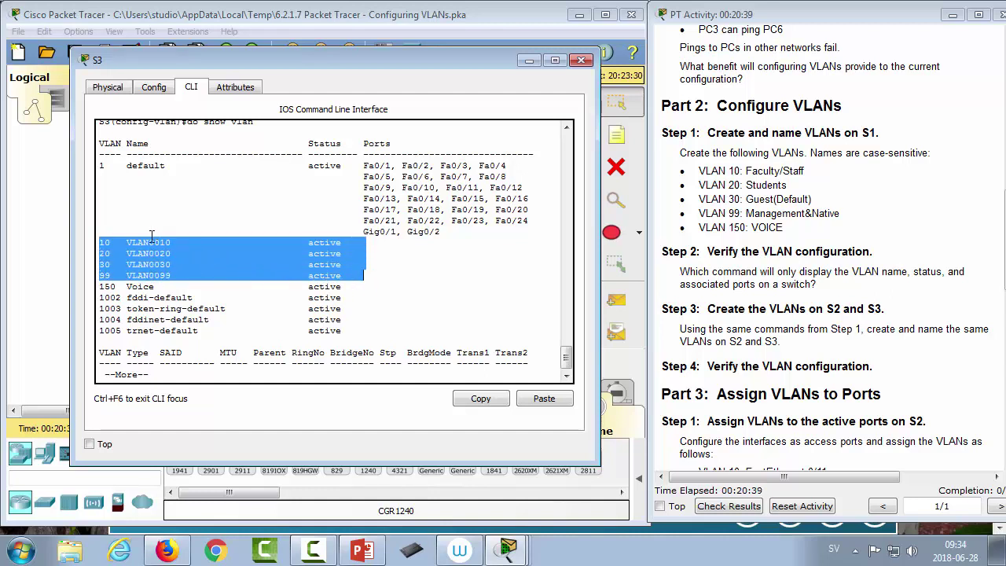
{"action": "left_click", "coordinate": [117, 245]}
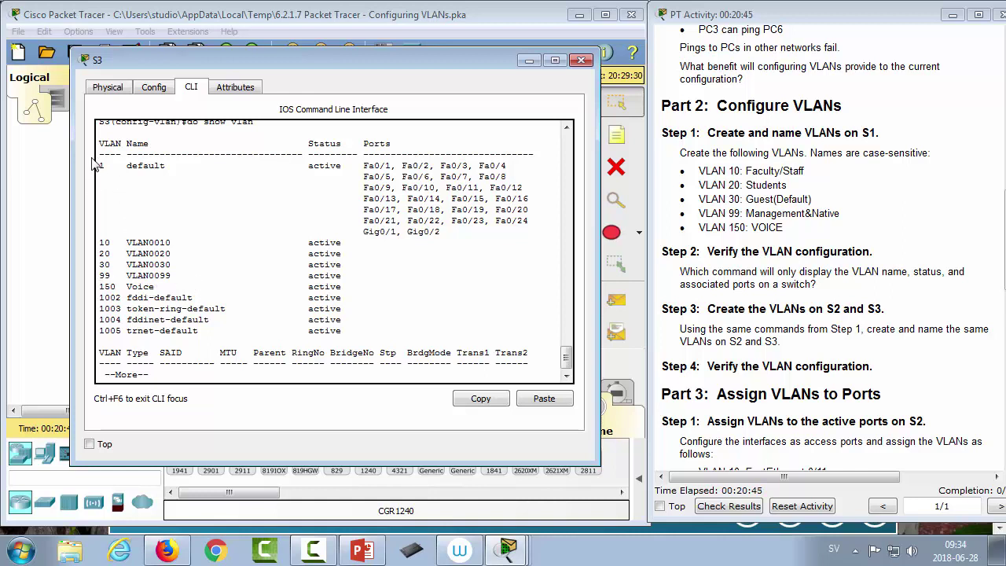
{"action": "left_click_drag", "start_coordinate": [100, 166], "coordinate": [515, 239]}
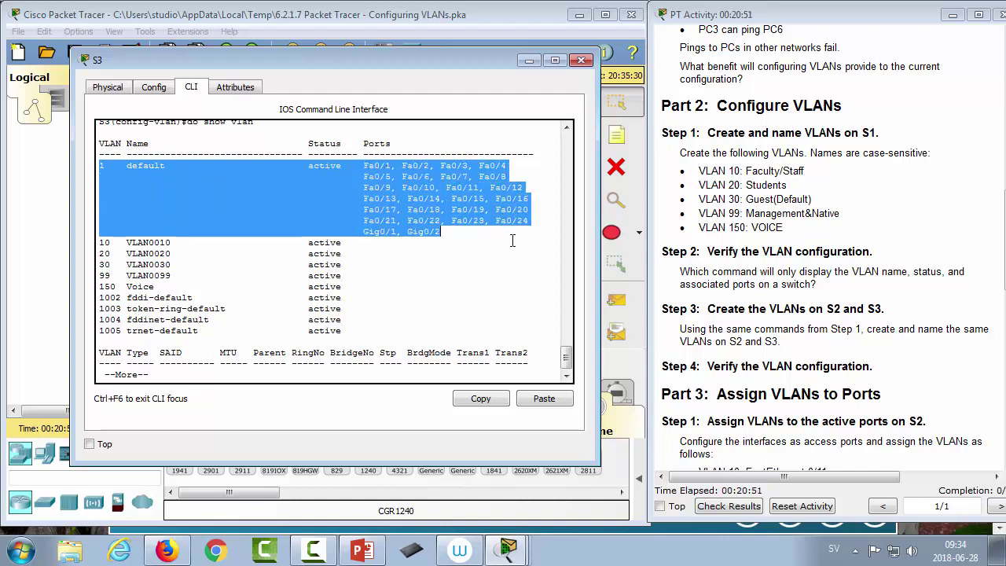
{"action": "left_click", "coordinate": [516, 239]}
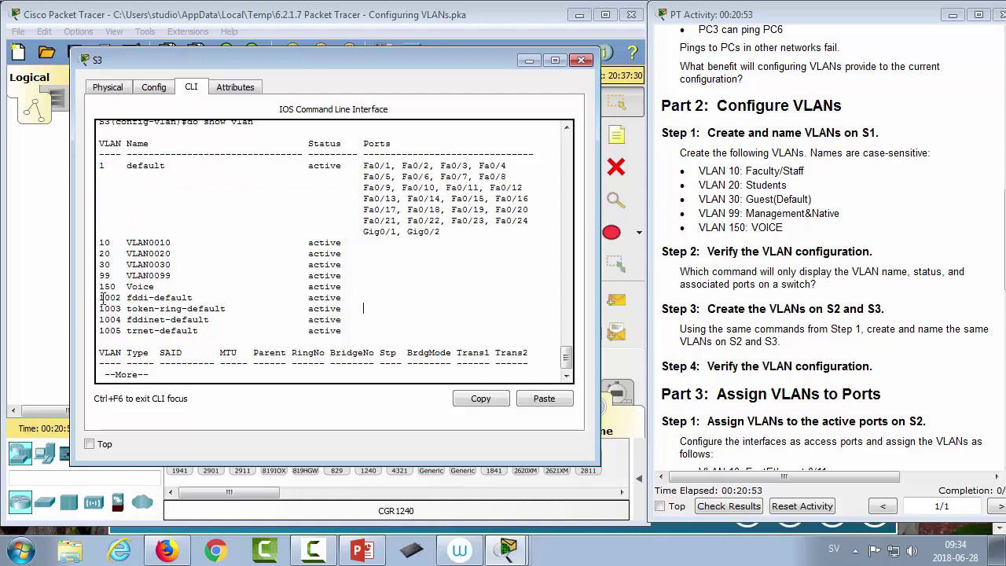
{"action": "left_click_drag", "start_coordinate": [100, 298], "coordinate": [362, 330]}
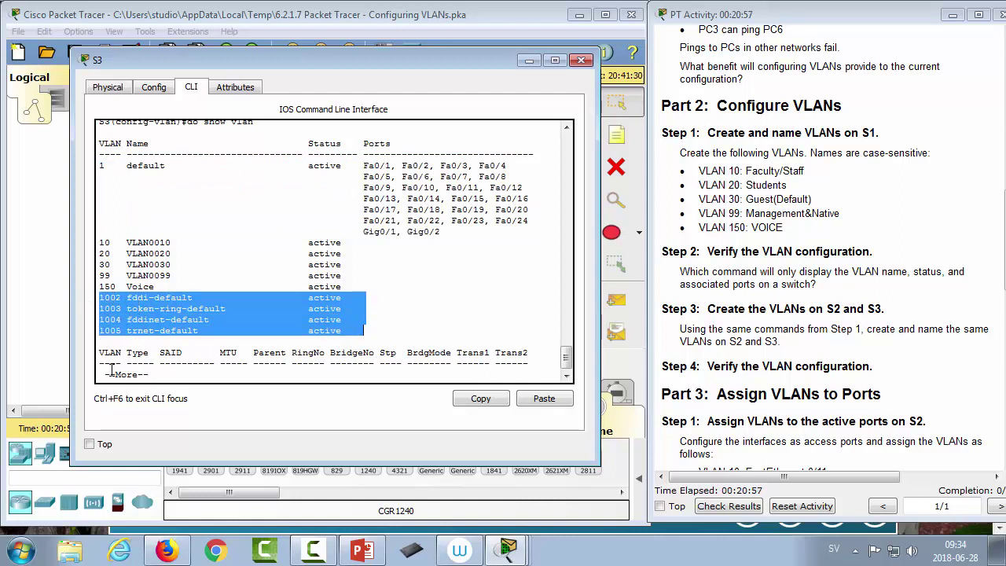
{"action": "left_click", "coordinate": [243, 328]}
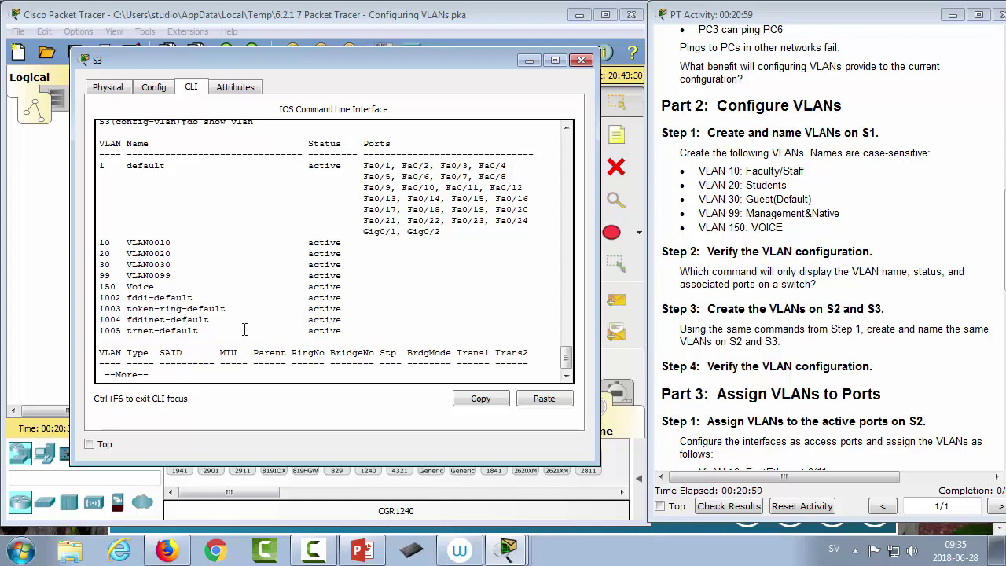
{"action": "key", "text": "space"}
{"action": "scroll", "coordinate": [296, 315], "scroll_direction": "up", "scroll_amount": 9}
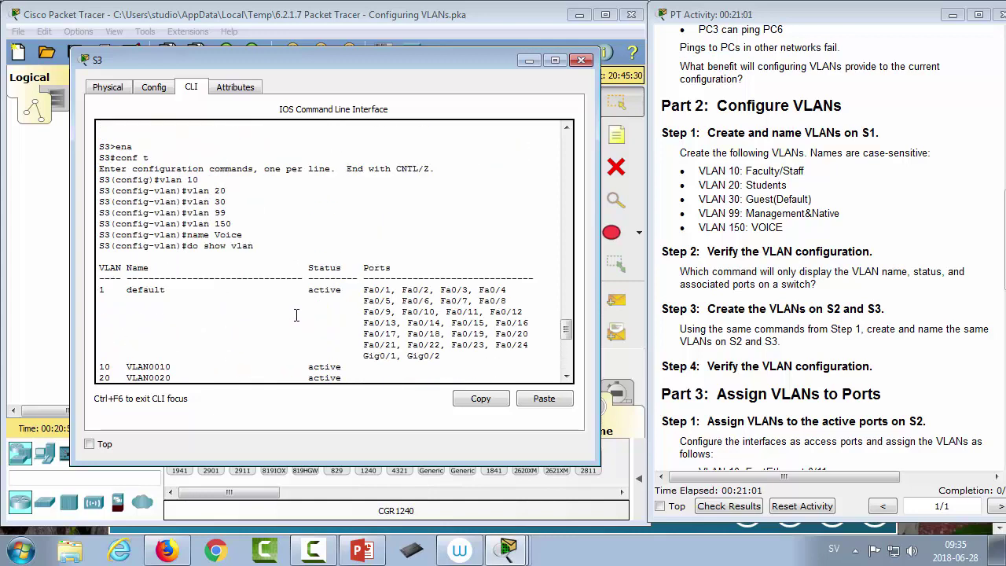
{"action": "scroll", "coordinate": [296, 315], "scroll_direction": "down", "scroll_amount": 10}
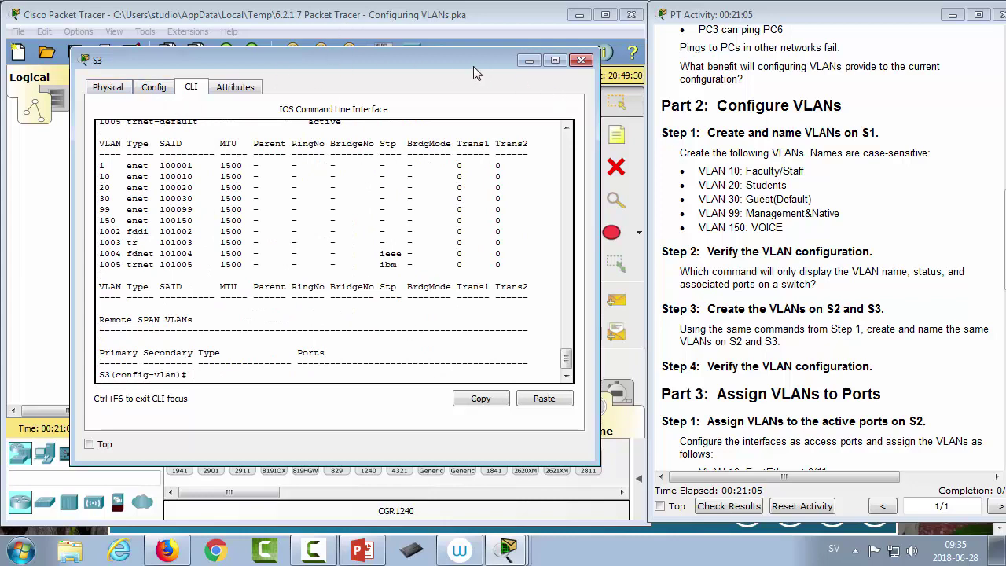
Close the S3 window and open S2's command line, placed so S2 and its PCs stay visible in the topology.
{"action": "left_click_drag", "start_coordinate": [437, 60], "coordinate": [847, 87]}
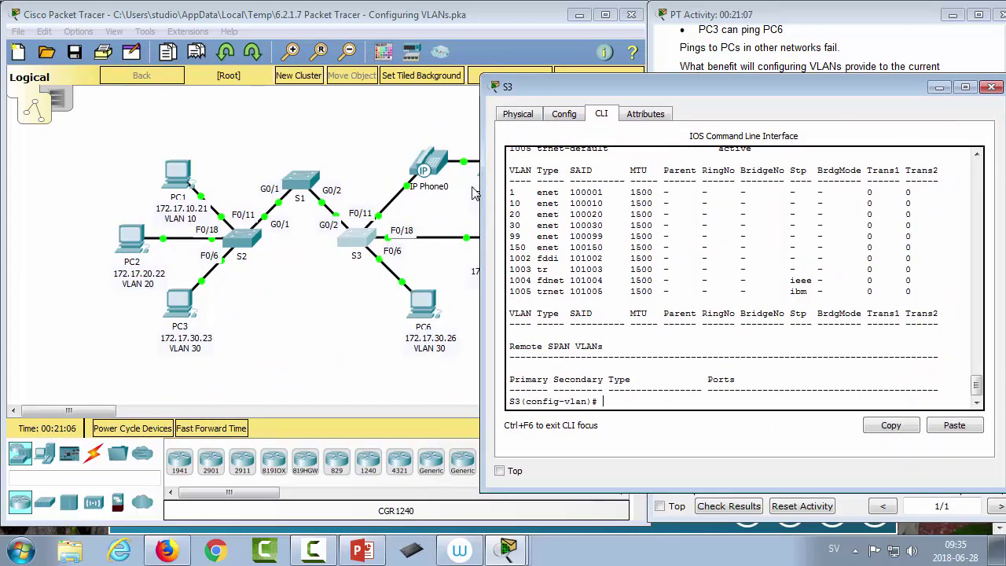
{"action": "left_click_drag", "start_coordinate": [672, 86], "coordinate": [605, 86]}
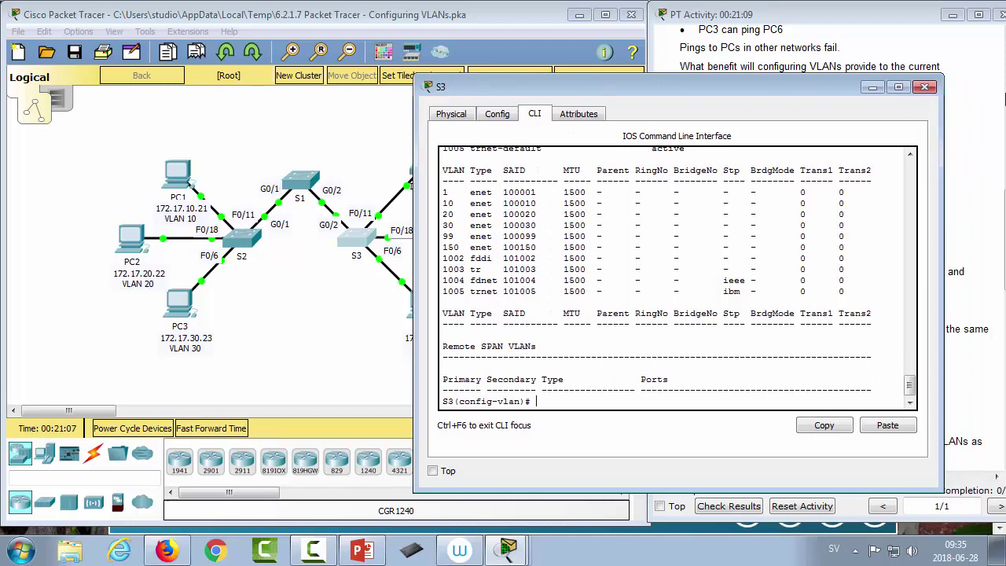
{"action": "left_click", "coordinate": [924, 86]}
{"action": "left_click", "coordinate": [258, 236]}
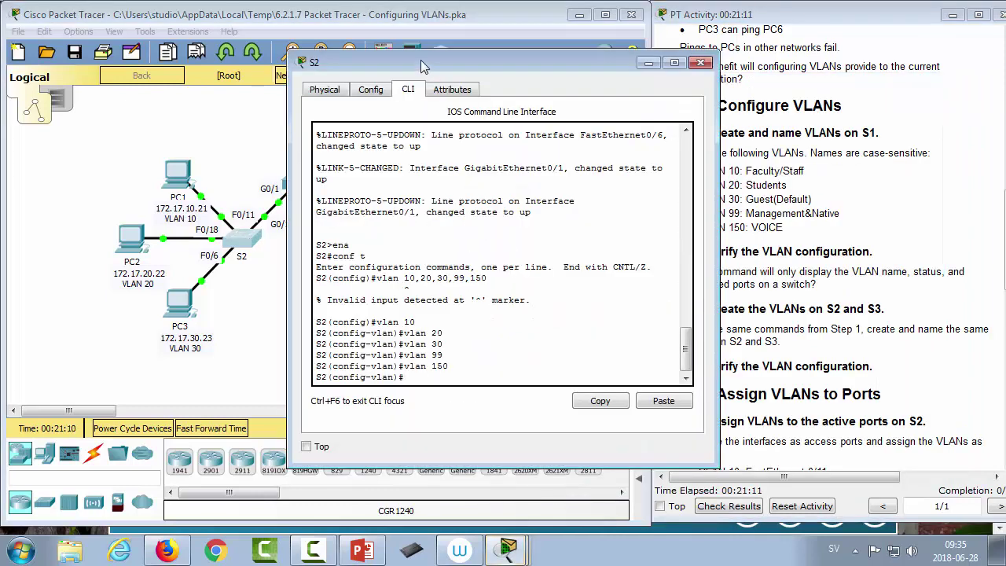
{"action": "left_click_drag", "start_coordinate": [428, 62], "coordinate": [526, 55]}
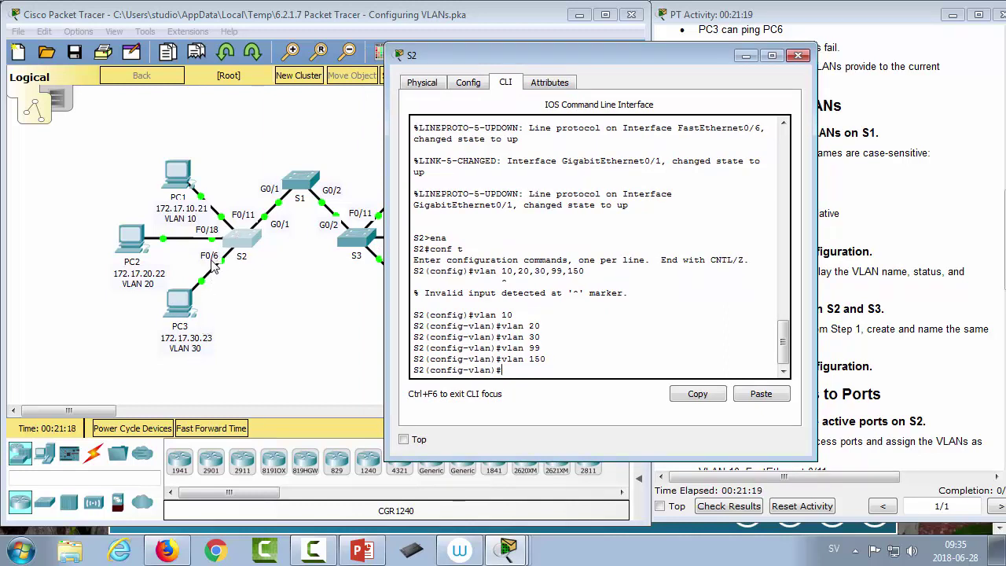
Leave VLAN configuration on S2 and enter interface configuration for FastEthernet 0/6.
{"action": "type", "text": "exit"}
{"action": "key", "text": "Return"}
{"action": "type", "text": "inter"}
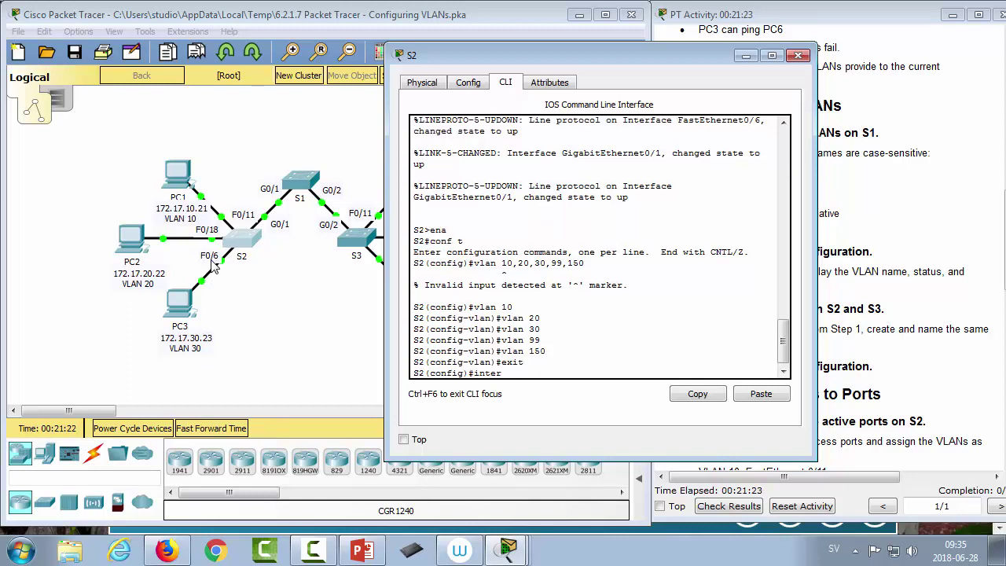
{"action": "key", "text": "Tab"}
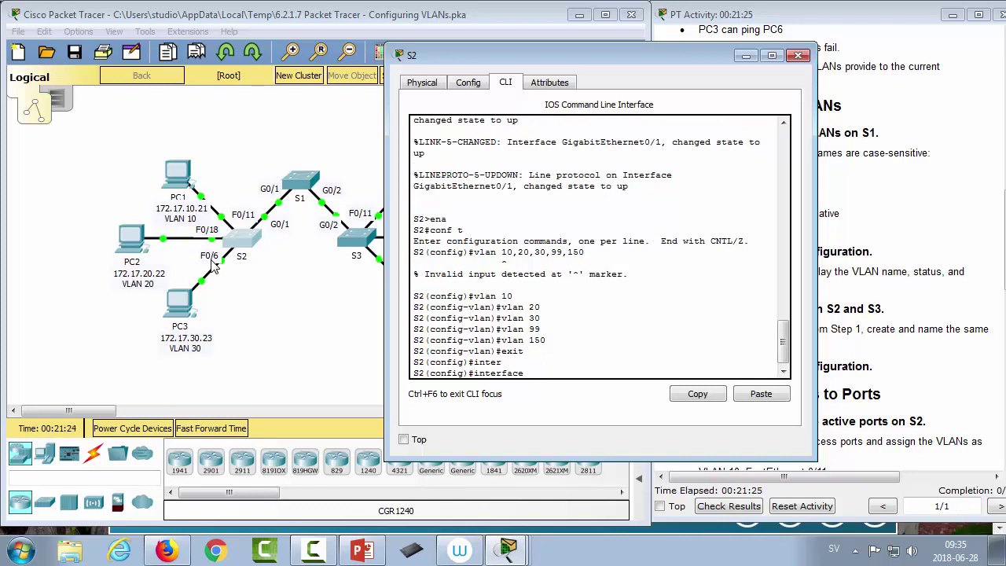
{"action": "type", "text": "f"}
{"action": "key", "text": "Tab"}
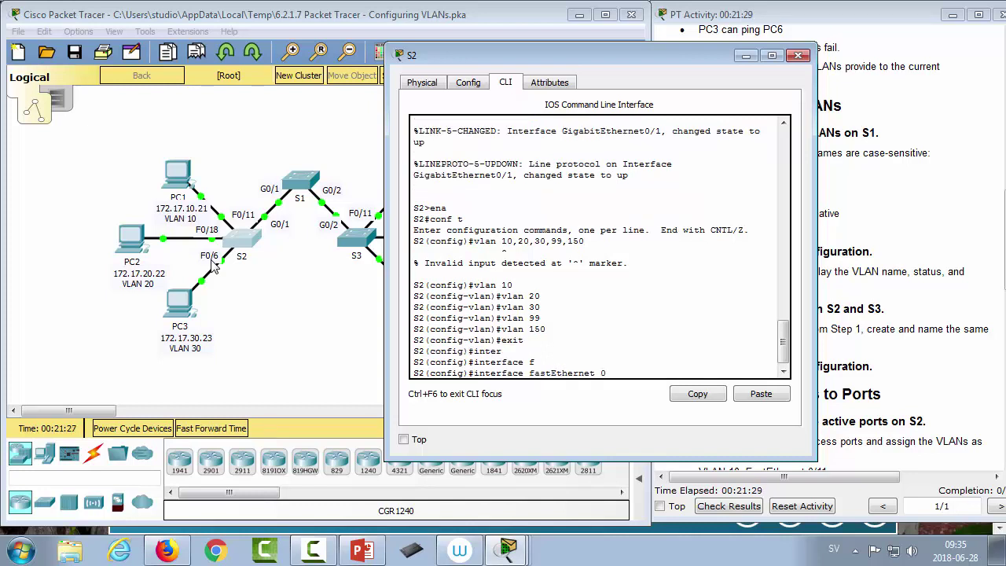
{"action": "type", "text": "0/6"}
{"action": "key", "text": "Return"}
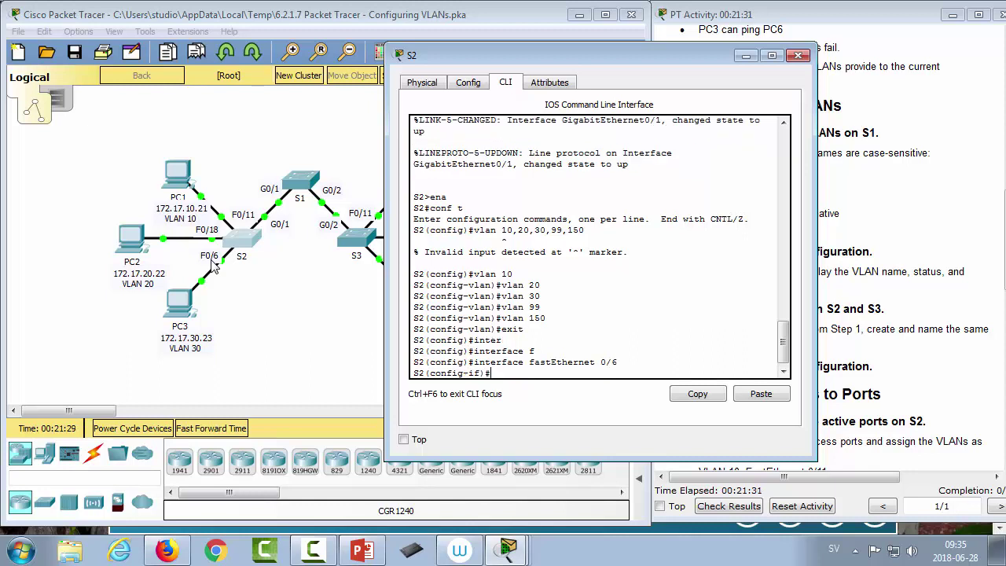
Set S2's FastEthernet 0/6 port to switchport access mode.
{"action": "type", "text": "swi mode ac"}
{"action": "type", "text": "c"}
{"action": "key", "text": "Tab"}
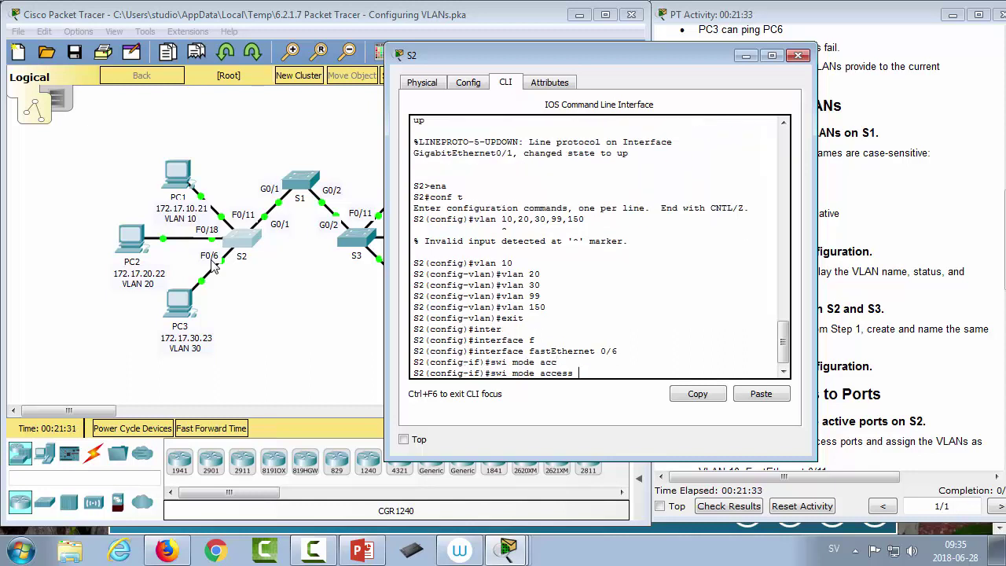
{"action": "key", "text": "Return"}
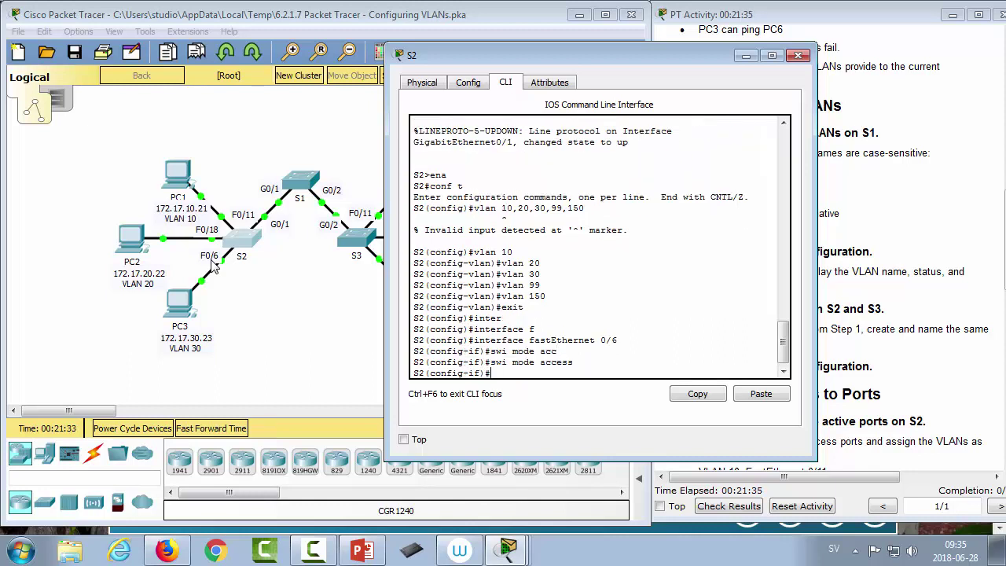
Assign S2's FastEthernet 0/6 access port to VLAN 30.
{"action": "type", "text": "swi acc"}
{"action": "key", "text": "Tab"}
{"action": "type", "text": "vlan"}
{"action": "key", "text": "Tab"}
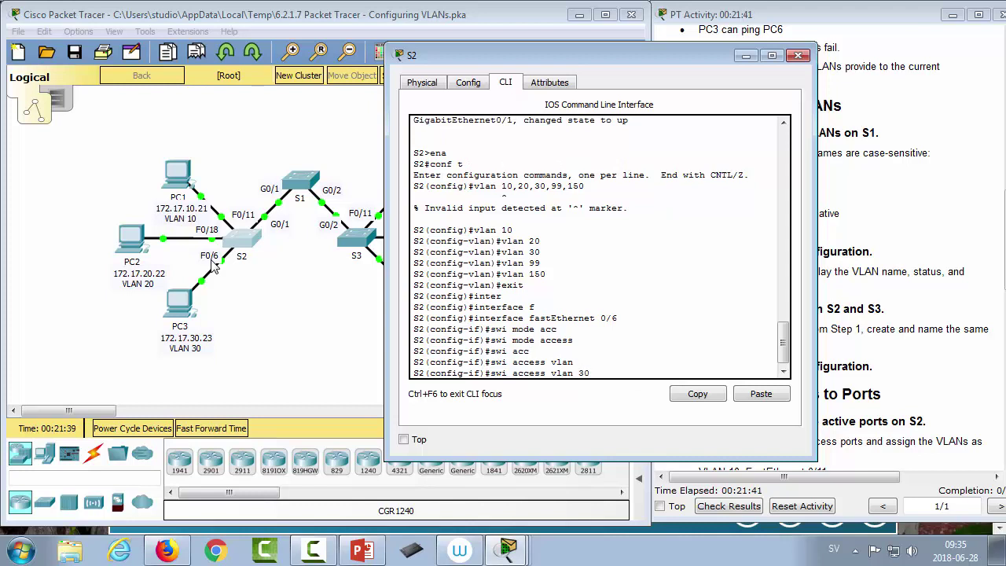
{"action": "key", "text": "Return"}
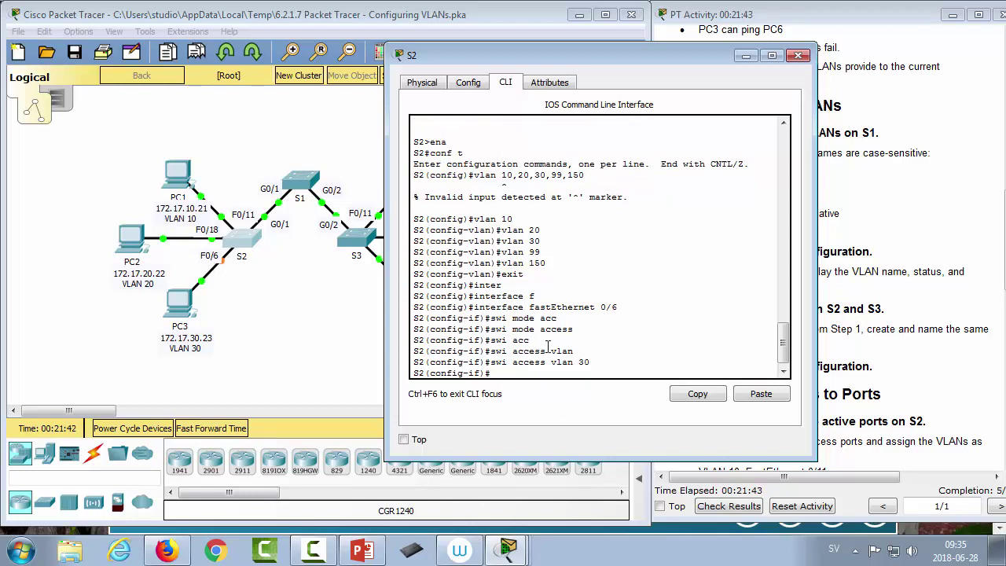
Build the command switchport access vlan by completing abbreviated keywords, and erase it back to its first letter.
{"action": "type", "text": "swi"}
{"action": "key", "text": "Tab"}
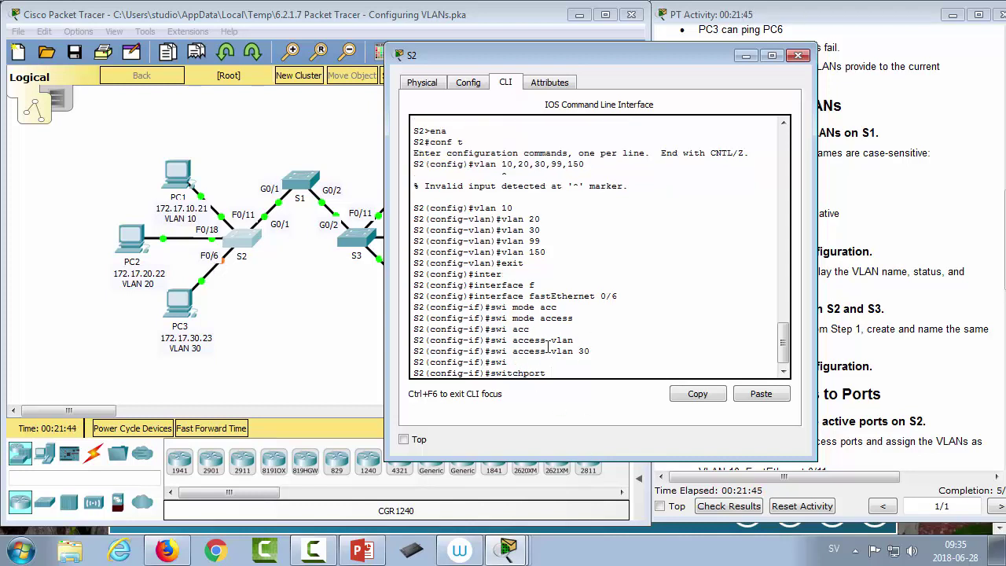
{"action": "type", "text": "acc"}
{"action": "key", "text": "Tab"}
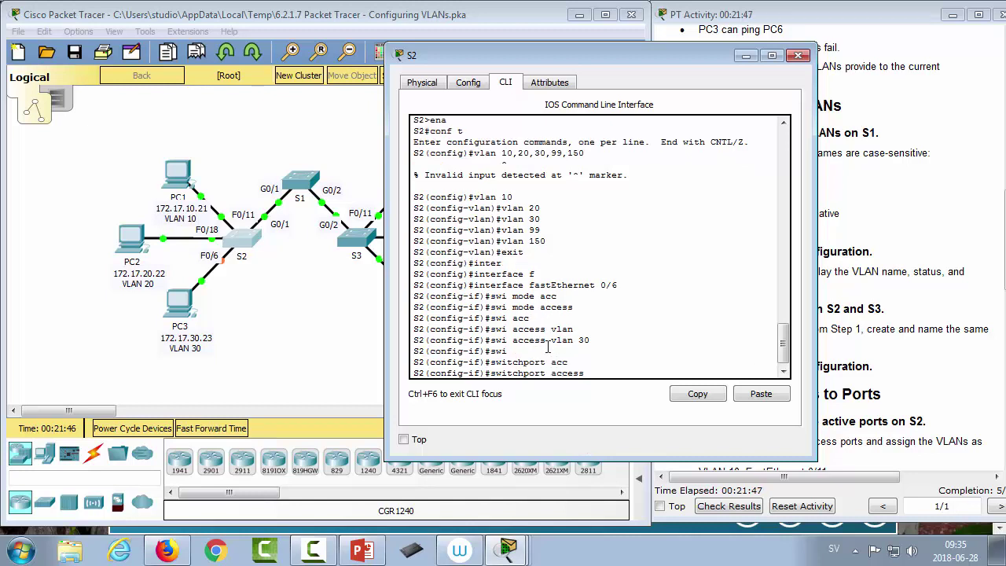
{"action": "type", "text": "vl"}
{"action": "key", "text": "Tab"}
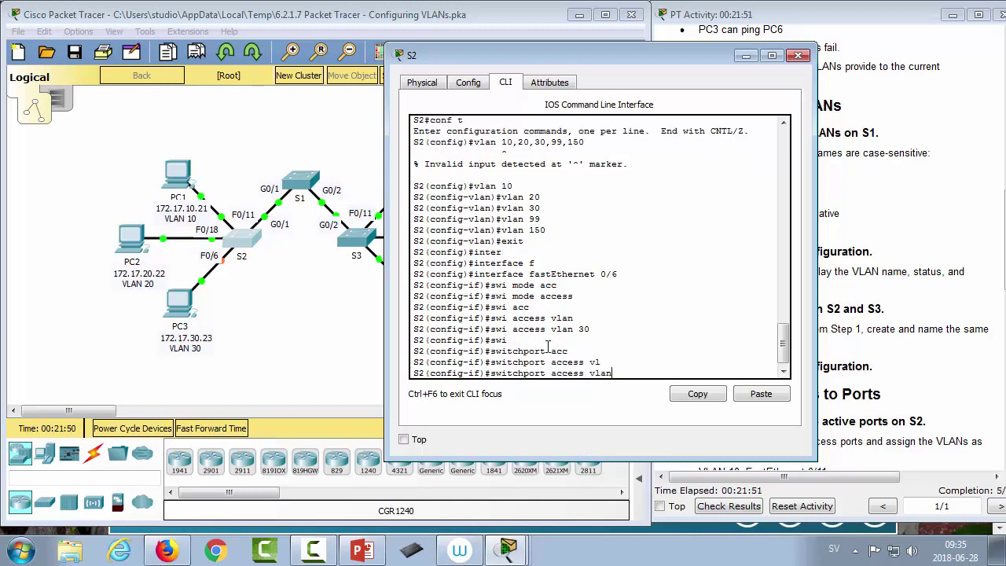
{"action": "key", "text": "BackSpace"}
{"action": "key", "text": "BackSpace"}
{"action": "key", "text": "BackSpace"}
{"action": "key", "text": "BackSpace"}
{"action": "key", "text": "BackSpace"}
{"action": "key", "text": "BackSpace"}
{"action": "key", "text": "BackSpace"}
{"action": "key", "text": "BackSpace"}
{"action": "key", "text": "BackSpace"}
{"action": "key", "text": "BackSpace"}
{"action": "key", "text": "BackSpace"}
{"action": "key", "text": "BackSpace"}
{"action": "key", "text": "BackSpace"}
{"action": "key", "text": "BackSpace"}
{"action": "key", "text": "BackSpace"}
{"action": "key", "text": "BackSpace"}
{"action": "key", "text": "BackSpace"}
{"action": "key", "text": "BackSpace"}
{"action": "key", "text": "BackSpace"}
List the interface commands starting with s and try to complete the single letter s.
{"action": "type", "text": "?"}
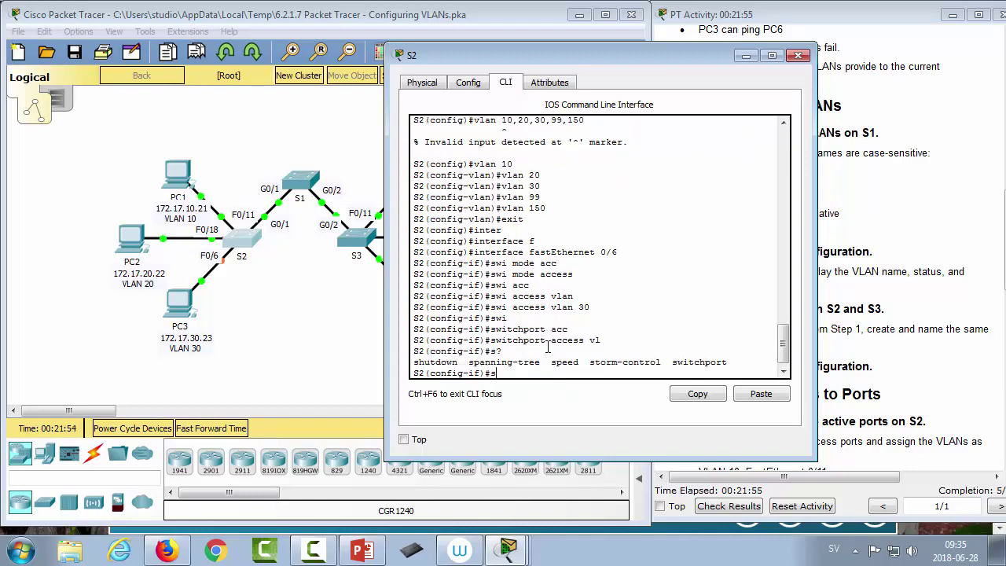
{"action": "key", "text": "Tab"}
{"action": "key", "text": "Tab"}
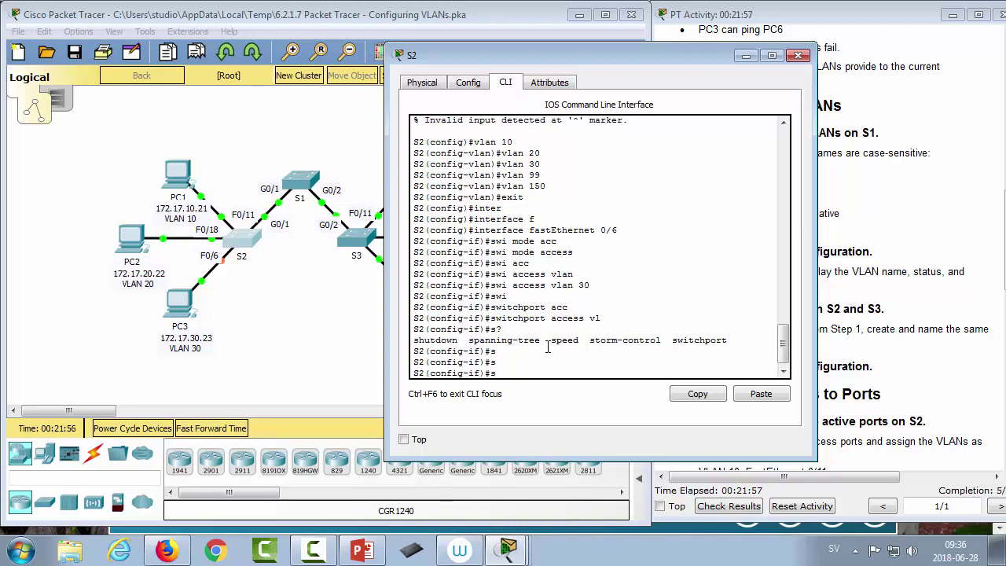
{"action": "key", "text": "Tab"}
{"action": "key", "text": "Tab"}
{"action": "key", "text": "Tab"}
{"action": "key", "text": "Tab"}
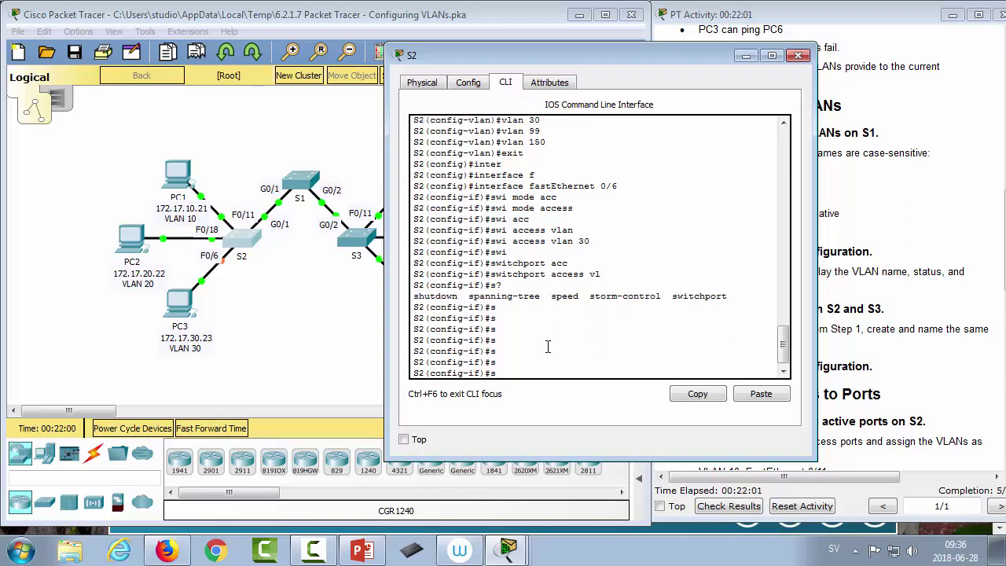
Extend the entry to sw and complete it to the full switchport keyword.
{"action": "type", "text": "w"}
{"action": "key", "text": "Tab"}
{"action": "key", "text": "Tab"}
{"action": "key", "text": "Tab"}
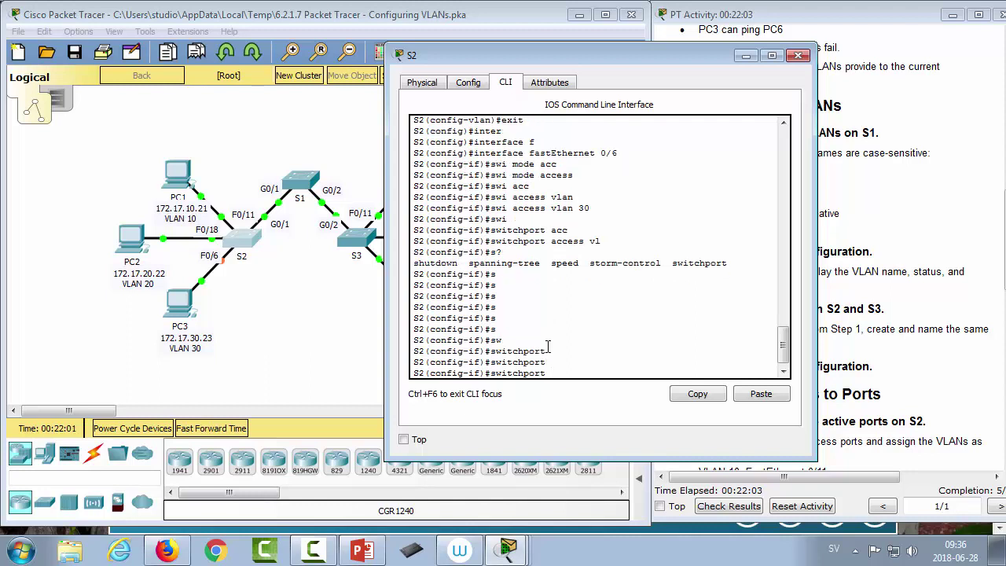
Shorten the switchport entry to sw, complete a to access, and cut the entry back to sw a.
{"action": "key", "text": "BackSpace"}
{"action": "key", "text": "BackSpace"}
{"action": "key", "text": "BackSpace"}
{"action": "key", "text": "BackSpace"}
{"action": "key", "text": "BackSpace"}
{"action": "key", "text": "BackSpace"}
{"action": "type", "text": "a"}
{"action": "key", "text": "Tab"}
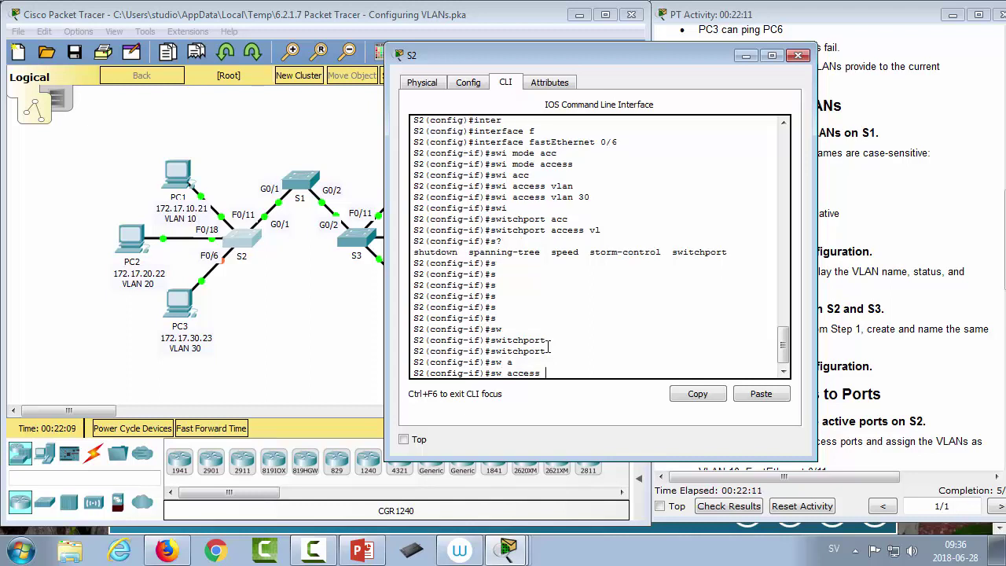
{"action": "key", "text": "BackSpace"}
{"action": "key", "text": "BackSpace"}
{"action": "key", "text": "BackSpace"}
{"action": "key", "text": "BackSpace"}
{"action": "key", "text": "BackSpace"}
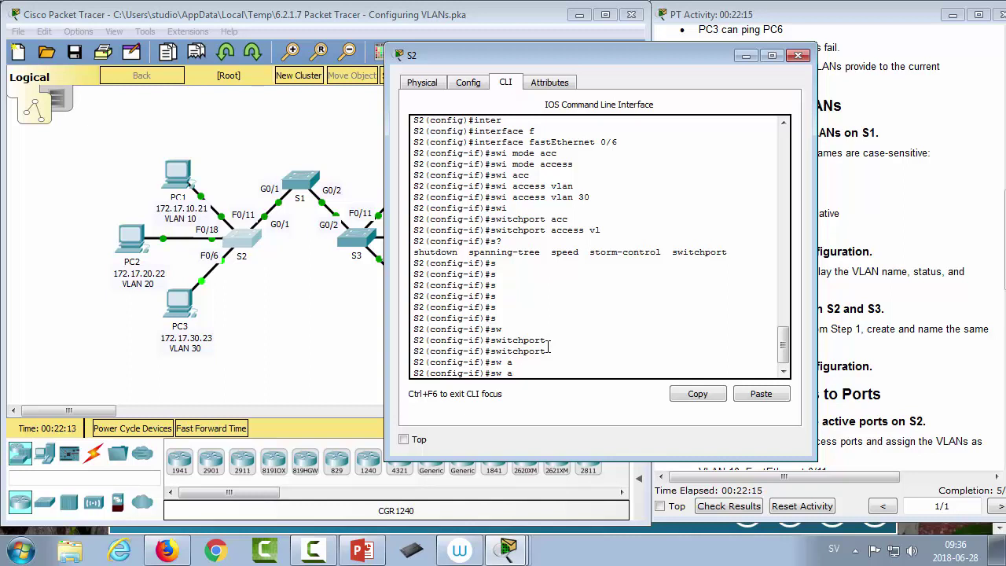
Add v to the sw a entry and complete it to the full vlan keyword several times.
{"action": "type", "text": "v"}
{"action": "key", "text": "Tab"}
{"action": "key", "text": "BackSpace"}
{"action": "key", "text": "BackSpace"}
{"action": "key", "text": "BackSpace"}
{"action": "key", "text": "BackSpace"}
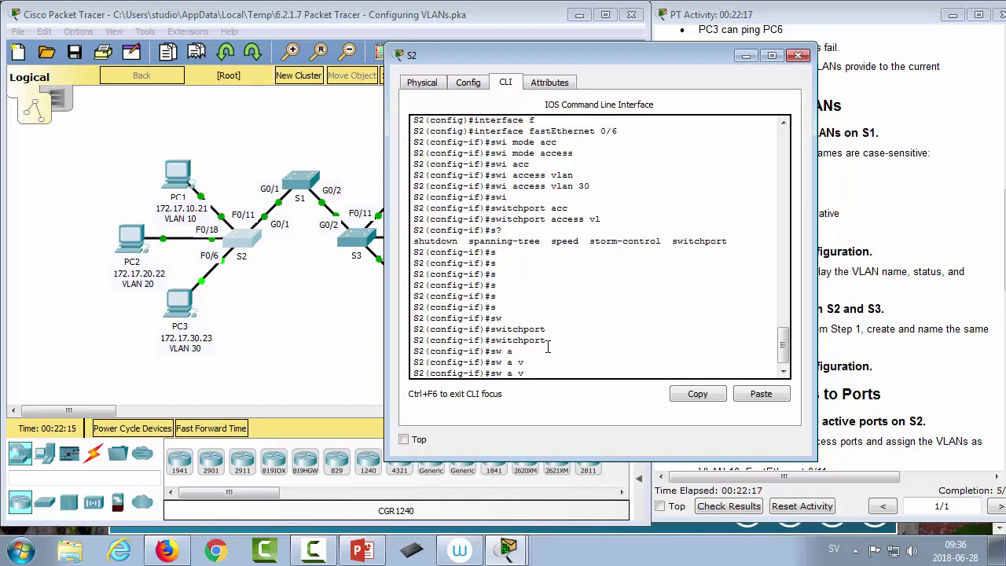
{"action": "key", "text": "BackSpace"}
{"action": "key", "text": "BackSpace"}
{"action": "key", "text": "Tab"}
{"action": "key", "text": "BackSpace"}
{"action": "key", "text": "BackSpace"}
{"action": "key", "text": "BackSpace"}
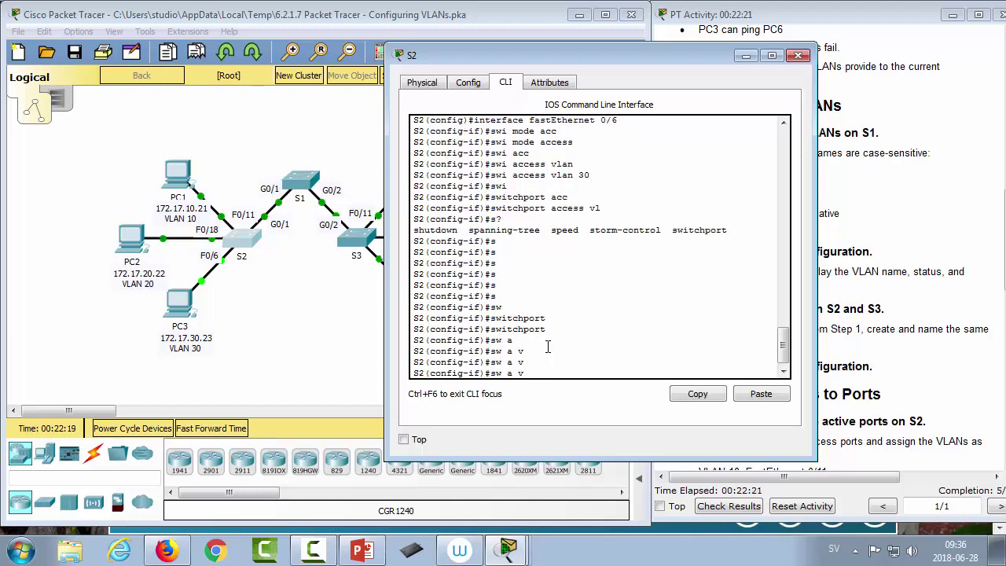
{"action": "key", "text": "Tab"}
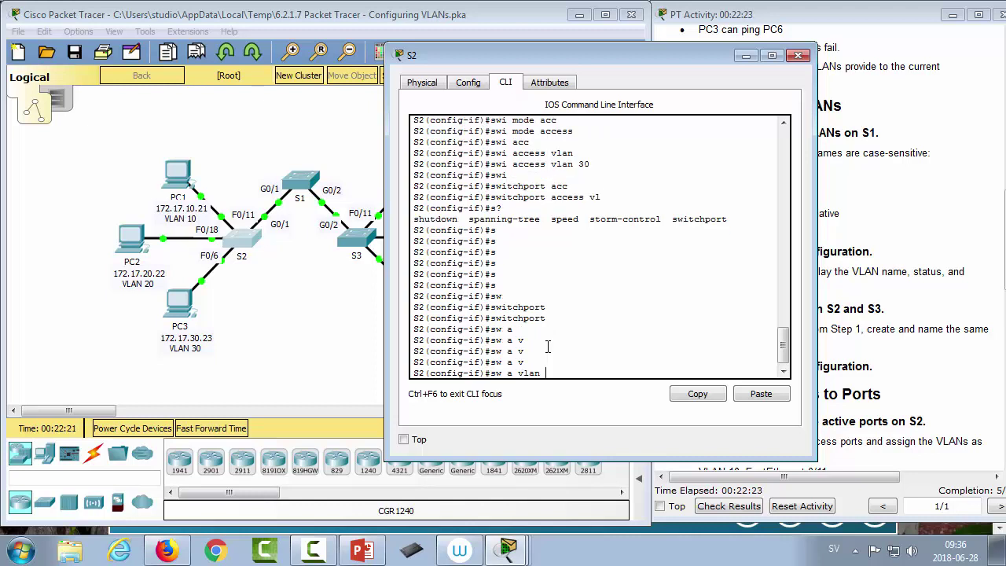
Clear the abbreviated sw a vlan entry and discard the stray fa entry without executing it.
{"action": "key", "text": "BackSpace"}
{"action": "key", "text": "BackSpace"}
{"action": "key", "text": "BackSpace"}
{"action": "key", "text": "BackSpace"}
{"action": "key", "text": "BackSpace"}
{"action": "key", "text": "BackSpace"}
{"action": "key", "text": "BackSpace"}
{"action": "key", "text": "BackSpace"}
{"action": "key", "text": "BackSpace"}
{"action": "key", "text": "BackSpace"}
{"action": "type", "text": "fa"}
{"action": "key", "text": "ctrl+c"}
Configure S2's FastEthernet 0/18 interface as an access port and assign it to VLAN 20.
{"action": "type", "text": "in"}
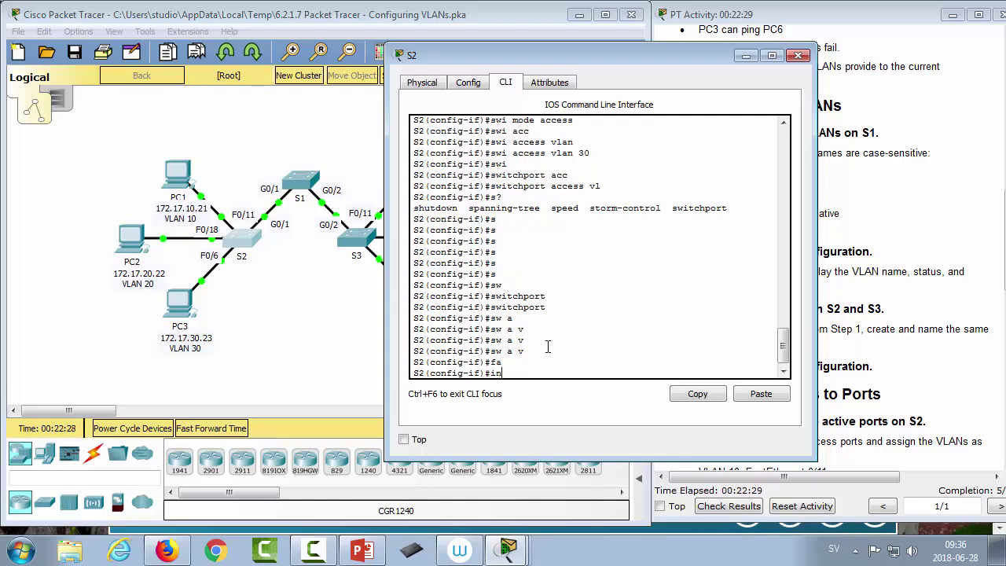
{"action": "type", "text": "ter fa0/18"}
{"action": "key", "text": "Return"}
{"action": "type", "text": "s"}
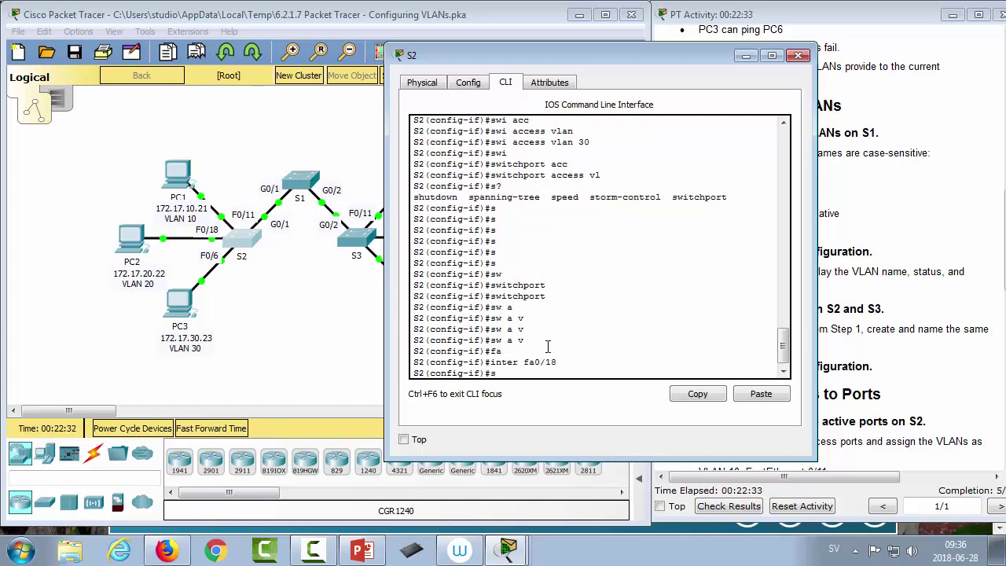
{"action": "type", "text": "wi mode acc"}
{"action": "key", "text": "Tab"}
{"action": "key", "text": "Return"}
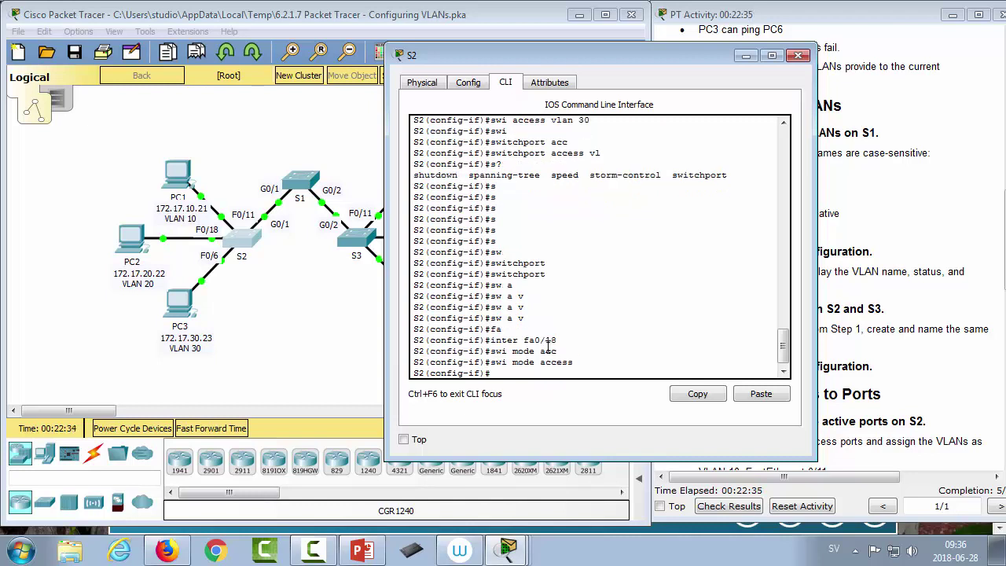
{"action": "type", "text": "swi acc vlan 20"}
{"action": "key", "text": "Return"}
Enter interface configuration for FastEthernet 0/11 on S2 by reusing the earlier fa0/18 interface command.
{"action": "key", "text": "Up"}
{"action": "key", "text": "Up"}
{"action": "key", "text": "Up"}
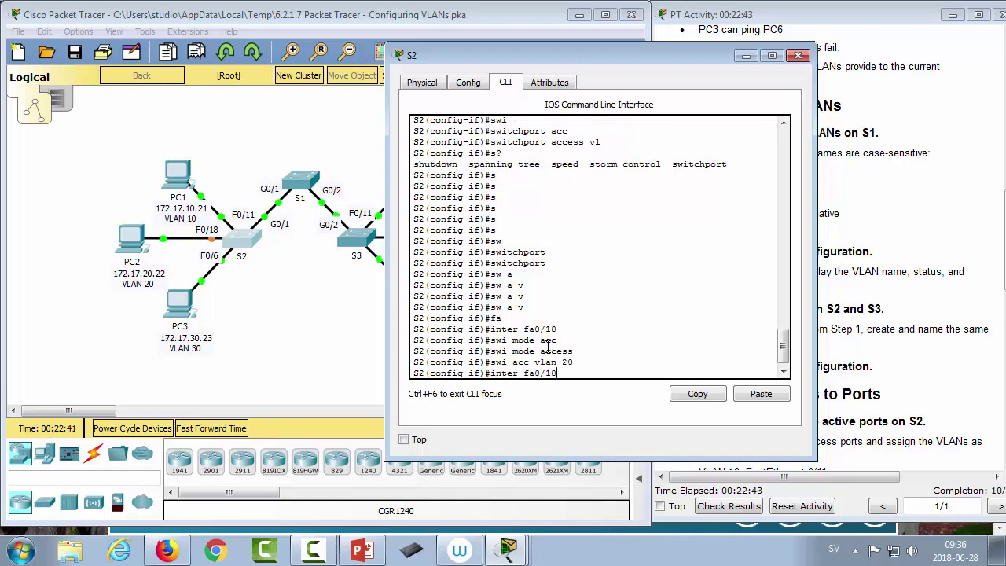
{"action": "key", "text": "BackSpace"}
{"action": "type", "text": "1"}
{"action": "key", "text": "Return"}
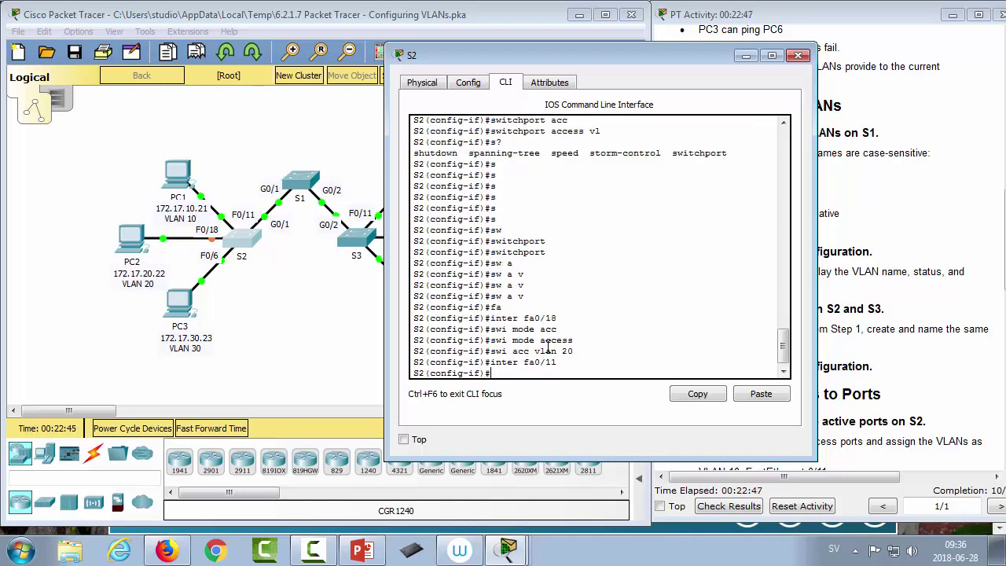
Set S2's FastEthernet 0/11 to access mode, correcting the misspelled mode keyword, and assign the port to VLAN 10.
{"action": "type", "text": "swi mdoe acc"}
{"action": "key", "text": "Return"}
{"action": "type", "text": "swi mdo acc"}
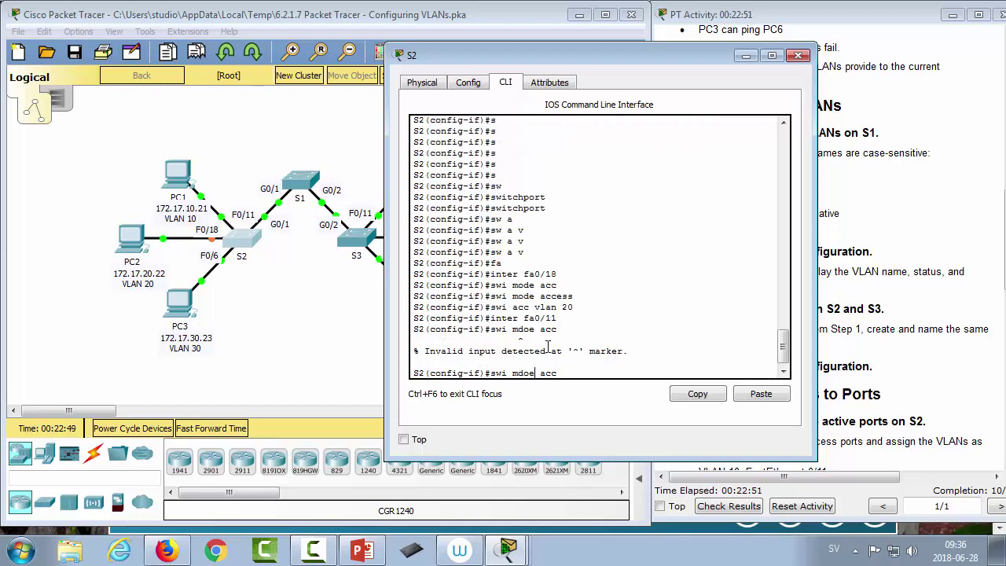
{"action": "key", "text": "Left"}
{"action": "key", "text": "Left"}
{"action": "key", "text": "Left"}
{"action": "key", "text": "Left"}
{"action": "key", "text": "BackSpace"}
{"action": "key", "text": "BackSpace"}
{"action": "type", "text": "o"}
{"action": "key", "text": "Return"}
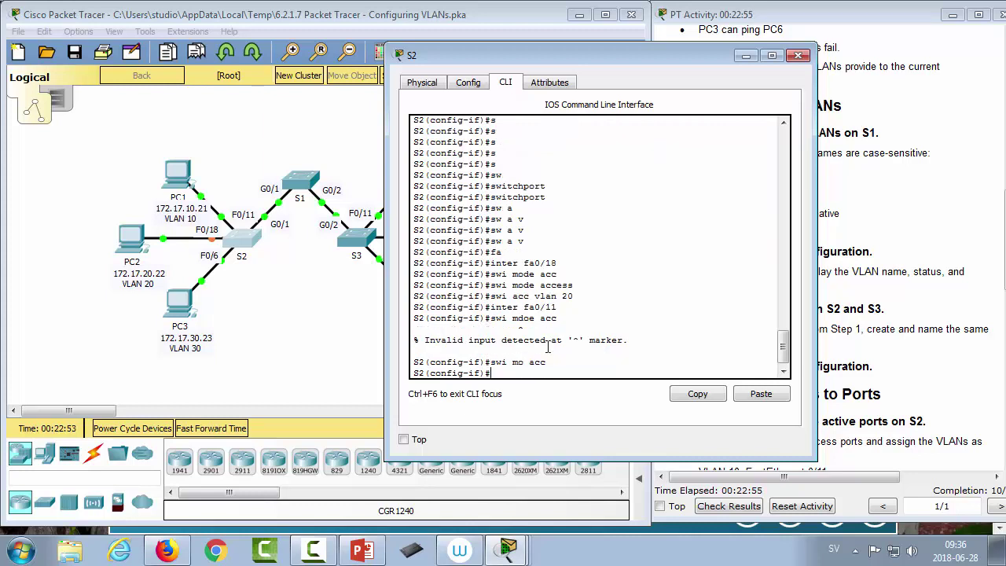
{"action": "type", "text": "swi acc vlan 10"}
{"action": "key", "text": "Return"}
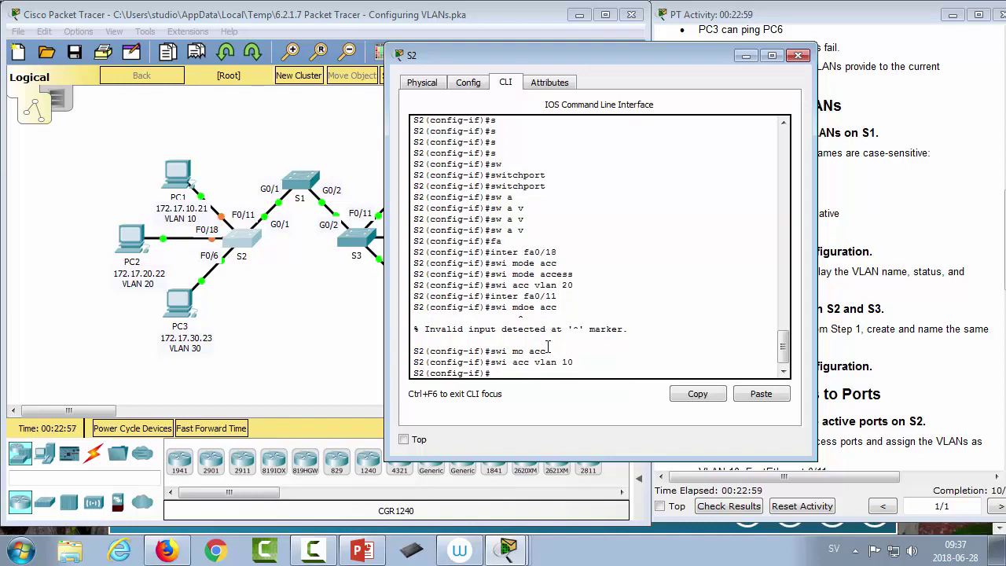
Close S2's window and open S3's command line, moved clear of the topology, exiting VLAN configuration to global configuration mode.
{"action": "left_click", "coordinate": [798, 55]}
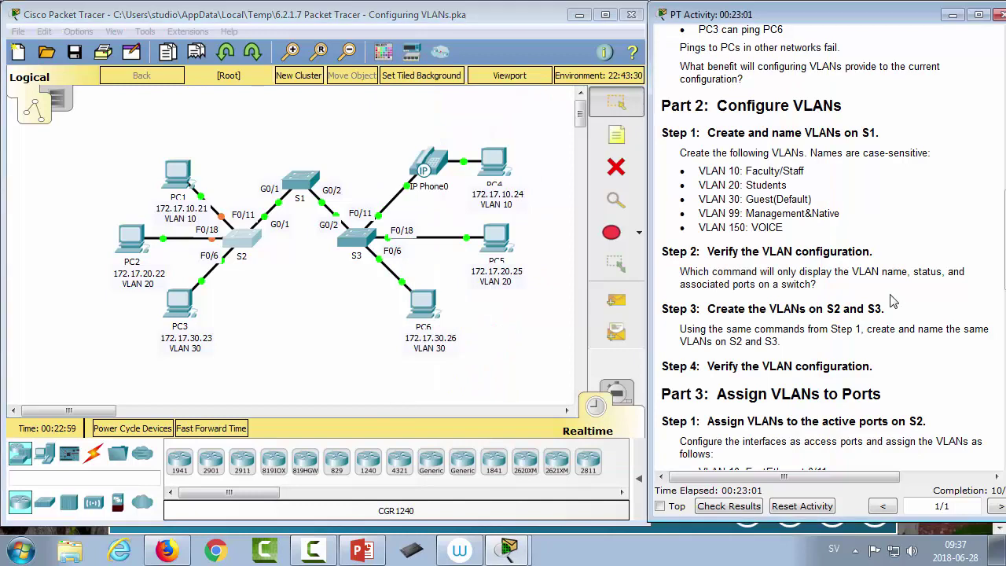
{"action": "scroll", "coordinate": [894, 302], "scroll_direction": "down", "scroll_amount": 3}
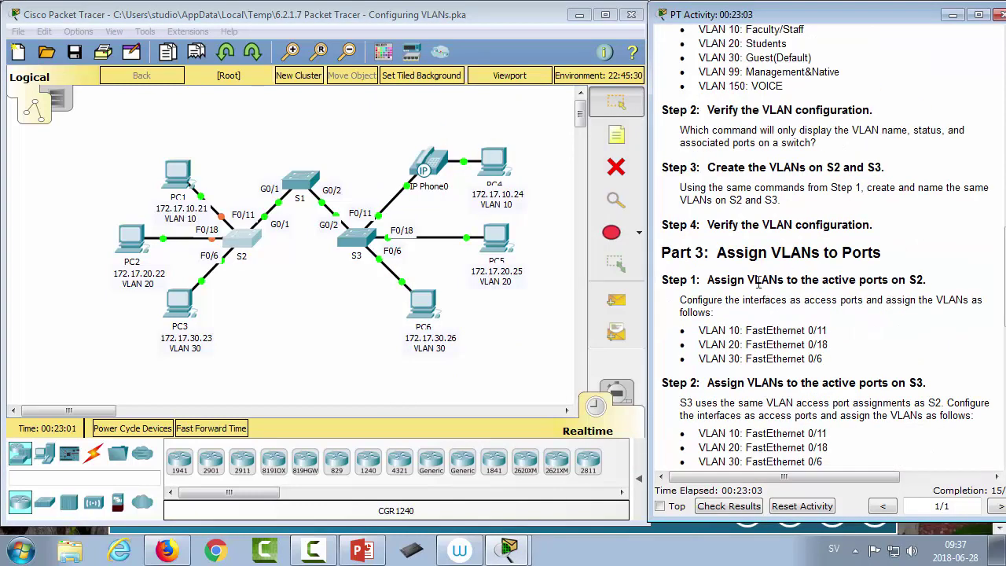
{"action": "left_click", "coordinate": [358, 239]}
{"action": "left_click", "coordinate": [358, 240]}
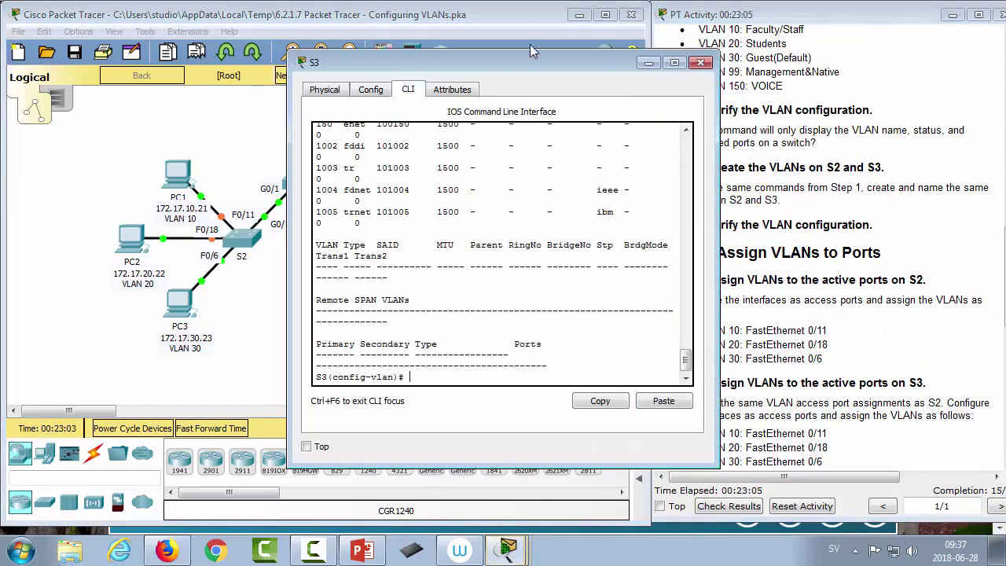
{"action": "left_click_drag", "start_coordinate": [489, 50], "coordinate": [770, 62]}
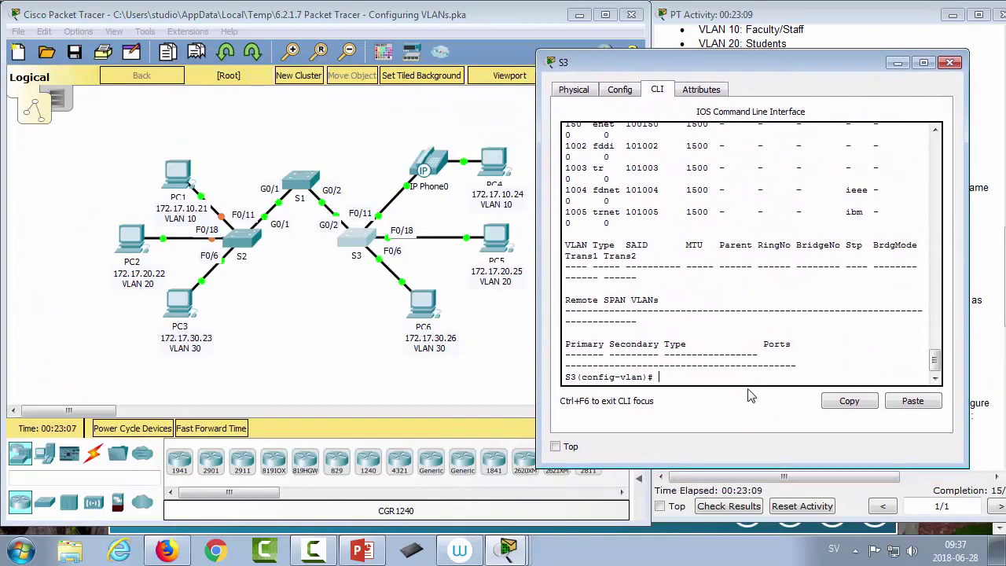
{"action": "type", "text": "exit"}
{"action": "key", "text": "Return"}
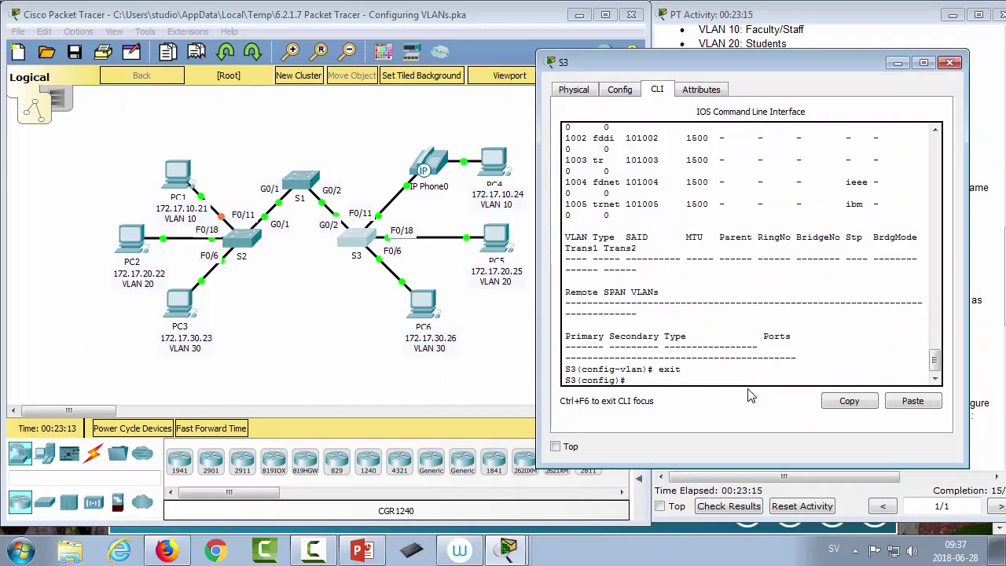
Configure S3's FastEthernet 0/6 interface as an access port and assign it to VLAN 30.
{"action": "type", "text": "inter"}
{"action": "key", "text": "Tab"}
{"action": "type", "text": "fa"}
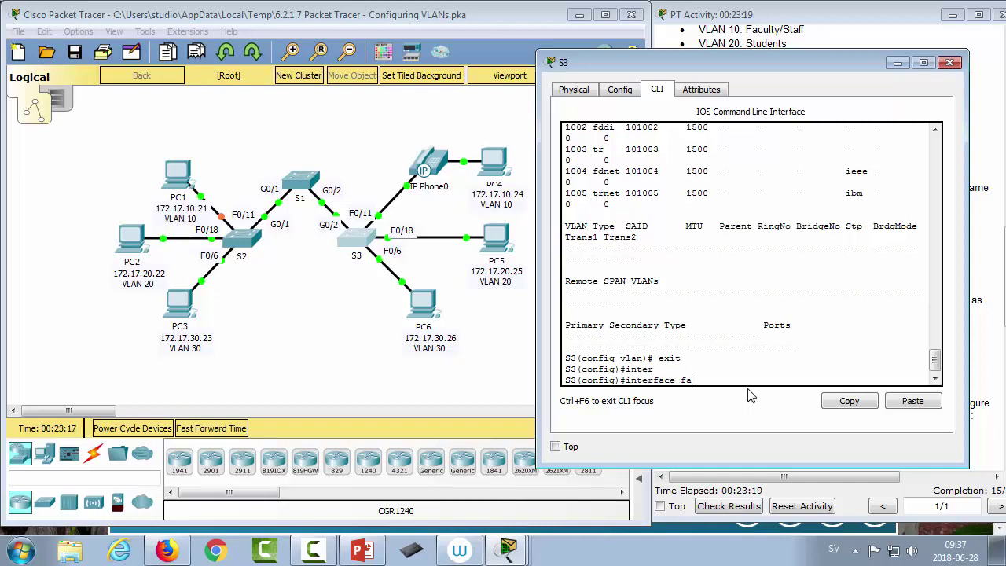
{"action": "type", "text": "0/6"}
{"action": "key", "text": "Return"}
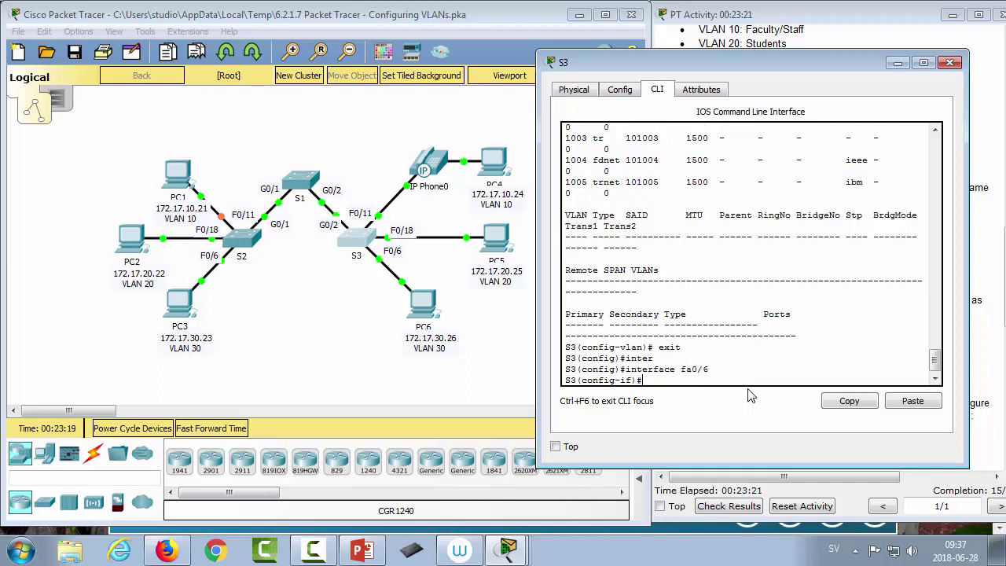
{"action": "type", "text": "swi mode acc"}
{"action": "key", "text": "Return"}
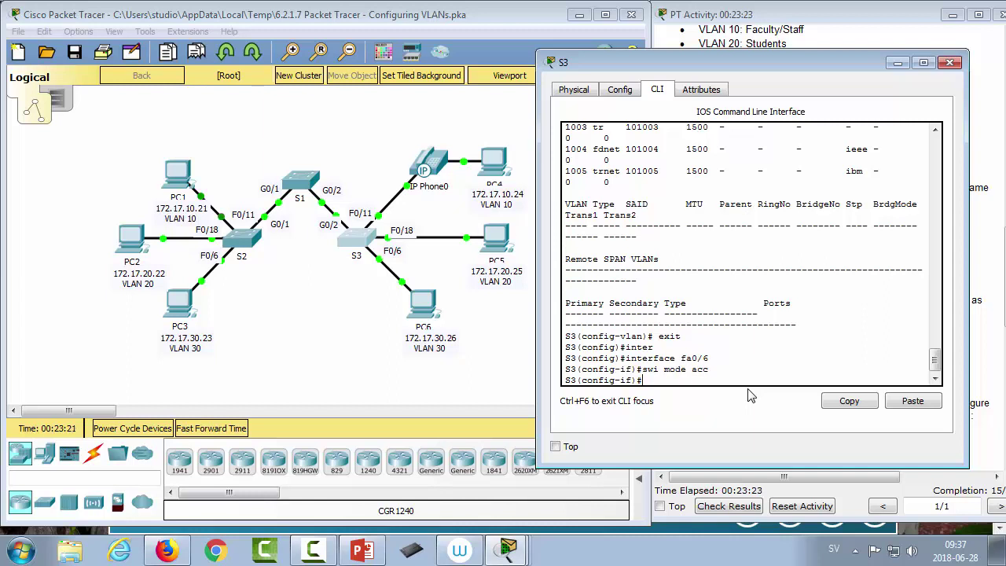
{"action": "type", "text": "swi acc vlan 30"}
{"action": "key", "text": "Return"}
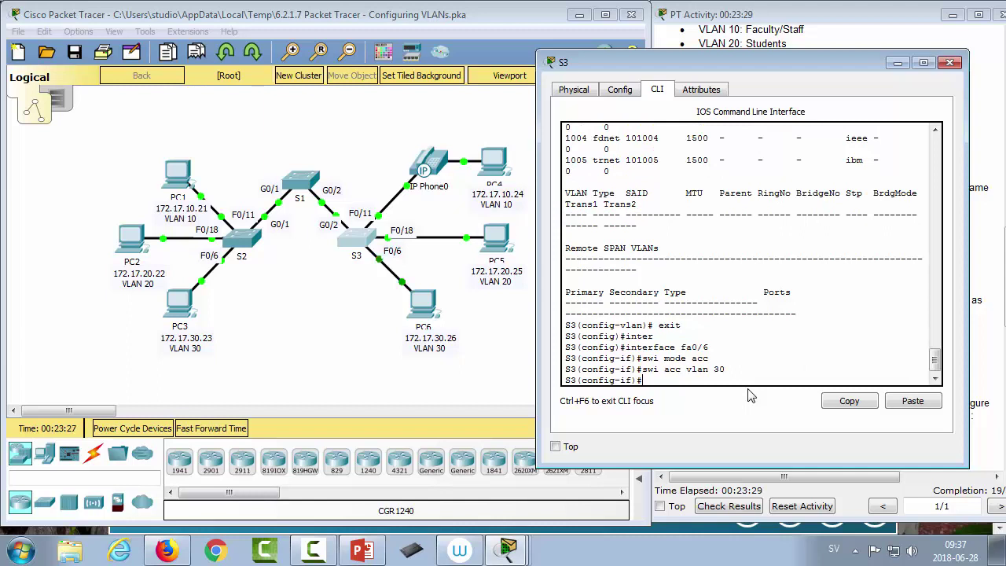
{"action": "type", "text": "swi mode acc"}
{"action": "key", "text": "BackSpace"}
{"action": "key", "text": "BackSpace"}
{"action": "key", "text": "BackSpace"}
{"action": "key", "text": "BackSpace"}
{"action": "key", "text": "BackSpace"}
{"action": "key", "text": "BackSpace"}
{"action": "key", "text": "BackSpace"}
{"action": "key", "text": "BackSpace"}
{"action": "key", "text": "BackSpace"}
{"action": "key", "text": "BackSpace"}
{"action": "key", "text": "BackSpace"}
{"action": "key", "text": "BackSpace"}
Configure S3's FastEthernet 0/18 interface as an access port and assign it to VLAN 20.
{"action": "type", "text": "interface fa0/18"}
{"action": "key", "text": "Return"}
{"action": "type", "text": "swi mode acc"}
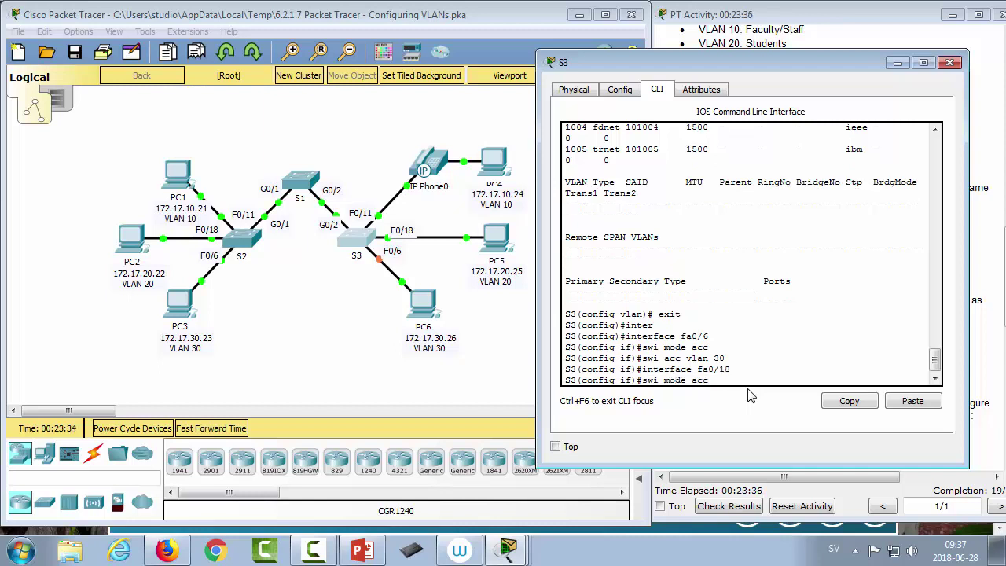
{"action": "key", "text": "Return"}
{"action": "type", "text": "sw"}
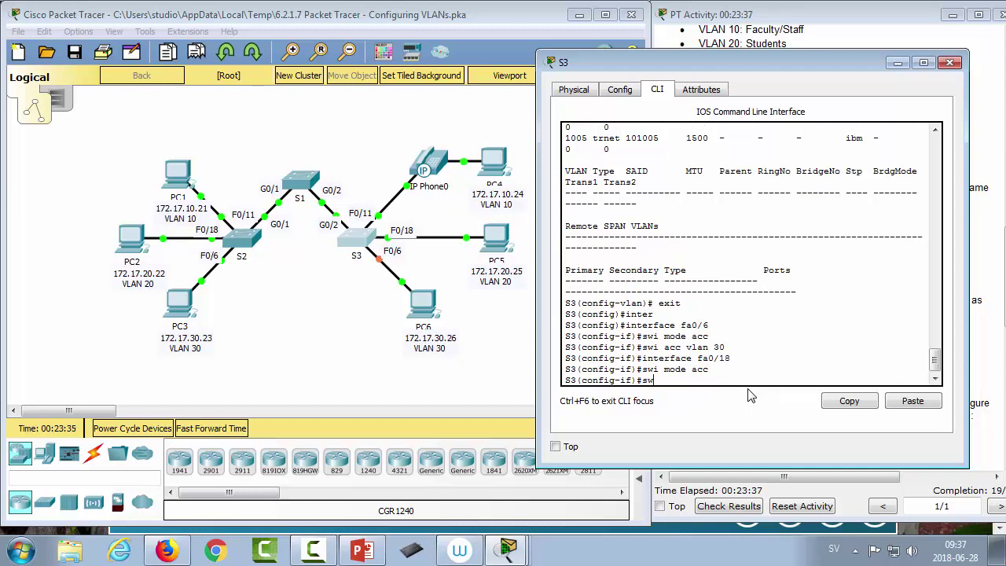
{"action": "type", "text": "i acc vlan 20"}
{"action": "key", "text": "Return"}
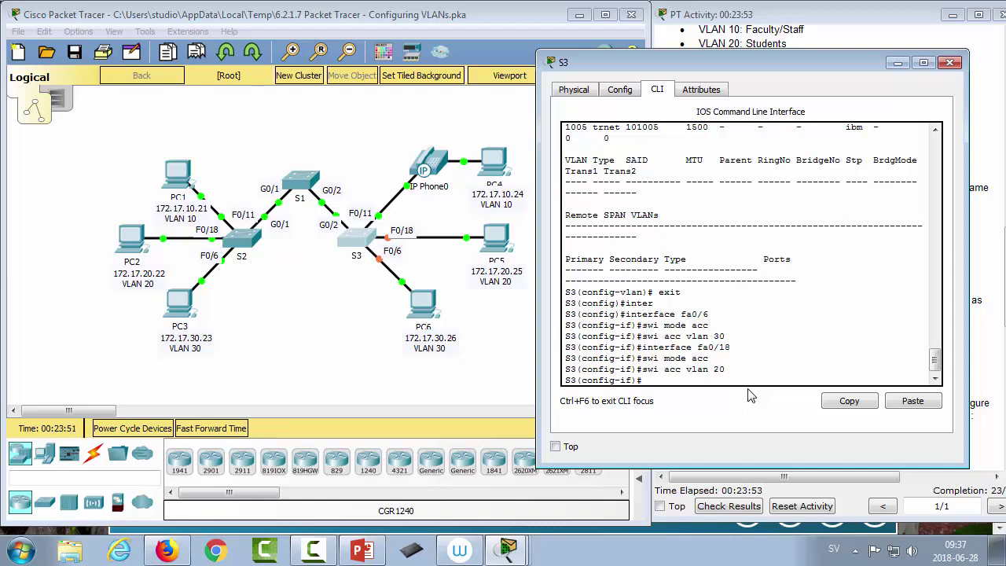
Set S3's FastEthernet 0/11 interface to access mode, correcting the mistyped access keyword.
{"action": "type", "text": "interface fa0/18"}
{"action": "key", "text": "BackSpace"}
{"action": "type", "text": "1"}
{"action": "key", "text": "Return"}
{"action": "type", "text": "swi m"}
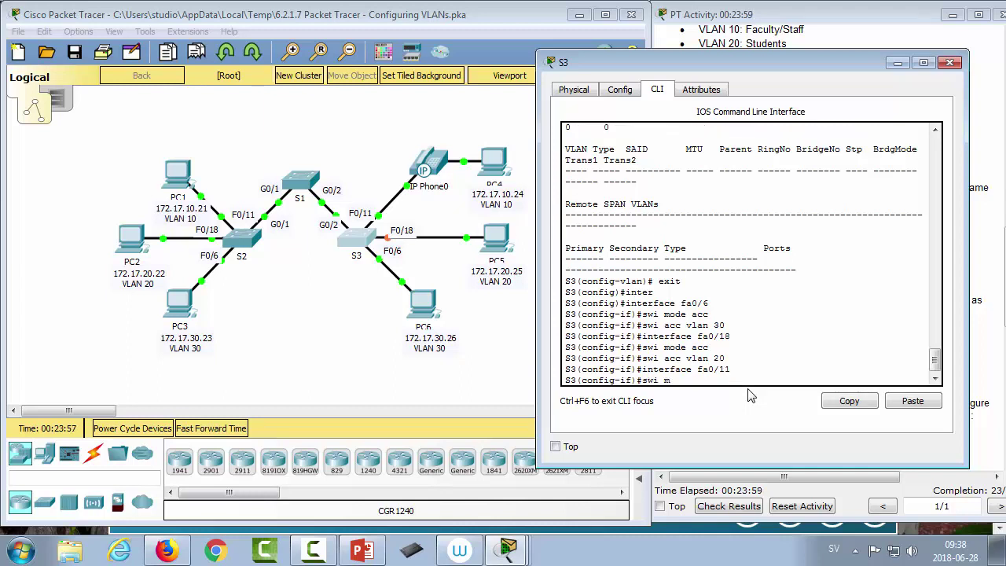
{"action": "type", "text": "ode add"}
{"action": "key", "text": "Tab"}
{"action": "key", "text": "BackSpace"}
{"action": "key", "text": "BackSpace"}
{"action": "key", "text": "Tab"}
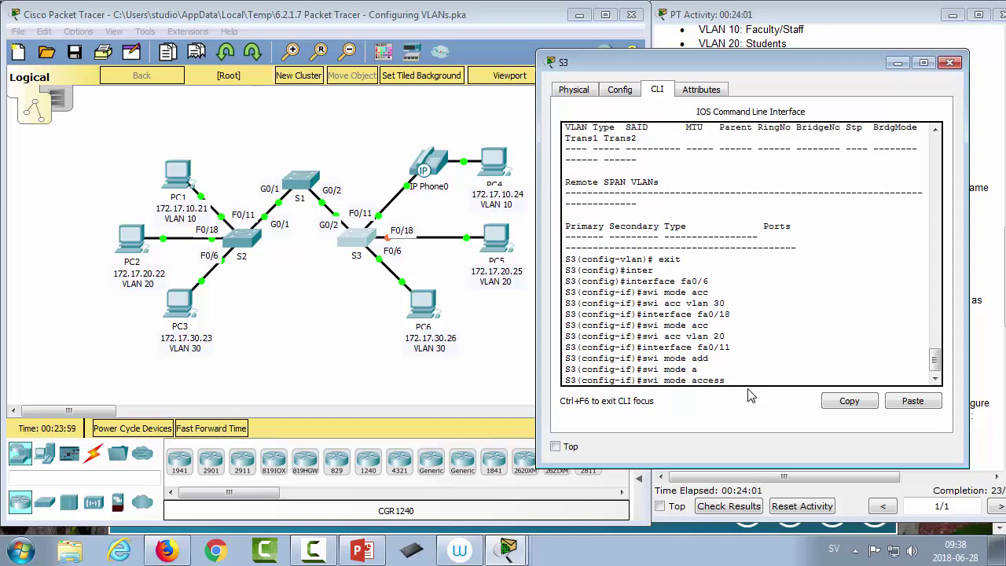
{"action": "key", "text": "Return"}
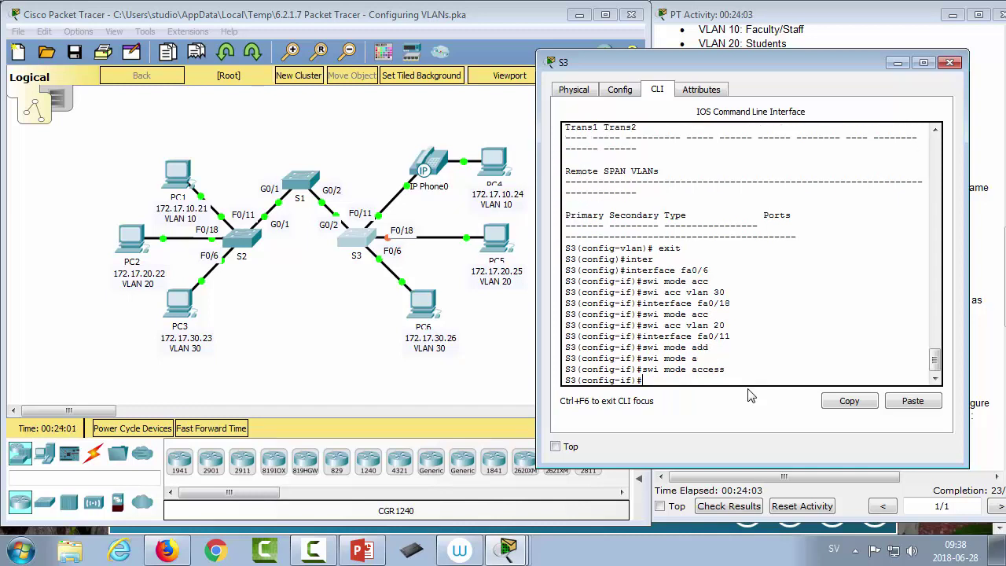
Assign S3's FastEthernet 0/11 access port to VLAN 10.
{"action": "type", "text": "swi access"}
{"action": "key", "text": "Tab"}
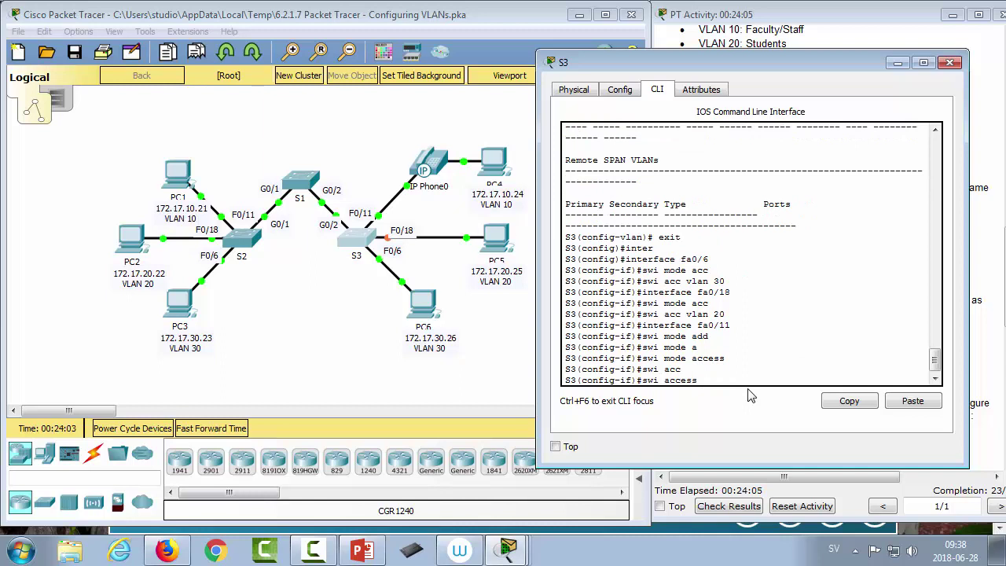
{"action": "key", "text": "BackSpace"}
{"action": "key", "text": "BackSpace"}
{"action": "key", "text": "BackSpace"}
{"action": "type", "text": "s vlan 10"}
{"action": "key", "text": "Return"}
Look up the switchport voice options and set the voice VLAN on S3's FastEthernet 0/11 to 150.
{"action": "type", "text": "swi ?"}
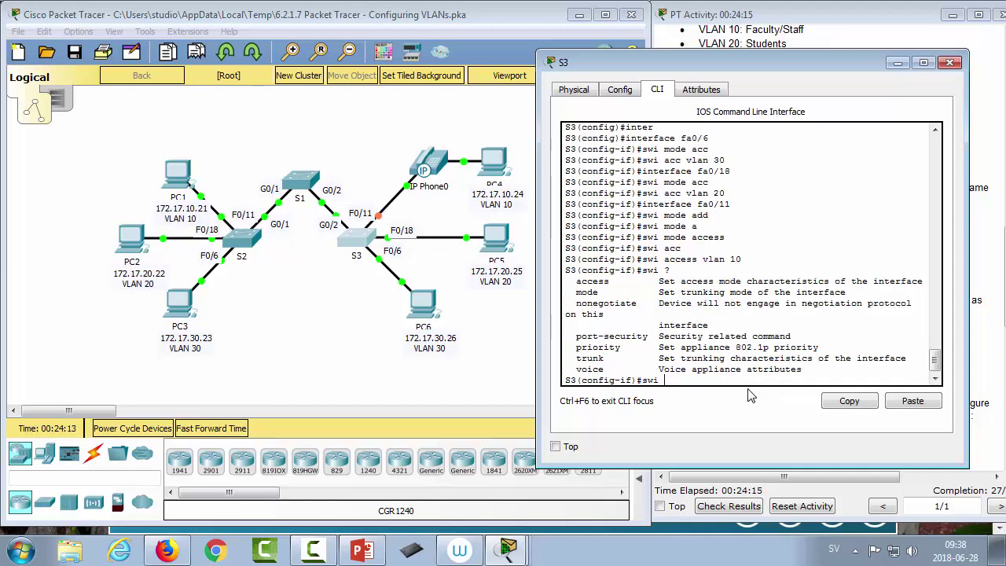
{"action": "type", "text": "vo"}
{"action": "key", "text": "Tab"}
{"action": "type", "text": "?"}
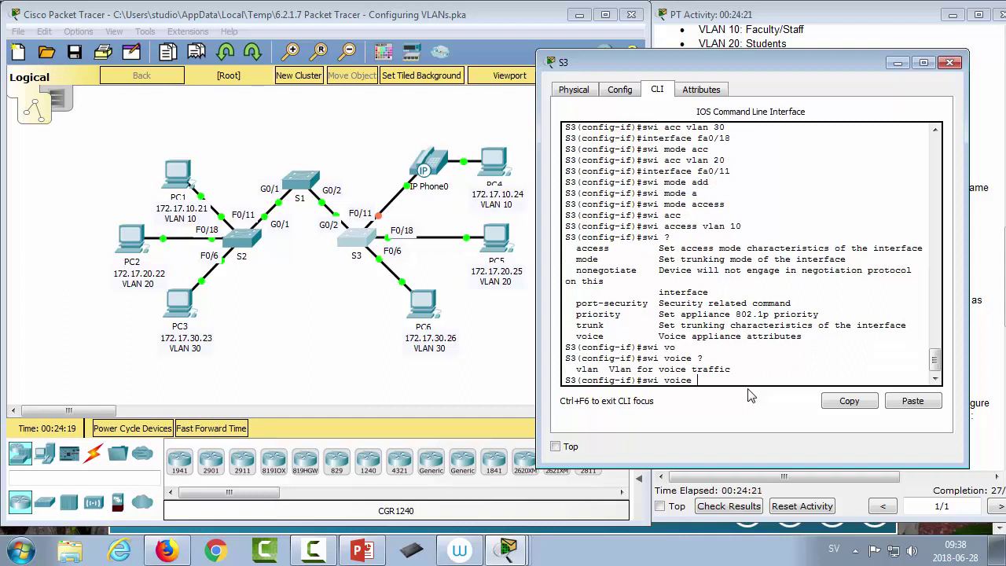
{"action": "type", "text": " vl"}
{"action": "key", "text": "Tab"}
{"action": "type", "text": "?"}
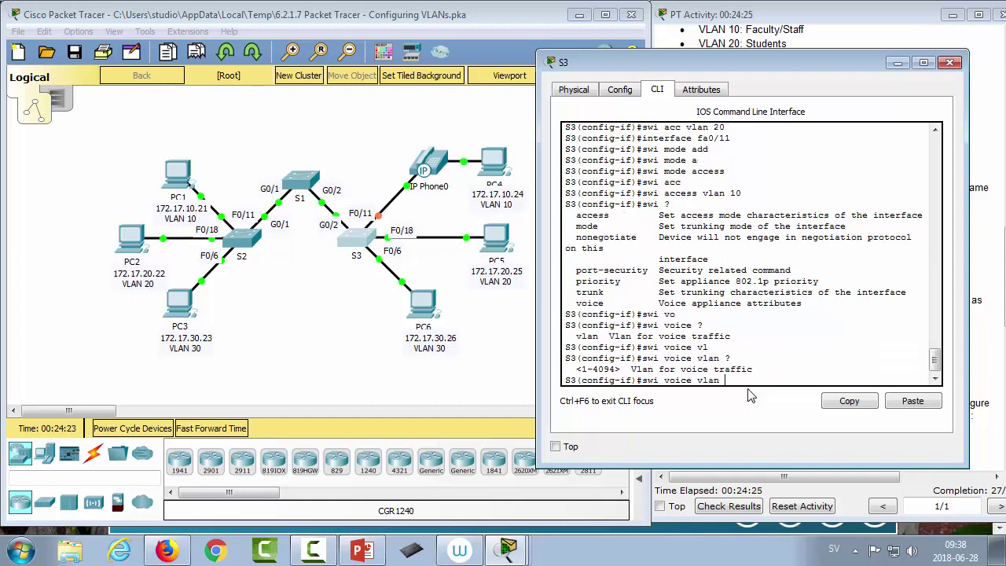
{"action": "type", "text": "150"}
{"action": "key", "text": "Return"}
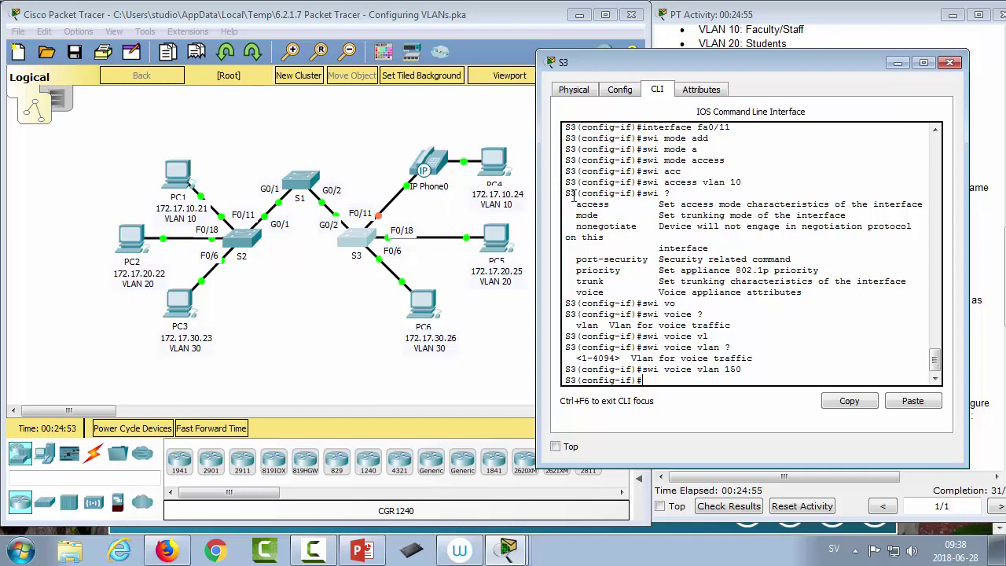
Leave S3's configuration mode and display the VLAN table, checking the port assignments for VLANs 10, 20, 30, 99 and 150.
{"action": "key", "text": "Return"}
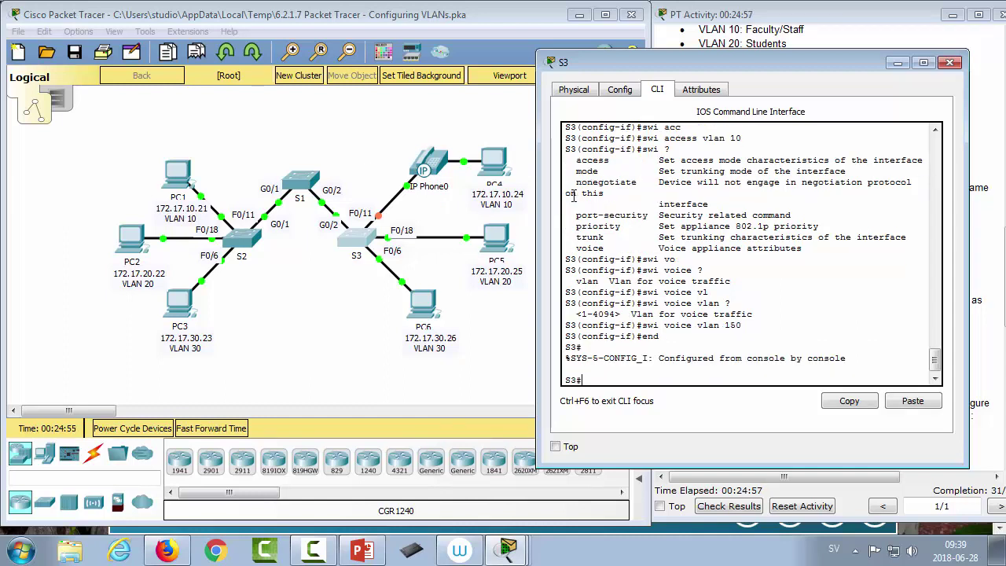
{"action": "type", "text": "show vlan"}
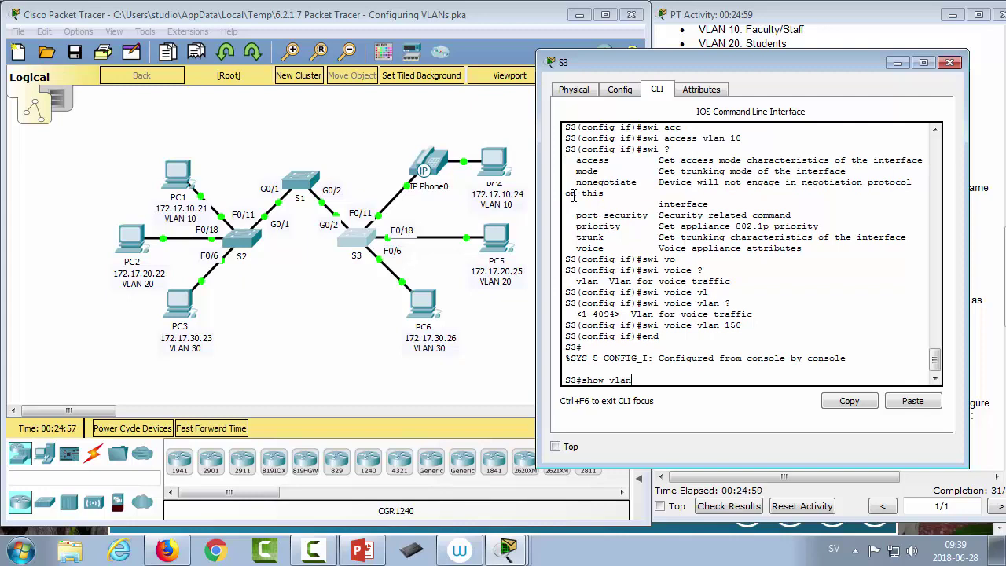
{"action": "key", "text": "Return"}
{"action": "left_click_drag", "start_coordinate": [534, 200], "coordinate": [241, 200]}
{"action": "left_click_drag", "start_coordinate": [554, 280], "coordinate": [244, 235]}
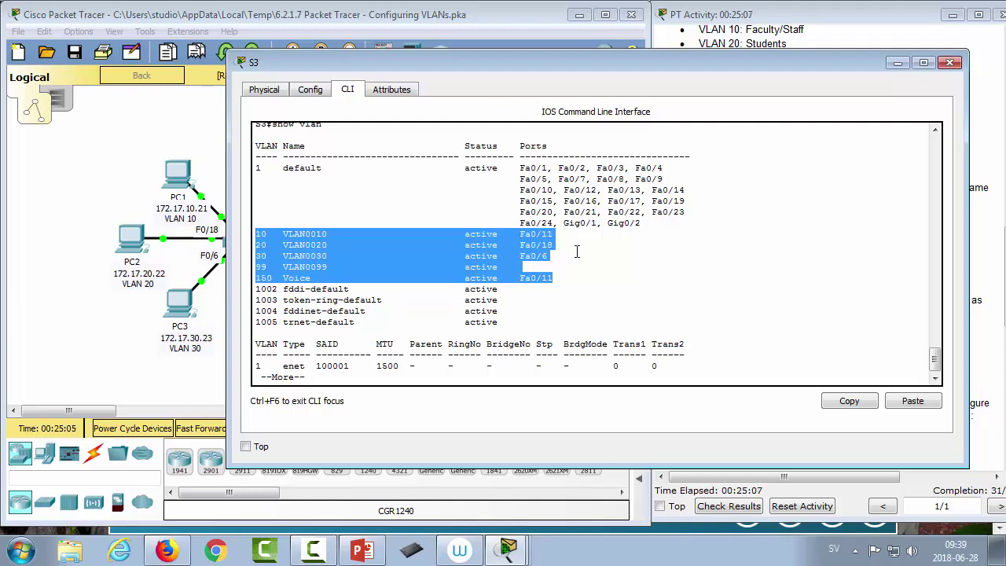
{"action": "left_click", "coordinate": [526, 233]}
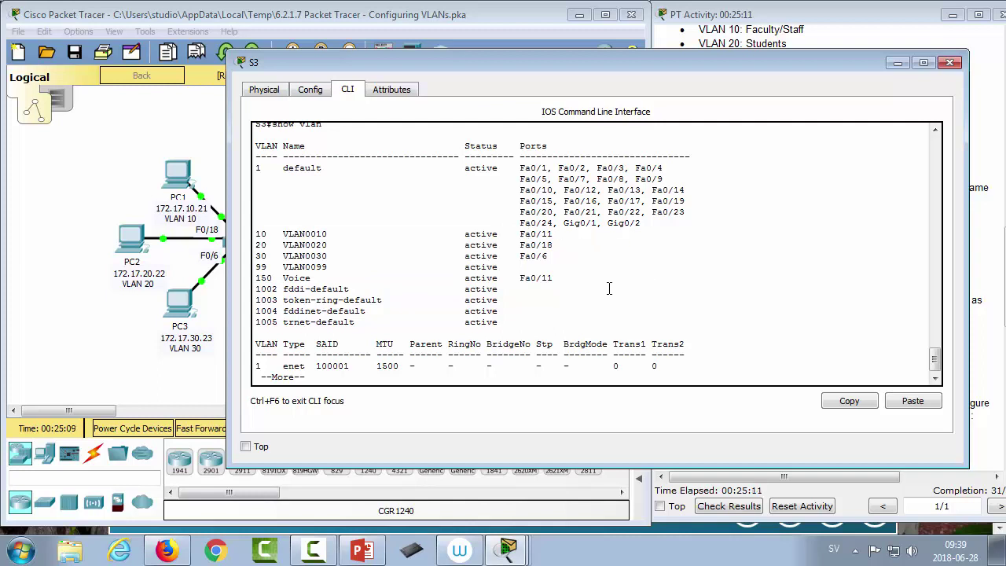
Display the interface details for S3's FastEthernet 0/18, correcting the mistyped show command.
{"action": "type", "text": "show interf"}
{"action": "key", "text": "Tab"}
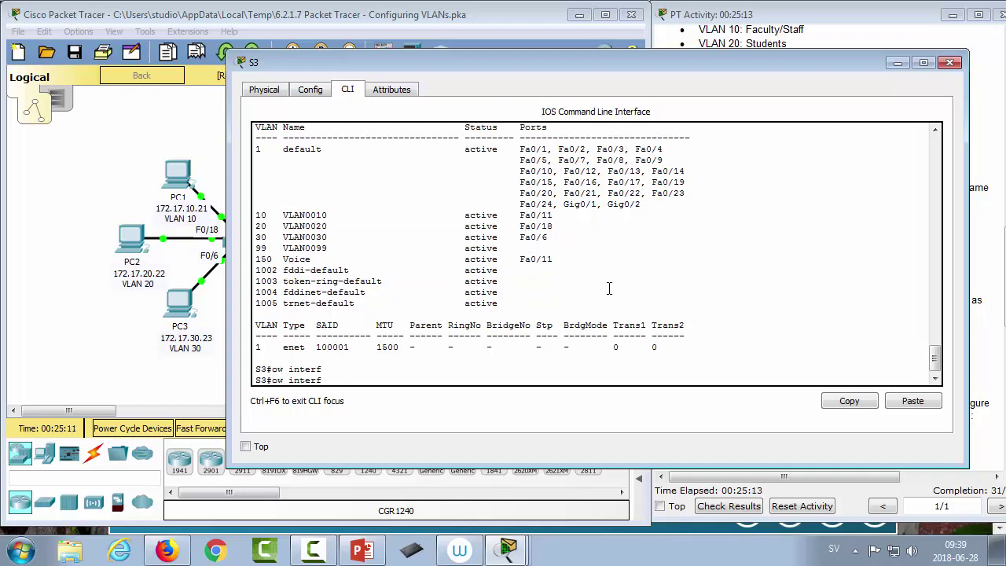
{"action": "key", "text": "BackSpace"}
{"action": "key", "text": "BackSpace"}
{"action": "key", "text": "BackSpace"}
{"action": "key", "text": "BackSpace"}
{"action": "key", "text": "BackSpace"}
{"action": "key", "text": "BackSpace"}
{"action": "key", "text": "BackSpace"}
{"action": "key", "text": "BackSpace"}
{"action": "key", "text": "BackSpace"}
{"action": "type", "text": "show inter"}
{"action": "key", "text": "Tab"}
{"action": "type", "text": "fa"}
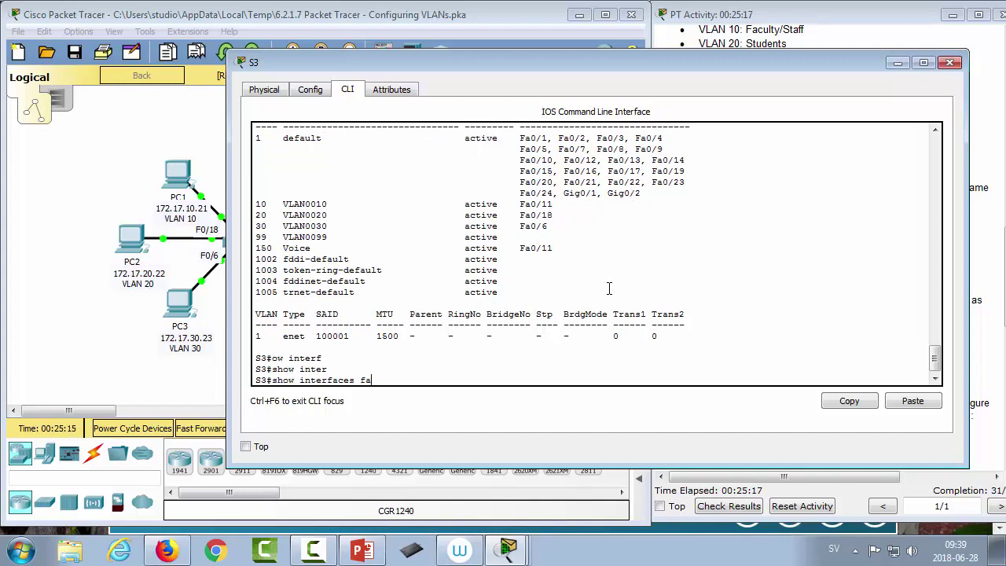
{"action": "type", "text": "0/18"}
{"action": "key", "text": "Return"}
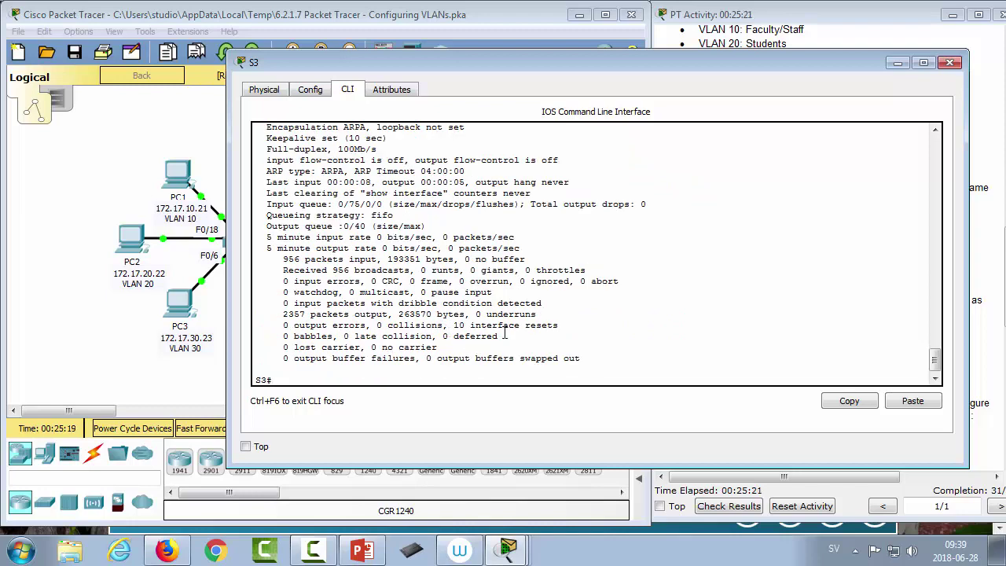
{"action": "scroll", "coordinate": [606, 298], "scroll_direction": "up", "scroll_amount": 1}
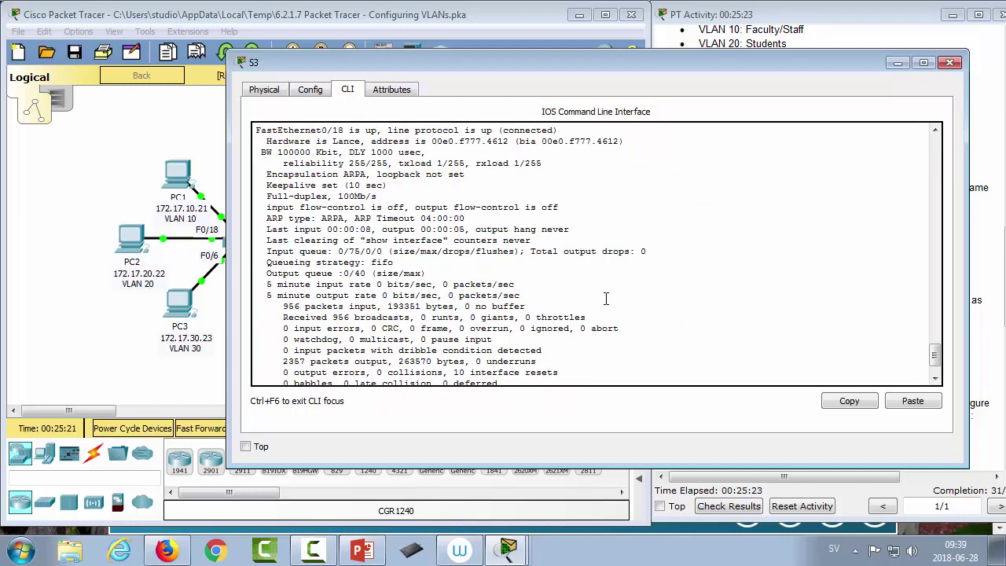
{"action": "scroll", "coordinate": [416, 256], "scroll_direction": "down", "scroll_amount": 1}
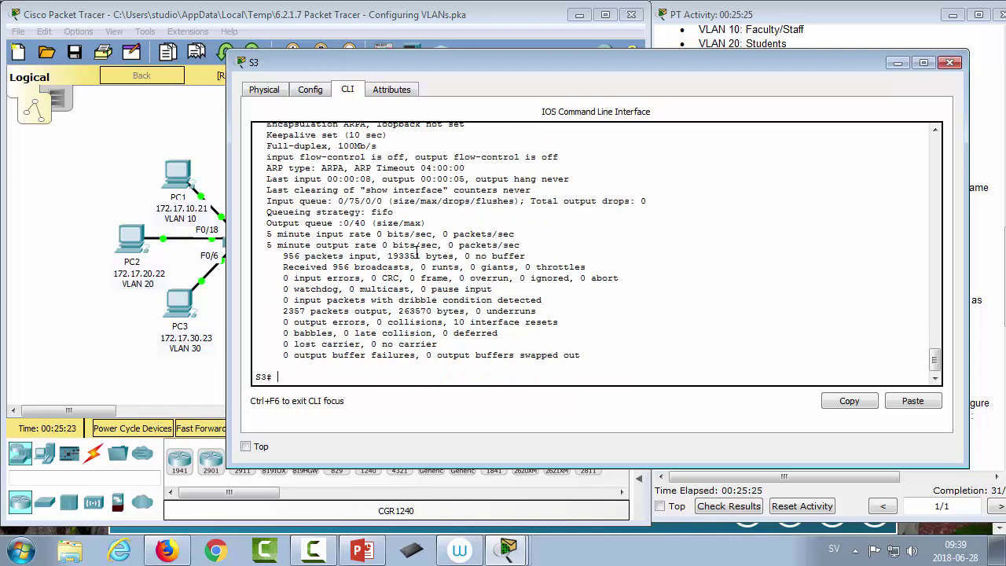
Try to look up show commands beginning with "sw" on S3 and clear the command line.
{"action": "type", "text": "show sw"}
{"action": "key", "text": "Tab"}
{"action": "key", "text": "Tab"}
{"action": "type", "text": "?"}
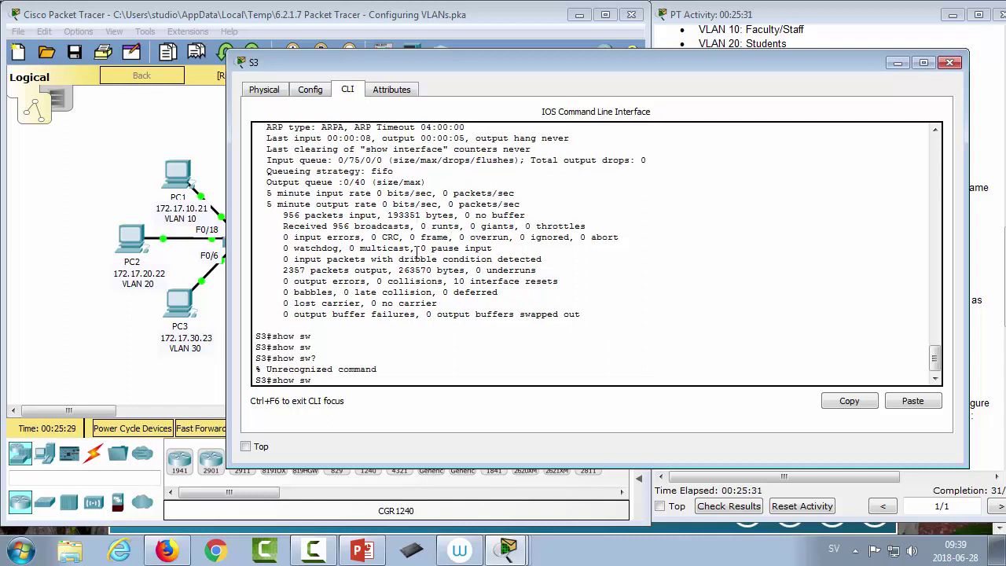
{"action": "key", "text": "BackSpace"}
{"action": "key", "text": "BackSpace"}
{"action": "key", "text": "BackSpace"}
{"action": "key", "text": "BackSpace"}
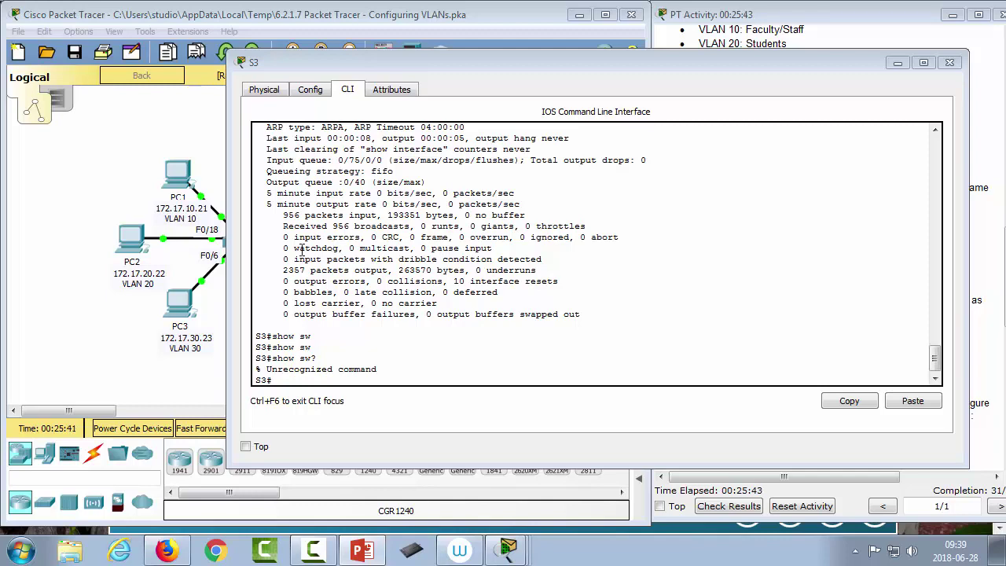
Review S3's FastEthernet 0/18 output, close S3's window, and read the Part 3 instructions on access and voice VLAN assignment.
{"action": "scroll", "coordinate": [438, 353], "scroll_direction": "up", "scroll_amount": 10}
{"action": "scroll", "coordinate": [437, 349], "scroll_direction": "down", "scroll_amount": 7}
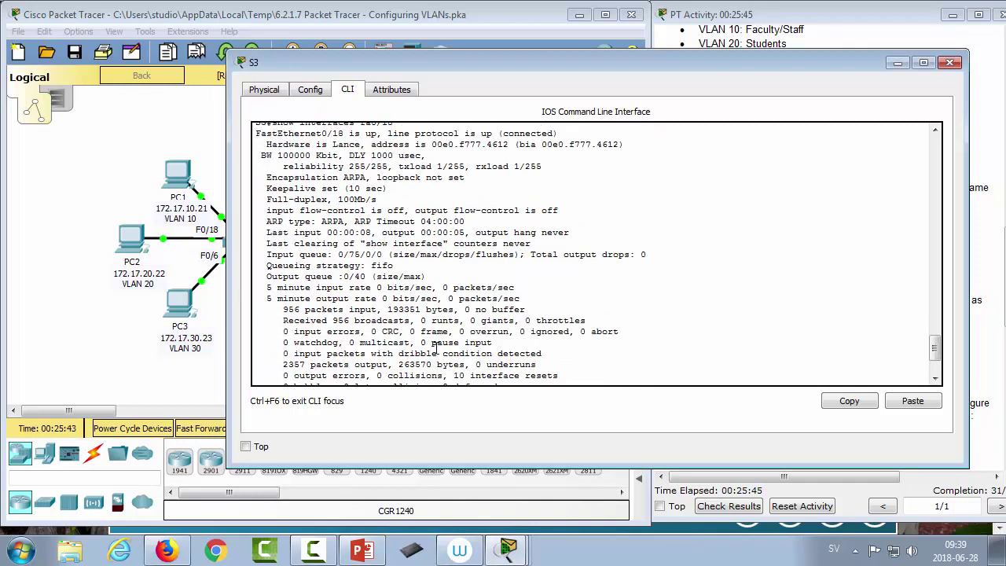
{"action": "scroll", "coordinate": [437, 349], "scroll_direction": "down", "scroll_amount": 5}
{"action": "left_click", "coordinate": [949, 62]}
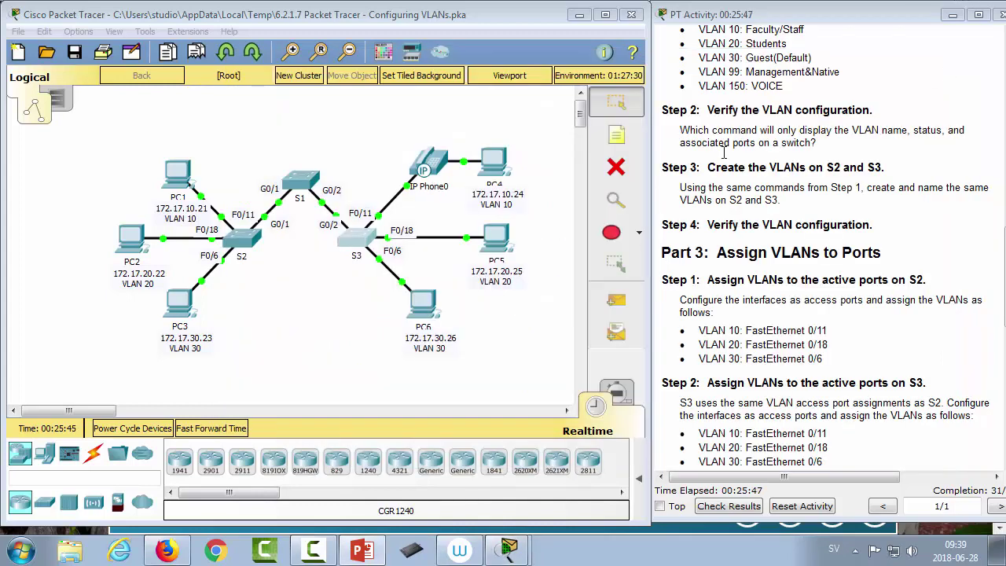
{"action": "scroll", "coordinate": [833, 375], "scroll_direction": "down", "scroll_amount": 6}
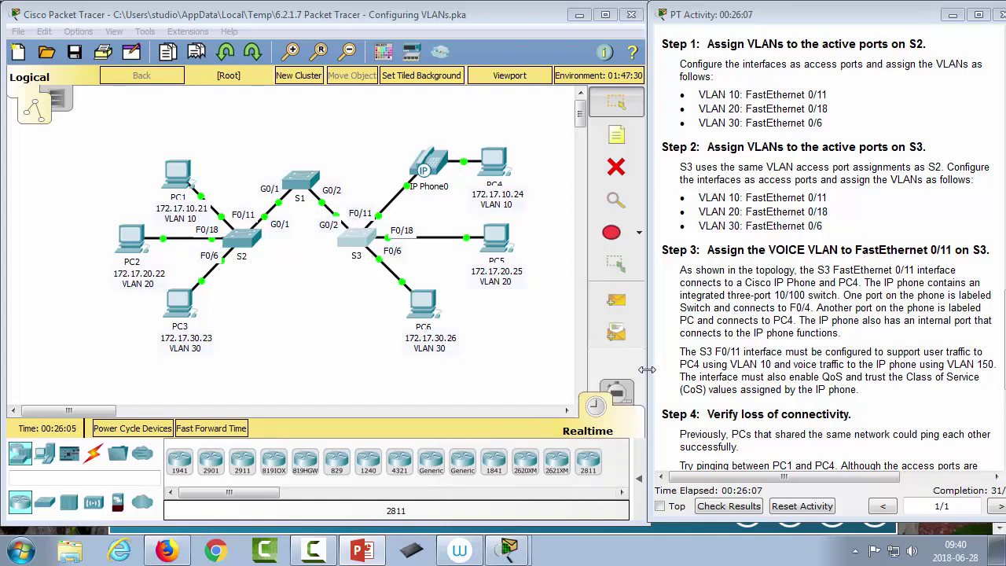
Test connectivity by sending simple PDUs from PC6 to PC3 twice, with the PDU list shown.
{"action": "left_click", "coordinate": [616, 301]}
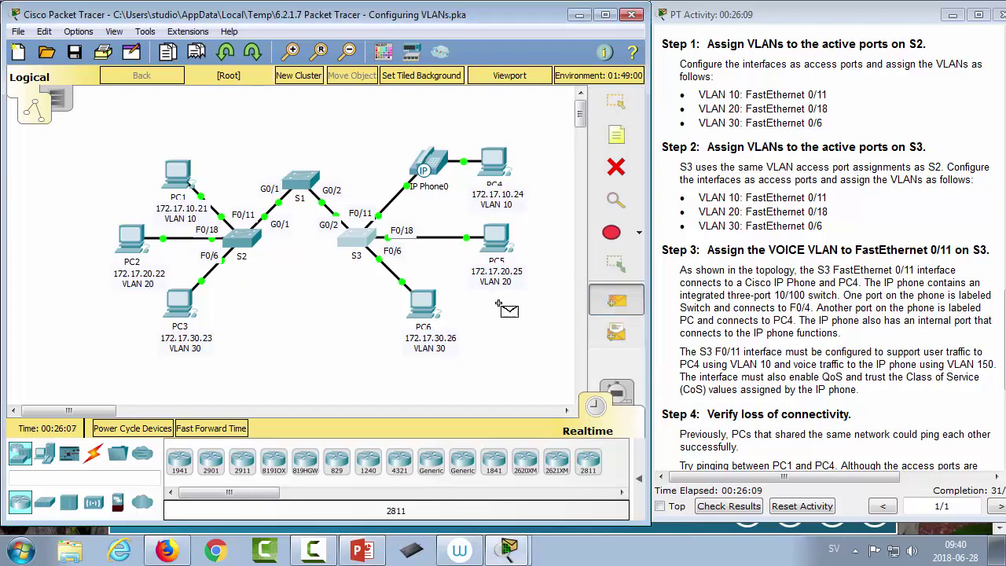
{"action": "left_click", "coordinate": [424, 305]}
{"action": "left_click", "coordinate": [180, 305]}
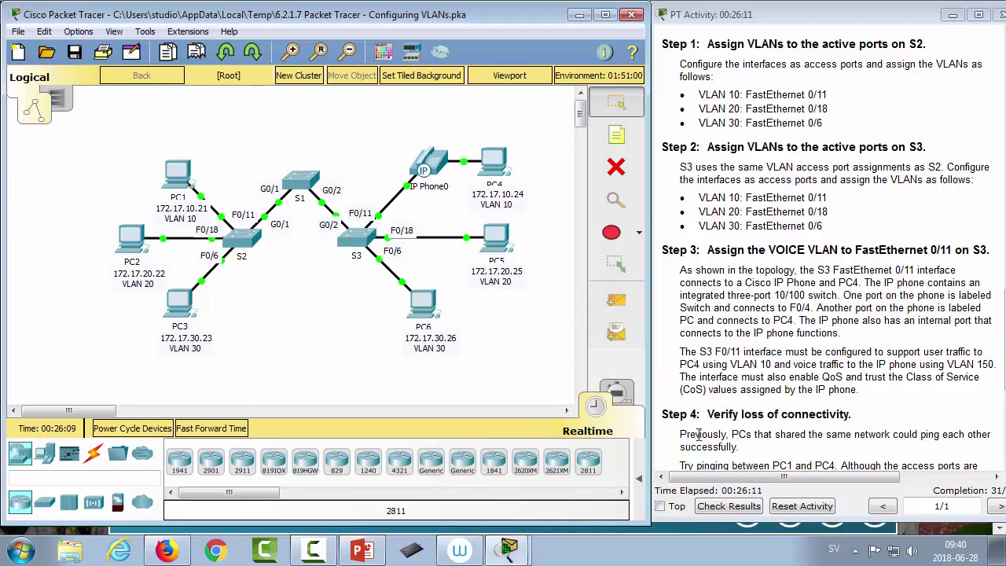
{"action": "left_click", "coordinate": [626, 393]}
{"action": "left_click", "coordinate": [594, 407]}
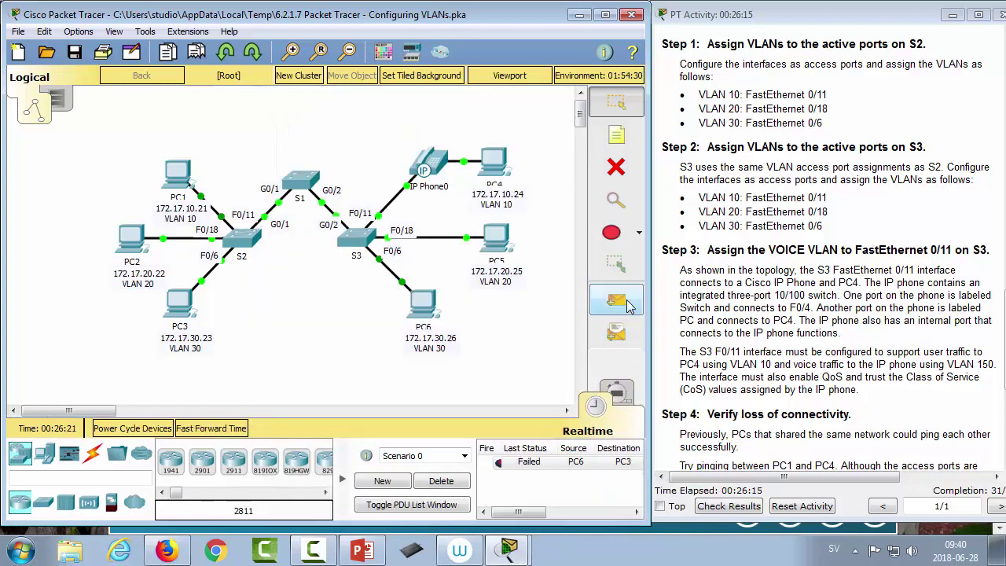
{"action": "left_click", "coordinate": [616, 301]}
{"action": "left_click", "coordinate": [425, 306]}
{"action": "left_click", "coordinate": [183, 305]}
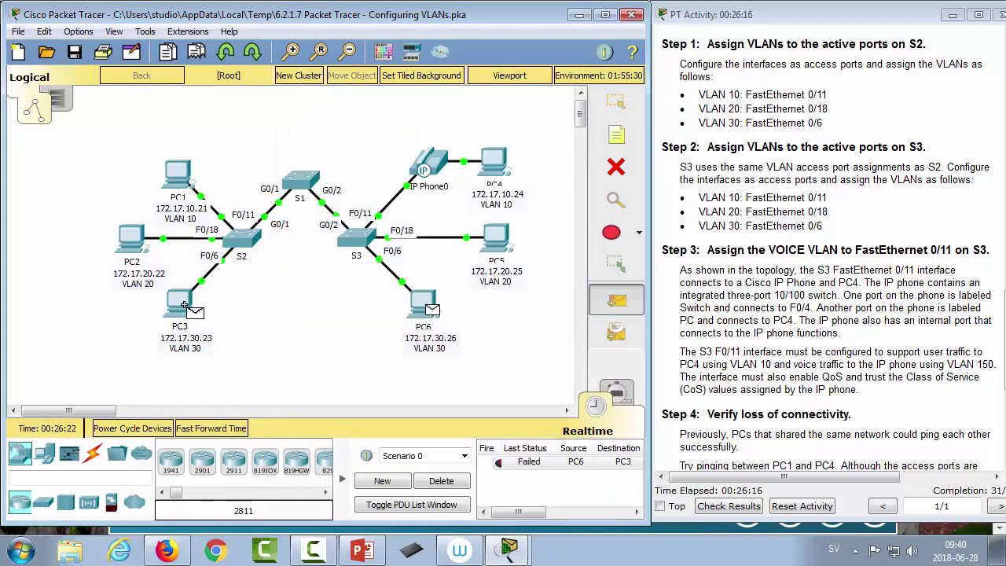
Delete the scenario's PDUs and read the Step 4 instructions on verifying loss of connectivity.
{"action": "left_click", "coordinate": [462, 484]}
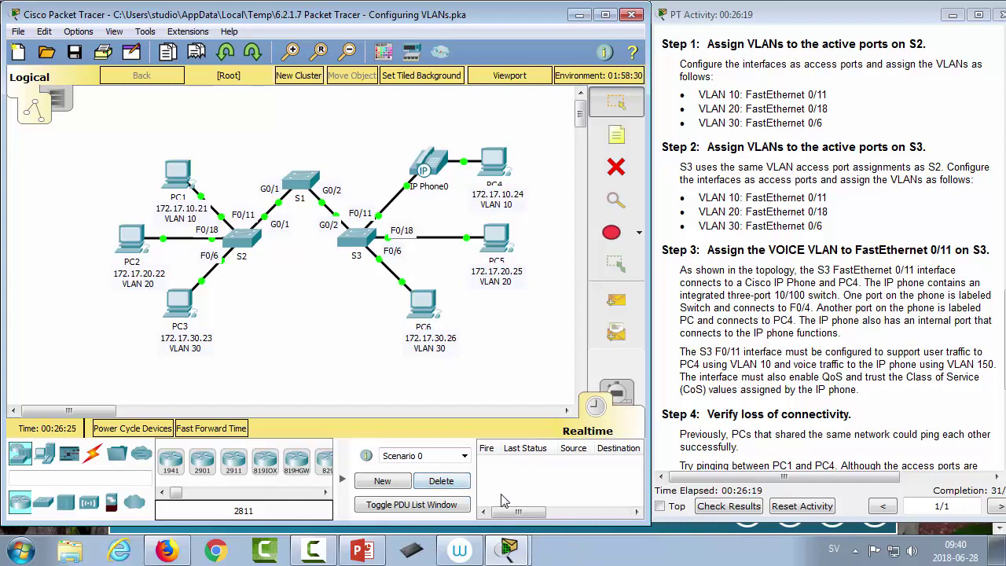
{"action": "left_click", "coordinate": [843, 355]}
{"action": "scroll", "coordinate": [843, 355], "scroll_direction": "down", "scroll_amount": 6}
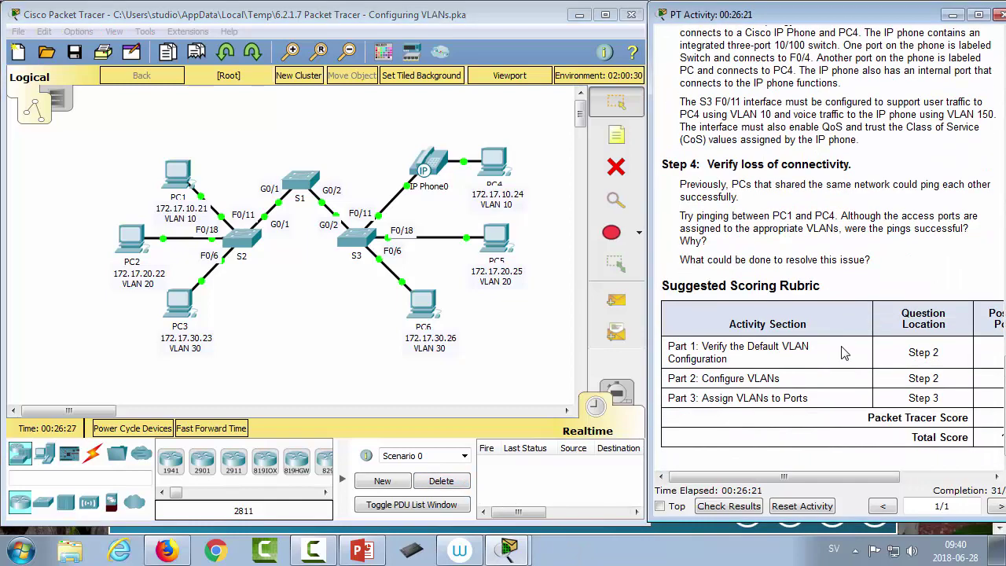
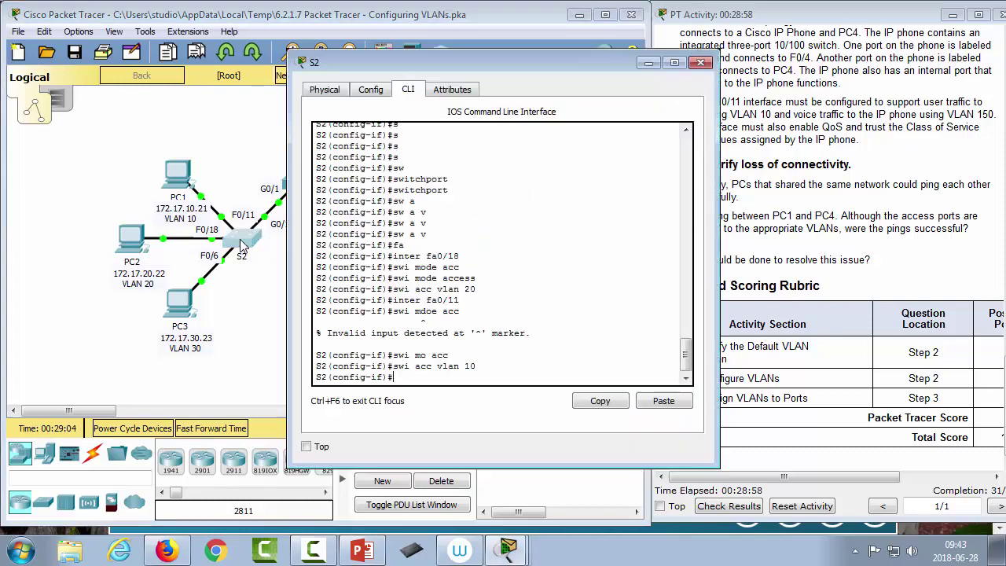
Set S2's GigabitEthernet 0/1 interface to trunk mode.
{"action": "left_click_drag", "start_coordinate": [374, 79], "coordinate": [588, 78]}
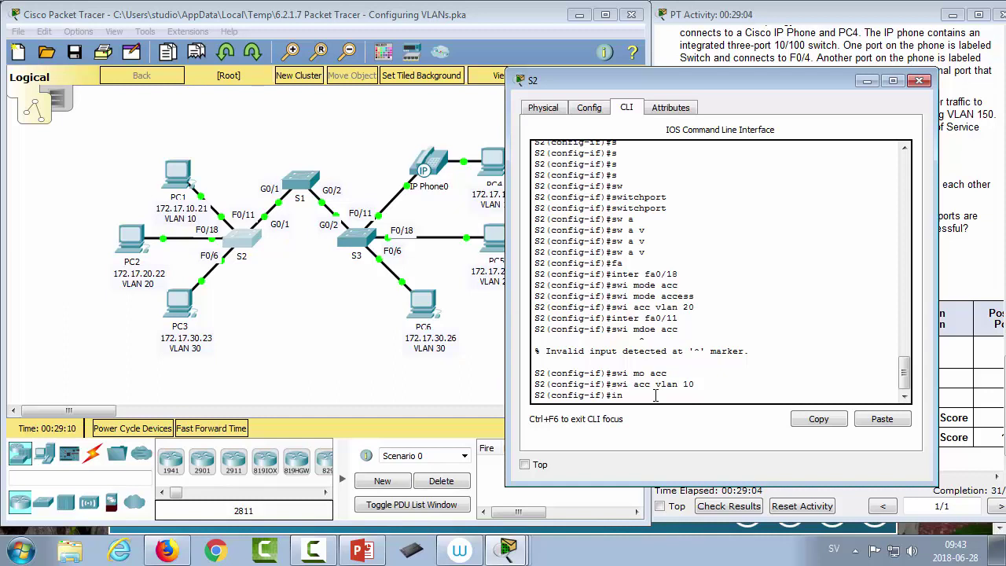
{"action": "type", "text": "ter"}
{"action": "key", "text": "Tab"}
{"action": "type", "text": "gig"}
{"action": "key", "text": "Tab"}
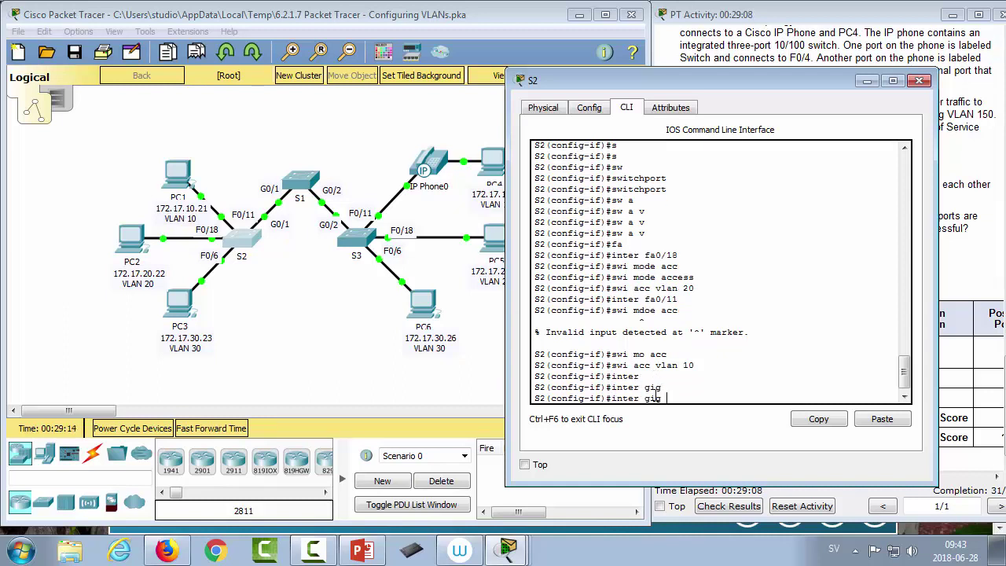
{"action": "type", "text": "0/1"}
{"action": "key", "text": "Return"}
{"action": "type", "text": "swi mode trunk"}
{"action": "key", "text": "Return"}
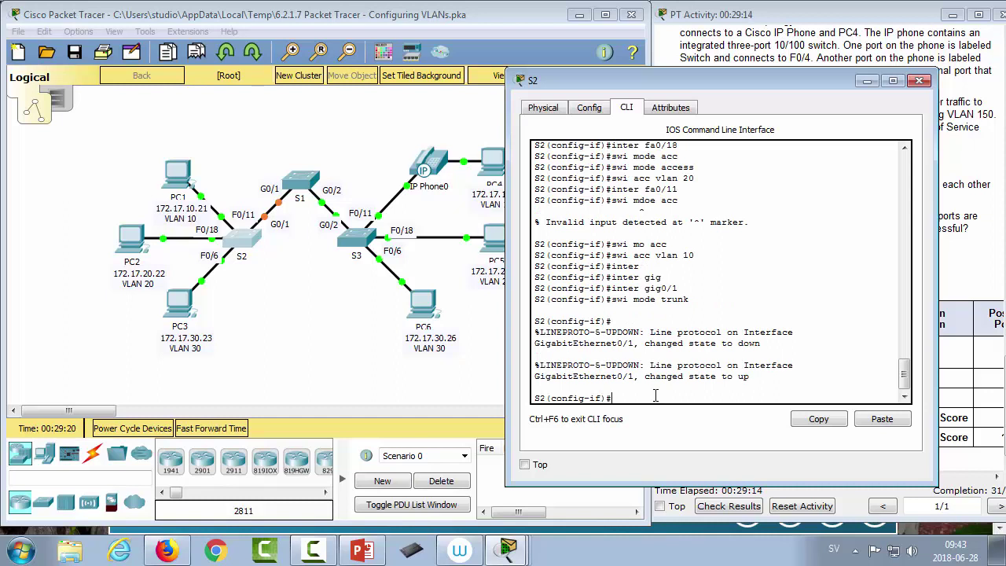
Set the native VLAN on S2's GigabitEthernet 0/1 trunk to 99.
{"action": "type", "text": "swi trunk nativ"}
{"action": "key", "text": "Tab"}
{"action": "type", "text": "vlan 99"}
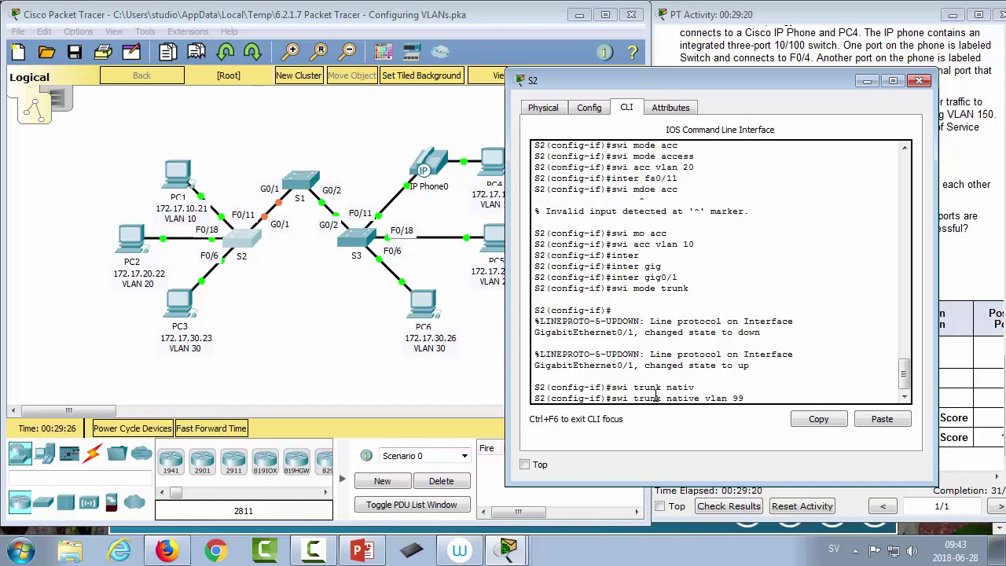
{"action": "key", "text": "Return"}
Allow VLANs 10,20,30,99,150 on S2's GigabitEthernet 0/1 trunk and close S2's window.
{"action": "type", "text": "swi mode"}
{"action": "key", "text": "BackSpace"}
{"action": "key", "text": "BackSpace"}
{"action": "key", "text": "BackSpace"}
{"action": "key", "text": "BackSpace"}
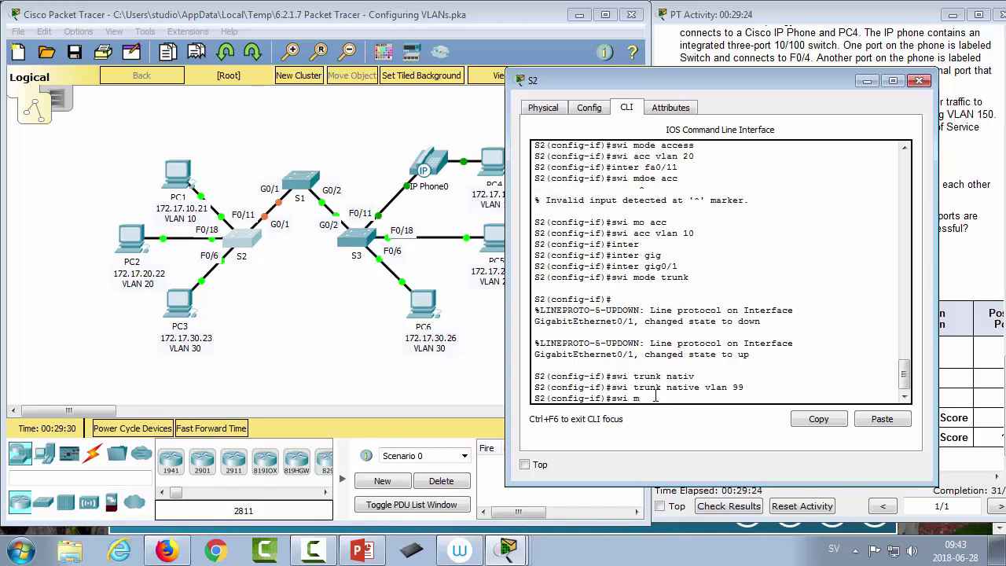
{"action": "type", "text": "trunk all"}
{"action": "key", "text": "Tab"}
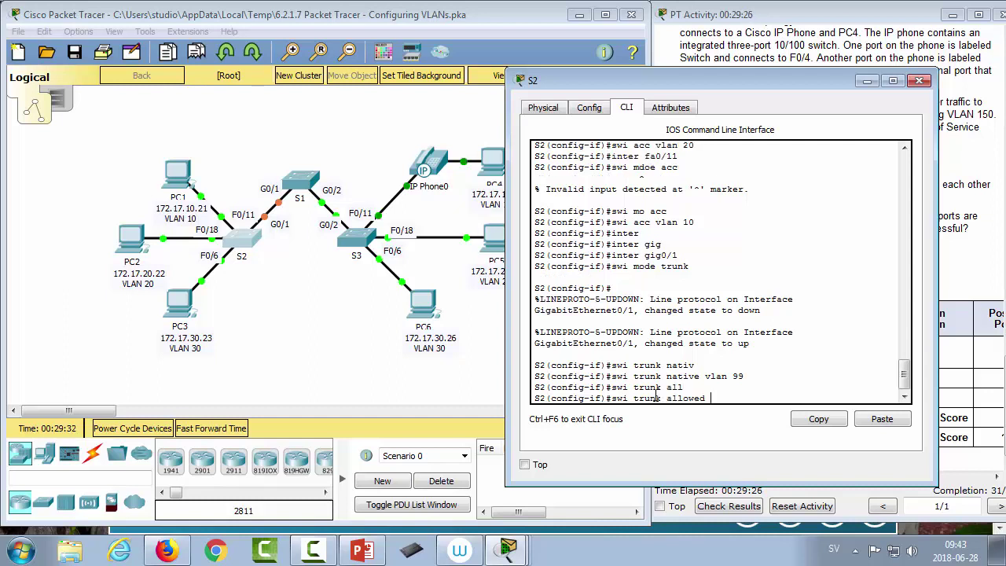
{"action": "type", "text": "vlan 10,20,30,99,150"}
{"action": "key", "text": "Return"}
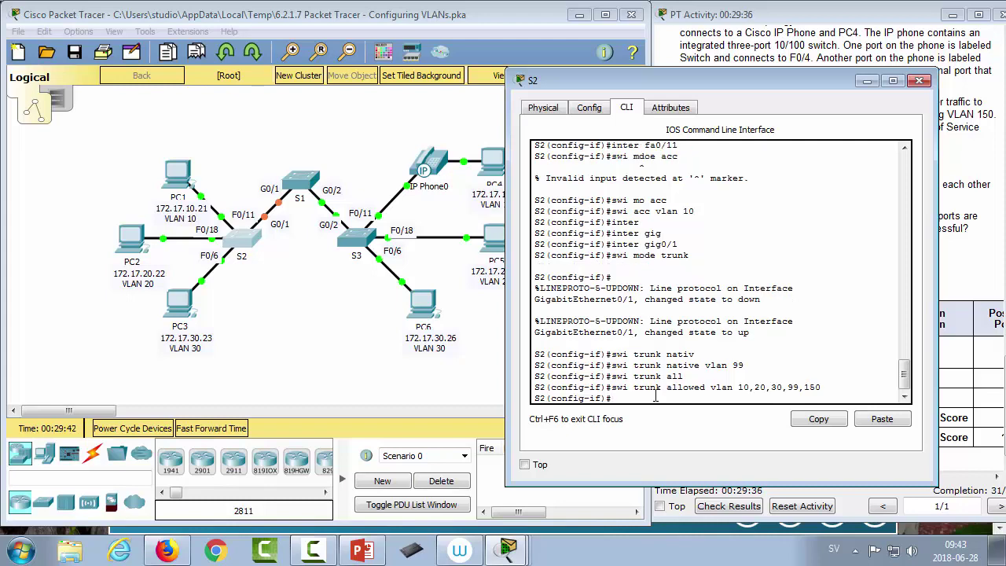
{"action": "left_click", "coordinate": [919, 80]}
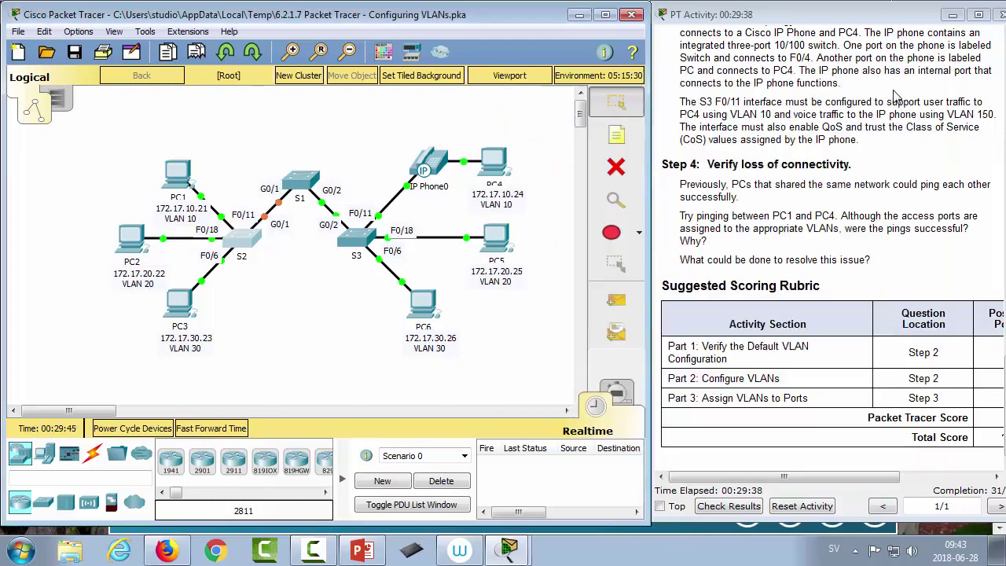
Open S1's command line and enter global configuration mode through privileged mode.
{"action": "left_click", "coordinate": [291, 188]}
{"action": "left_click_drag", "start_coordinate": [410, 65], "coordinate": [529, 48]}
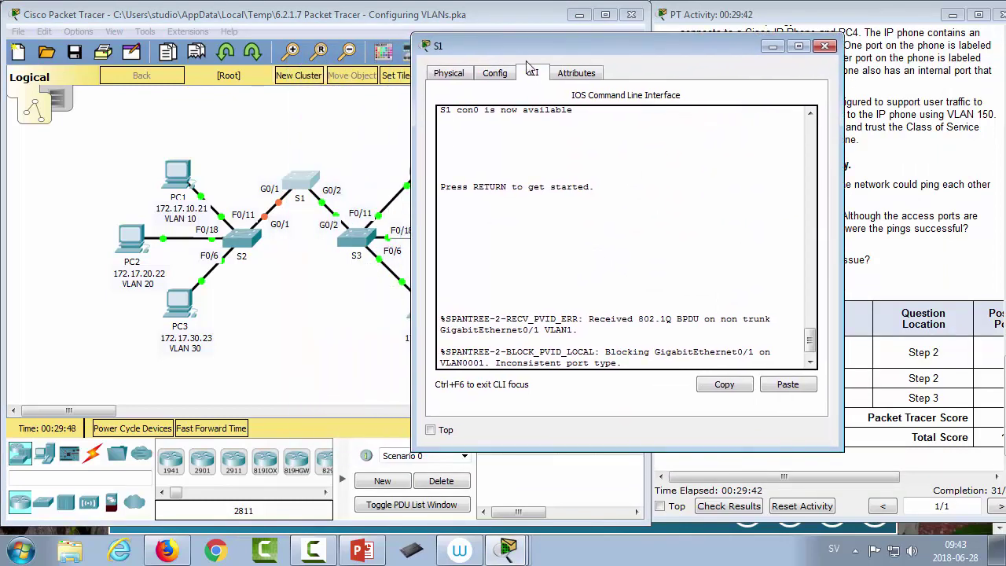
{"action": "key", "text": "Return"}
{"action": "type", "text": "ena"}
{"action": "key", "text": "Return"}
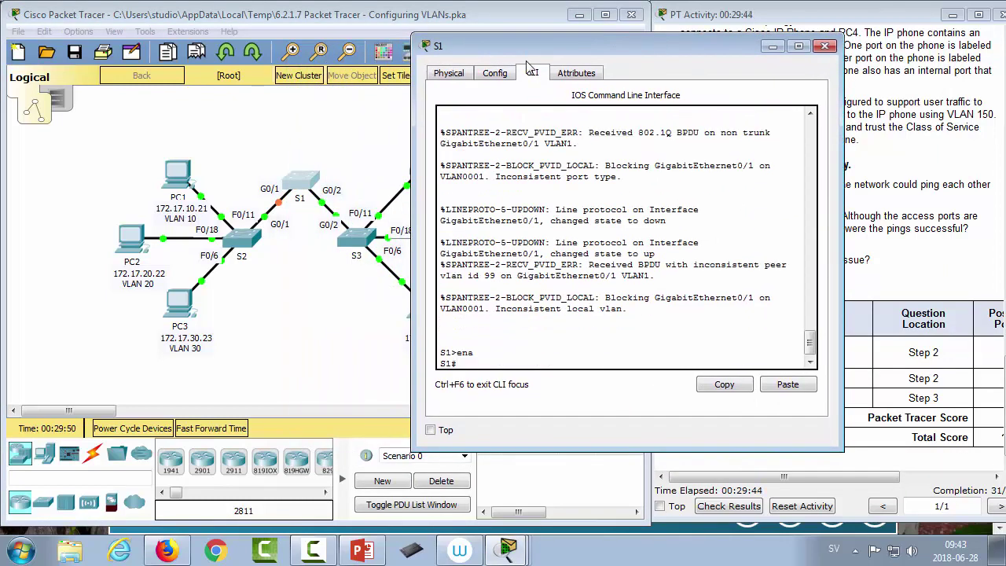
{"action": "type", "text": "conf t"}
{"action": "key", "text": "Return"}
Set S1's GigabitEthernet 0/1 interface to trunk mode.
{"action": "type", "text": "inter gig0/"}
{"action": "type", "text": "0"}
{"action": "key", "text": "Return"}
{"action": "type", "text": "s"}
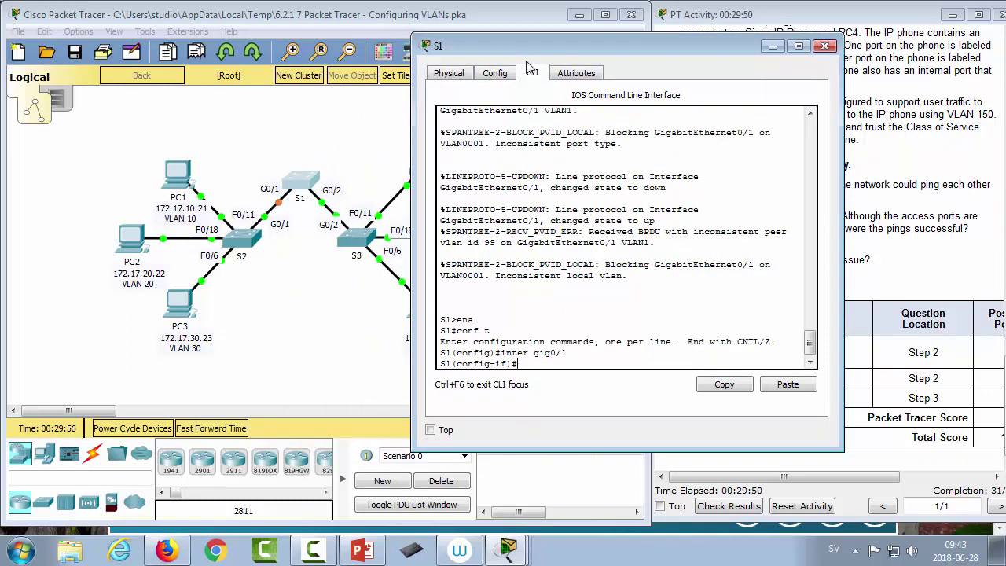
{"action": "type", "text": "wi mode trunk"}
{"action": "key", "text": "Return"}
Set the native VLAN on S1's GigabitEthernet 0/1 trunk to 99.
{"action": "type", "text": "swi trunk"}
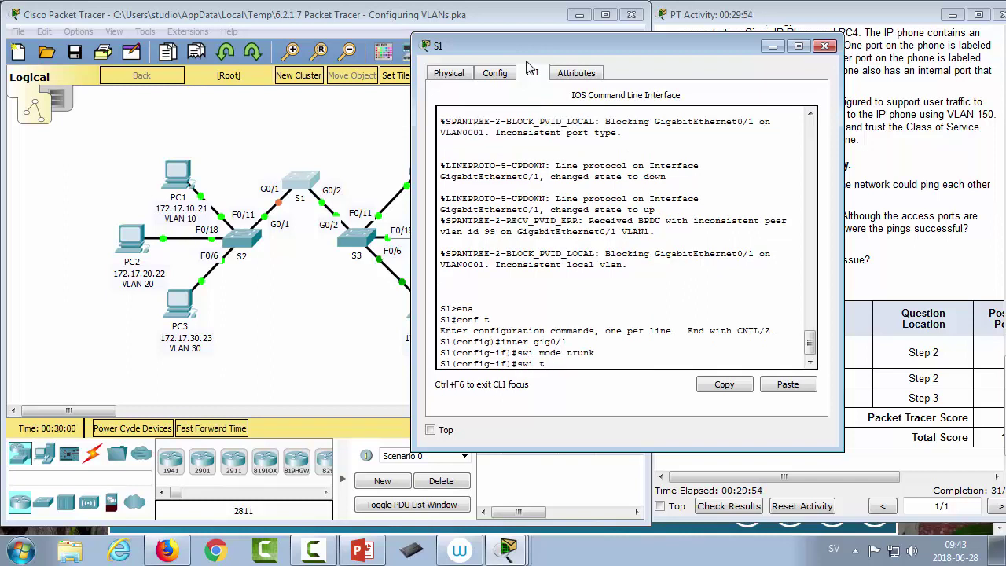
{"action": "type", "text": " na"}
{"action": "key", "text": "BackSpace"}
{"action": "type", "text": "na"}
{"action": "key", "text": "Tab"}
{"action": "type", "text": "vlan 99"}
{"action": "key", "text": "Return"}
Allow VLANs 10,20,30,99,150 on S1's GigabitEthernet 0/1 trunk.
{"action": "type", "text": "swi trunk "}
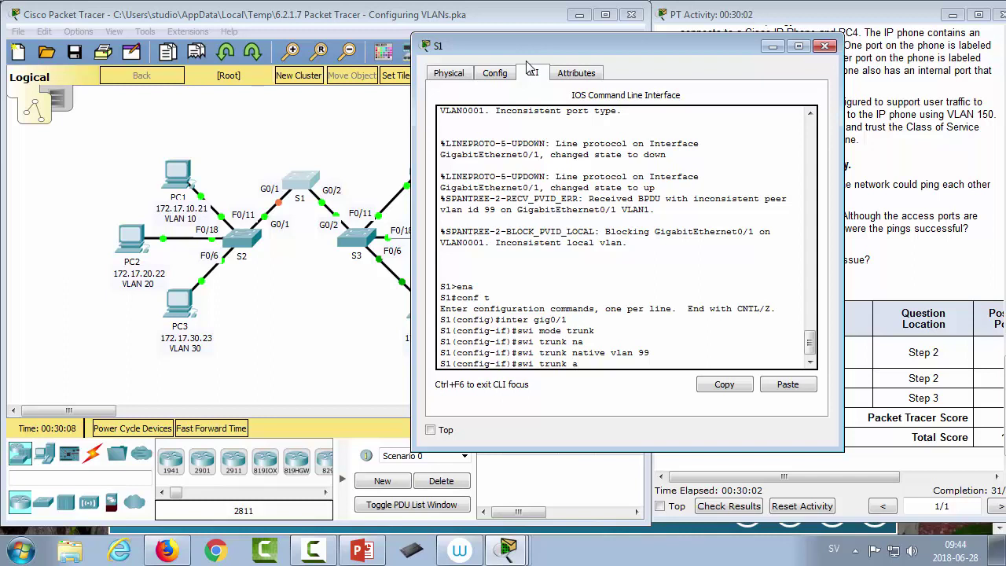
{"action": "type", "text": "all"}
{"action": "key", "text": "Tab"}
{"action": "type", "text": "vlan 1"}
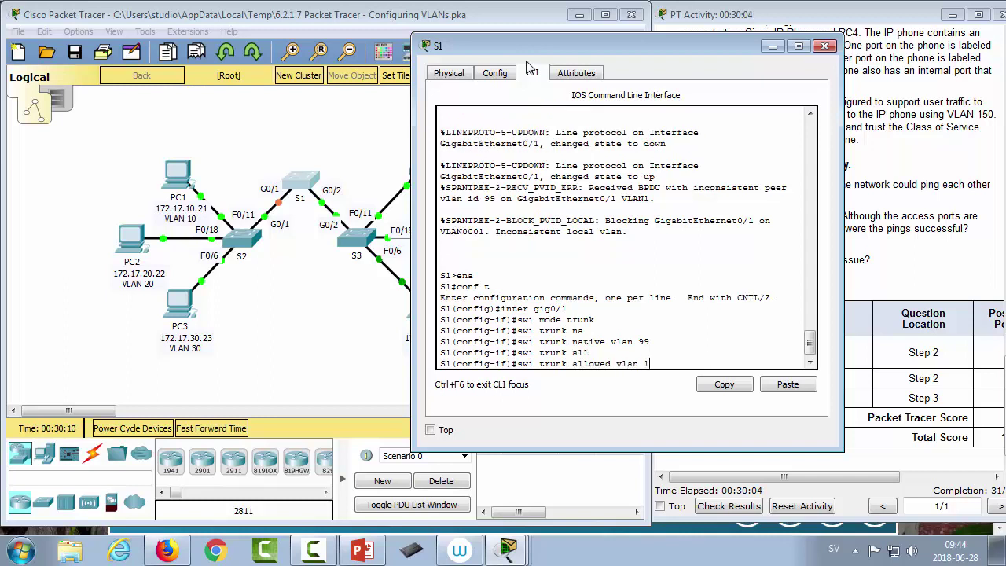
{"action": "type", "text": "0,20,30,99,150"}
{"action": "key", "text": "Return"}
{"action": "key", "text": "Return"}
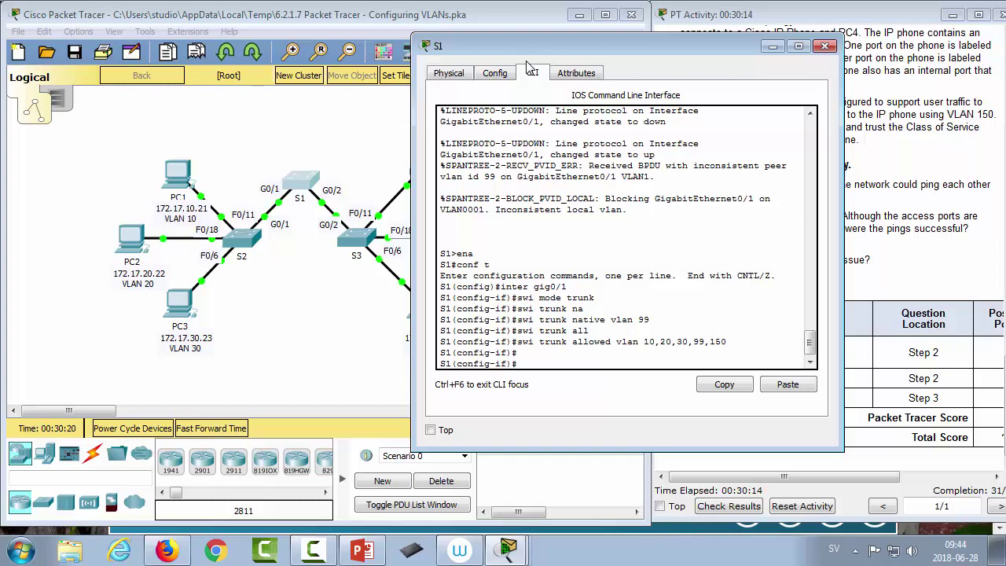
Show S1's interface trunk information, check the native and allowed VLANs for GigabitEthernet 0/1, and close S1's window.
{"action": "type", "text": "do show interface trunk"}
{"action": "key", "text": "Return"}
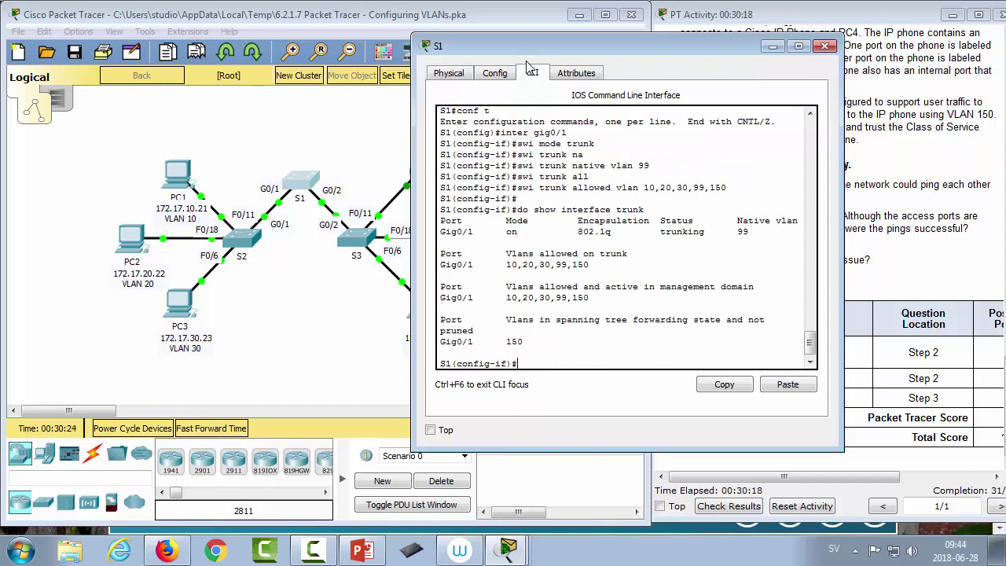
{"action": "left_click_drag", "start_coordinate": [412, 201], "coordinate": [124, 199]}
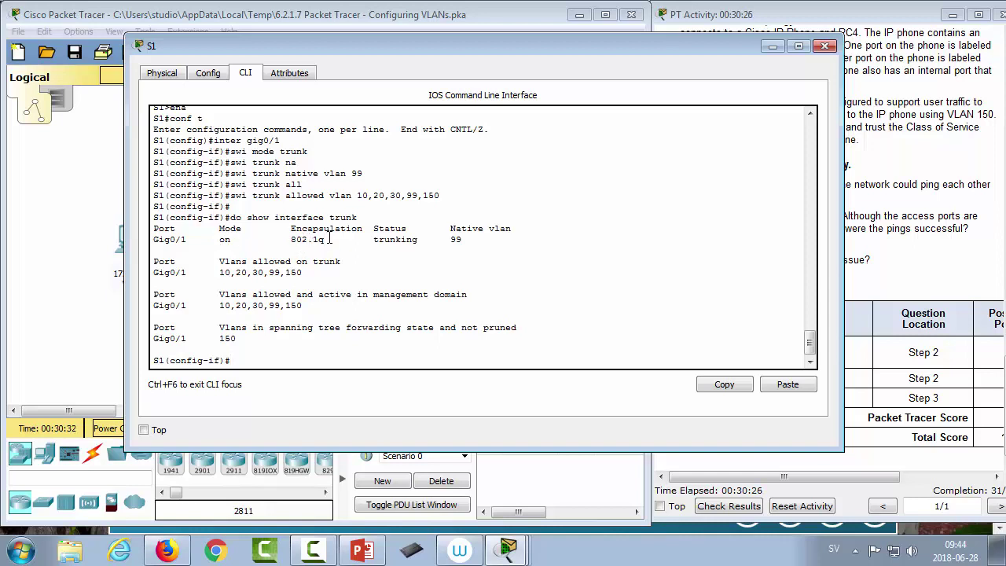
{"action": "mouse_move", "coordinate": [457, 243]}
{"action": "left_mouse_down"}
{"action": "mouse_move", "coordinate": [489, 240]}
{"action": "mouse_move", "coordinate": [474, 239]}
{"action": "left_mouse_up"}
{"action": "left_click_drag", "start_coordinate": [303, 273], "coordinate": [224, 272]}
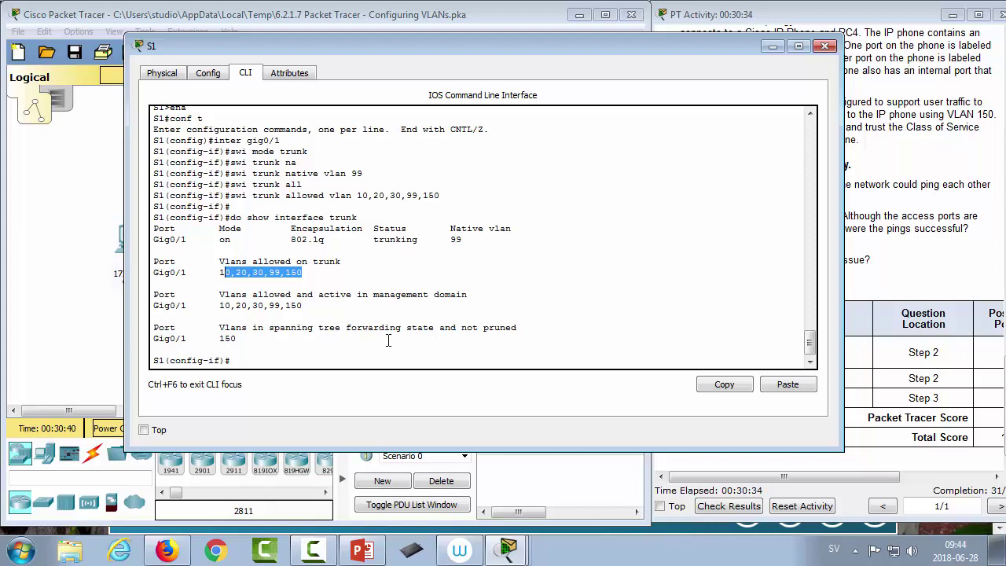
{"action": "left_click", "coordinate": [825, 48]}
Open S3's command line and place it aside, and enter GigabitEthernet 0/2 interface configuration on S1.
{"action": "left_click", "coordinate": [363, 244]}
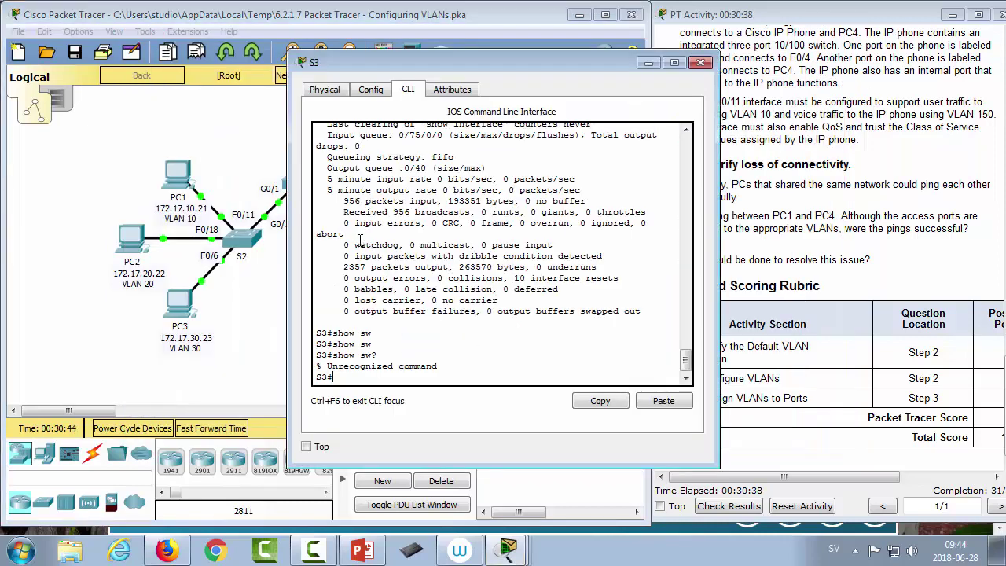
{"action": "left_click_drag", "start_coordinate": [491, 55], "coordinate": [655, 66]}
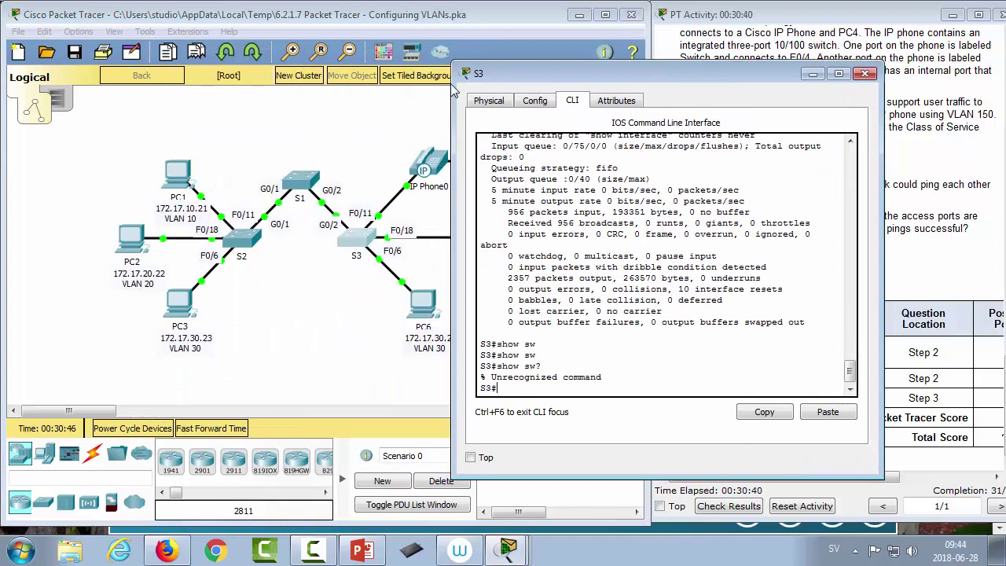
{"action": "left_click", "coordinate": [305, 184]}
{"action": "key", "text": "Up"}
{"action": "key", "text": "Up"}
{"action": "key", "text": "Up"}
{"action": "key", "text": "Up"}
{"action": "key", "text": "Up"}
{"action": "key", "text": "Up"}
{"action": "key", "text": "Up"}
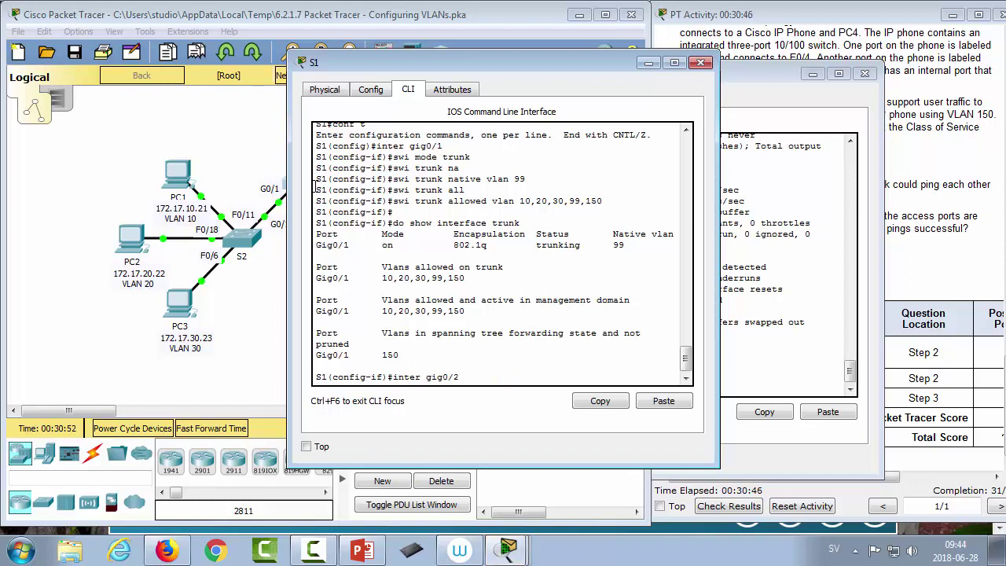
{"action": "key", "text": "Return"}
Set S1's GigabitEthernet 0/2 interface to trunk mode.
{"action": "type", "text": "swi more trunk"}
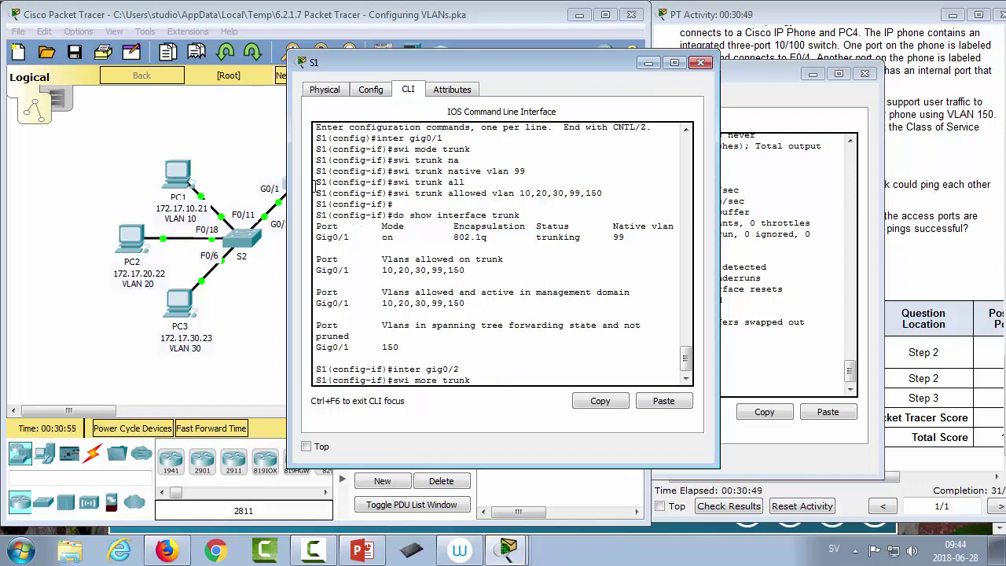
{"action": "key", "text": "Return"}
{"action": "key", "text": "Up"}
{"action": "key", "text": "Left"}
{"action": "key", "text": "Left"}
{"action": "key", "text": "Left"}
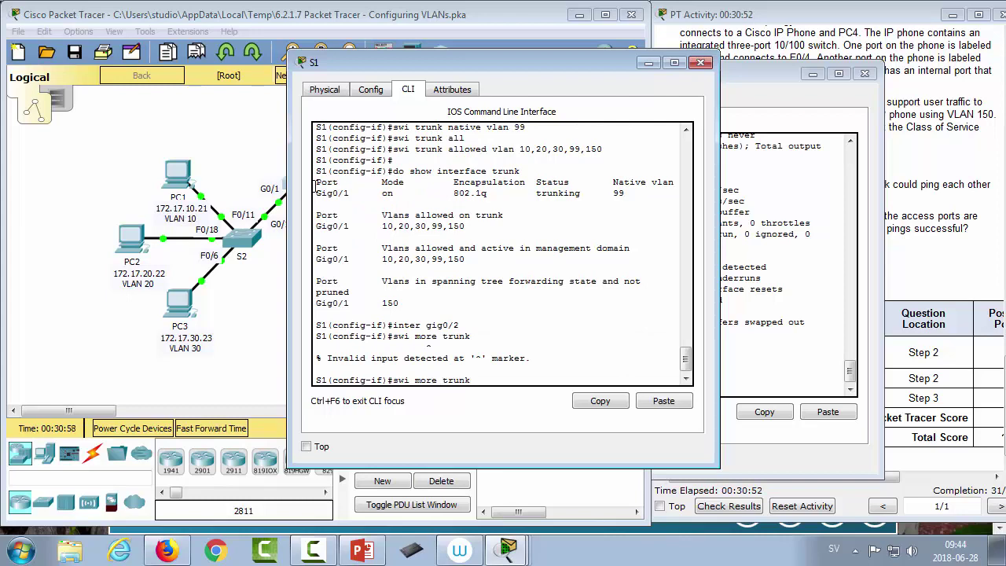
{"action": "key", "text": "BackSpace"}
{"action": "type", "text": "d"}
{"action": "key", "text": "Return"}
Allow VLANs 10,20,30,99,150 on S1's GigabitEthernet 0/2 trunk.
{"action": "key", "text": "Up"}
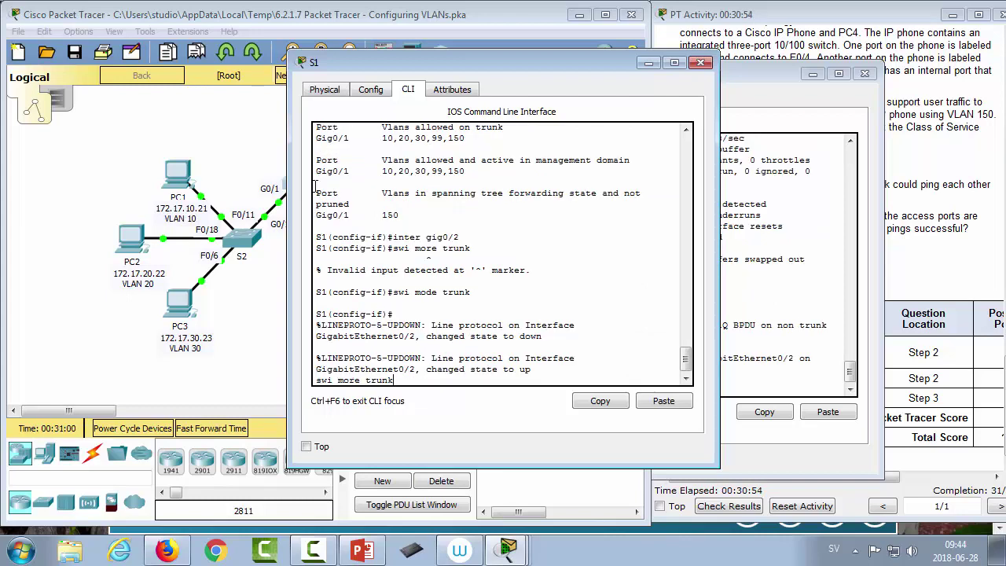
{"action": "key", "text": "BackSpace"}
{"action": "key", "text": "BackSpace"}
{"action": "key", "text": "BackSpace"}
{"action": "key", "text": "BackSpace"}
{"action": "key", "text": "BackSpace"}
{"action": "key", "text": "BackSpace"}
{"action": "key", "text": "BackSpace"}
{"action": "key", "text": "BackSpace"}
{"action": "key", "text": "BackSpace"}
{"action": "key", "text": "BackSpace"}
{"action": "key", "text": "BackSpace"}
{"action": "key", "text": "BackSpace"}
{"action": "type", "text": "swi trunk allowed vlan 10,20,30,99,150"}
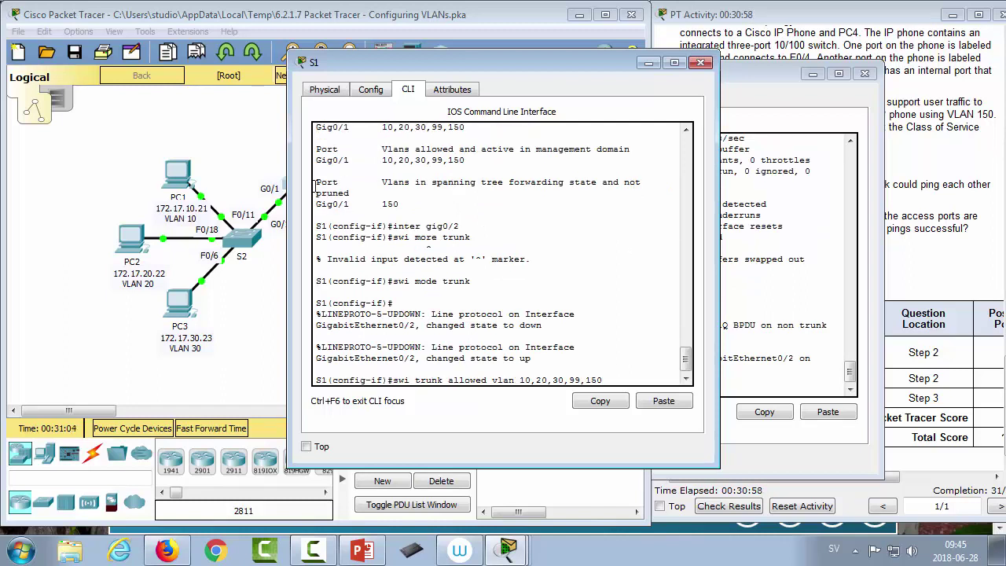
{"action": "key", "text": "Return"}
Set the native VLAN on S1's GigabitEthernet 0/2 trunk to 99 and close S1's window.
{"action": "type", "text": "do show interface trunk"}
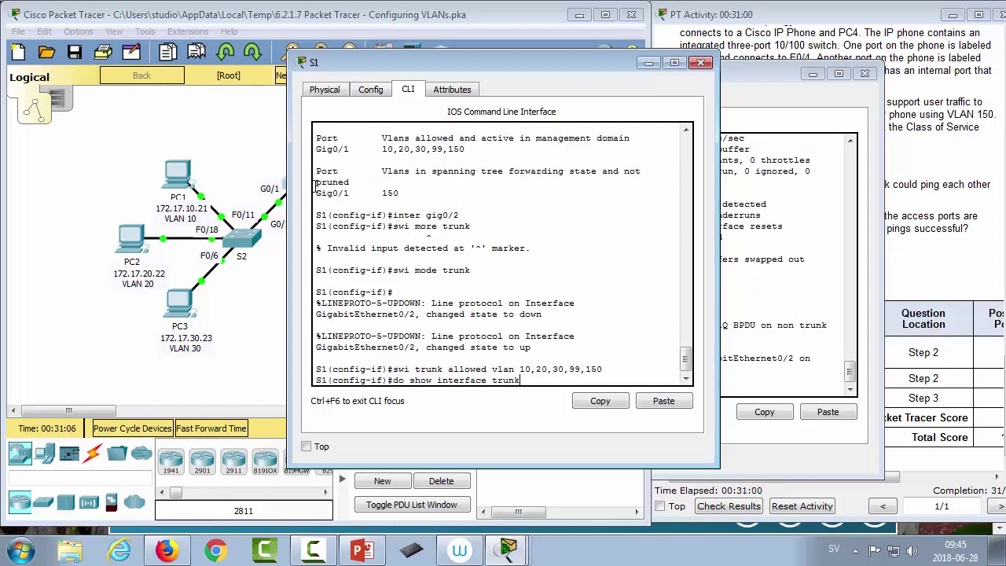
{"action": "key", "text": "BackSpace"}
{"action": "key", "text": "BackSpace"}
{"action": "key", "text": "BackSpace"}
{"action": "key", "text": "BackSpace"}
{"action": "key", "text": "BackSpace"}
{"action": "key", "text": "BackSpace"}
{"action": "key", "text": "BackSpace"}
{"action": "key", "text": "BackSpace"}
{"action": "key", "text": "BackSpace"}
{"action": "key", "text": "BackSpace"}
{"action": "key", "text": "BackSpace"}
{"action": "key", "text": "BackSpace"}
{"action": "key", "text": "BackSpace"}
{"action": "key", "text": "BackSpace"}
{"action": "key", "text": "BackSpace"}
{"action": "key", "text": "BackSpace"}
{"action": "key", "text": "BackSpace"}
{"action": "key", "text": "BackSpace"}
{"action": "key", "text": "BackSpace"}
{"action": "key", "text": "BackSpace"}
{"action": "type", "text": "swi trunk native vlan 99"}
{"action": "key", "text": "Return"}
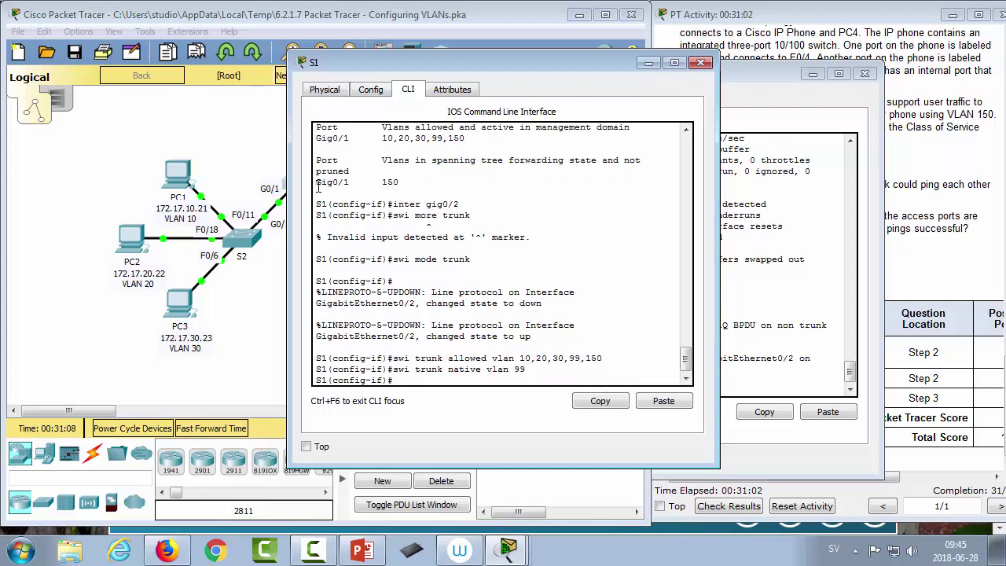
{"action": "left_click", "coordinate": [700, 63]}
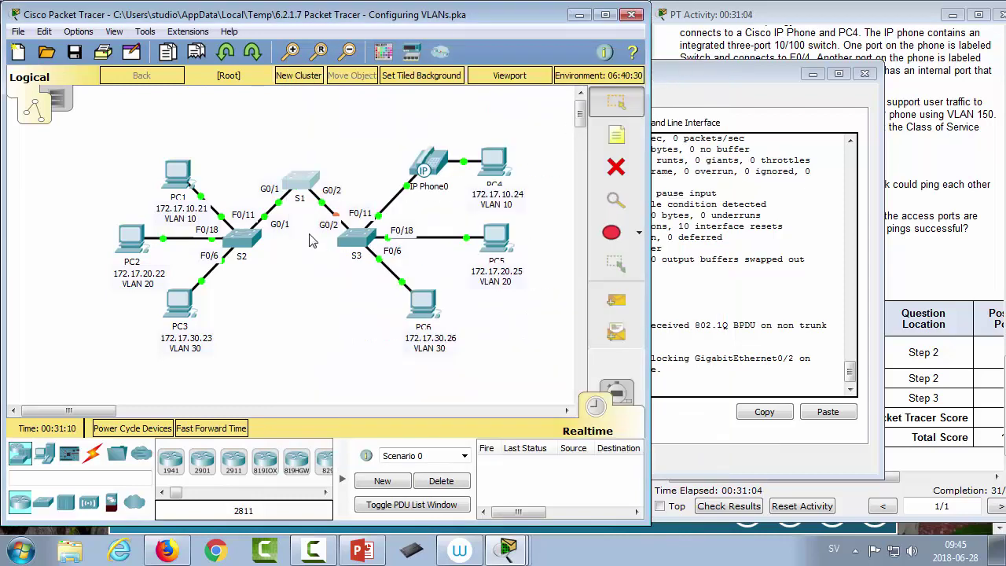
Enter global configuration mode on S3 and set its GigabitEthernet 0/2 interface to trunk mode.
{"action": "left_click", "coordinate": [693, 299]}
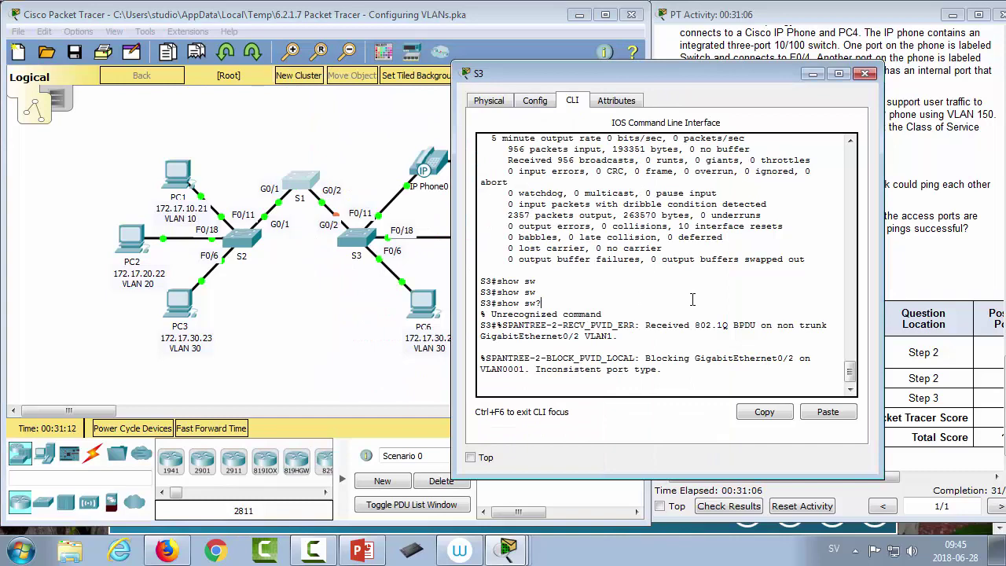
{"action": "key", "text": "Return"}
{"action": "type", "text": "conf"}
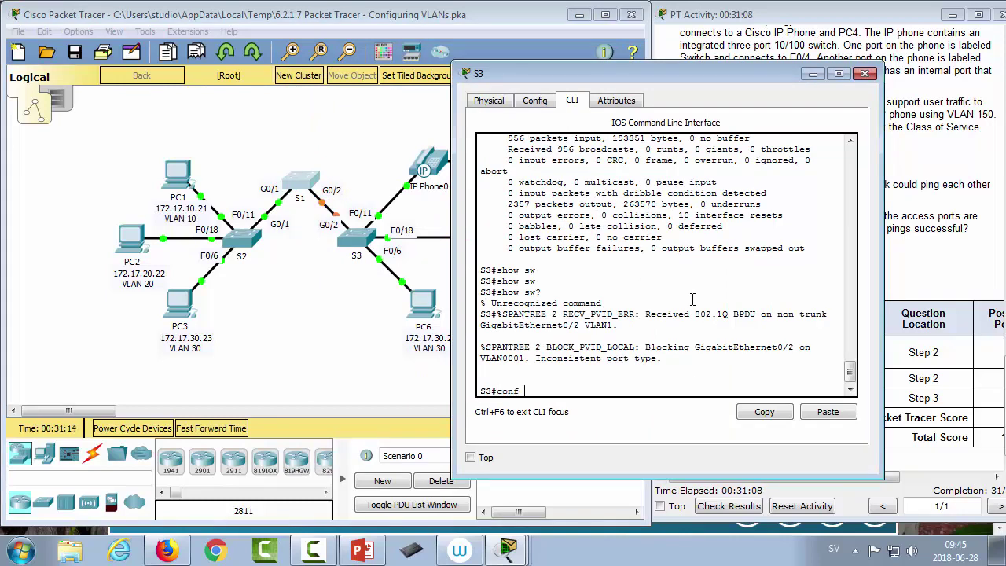
{"action": "type", "text": " t"}
{"action": "key", "text": "Return"}
{"action": "type", "text": "inter g0/2"}
{"action": "key", "text": "Return"}
{"action": "type", "text": "swi mode"}
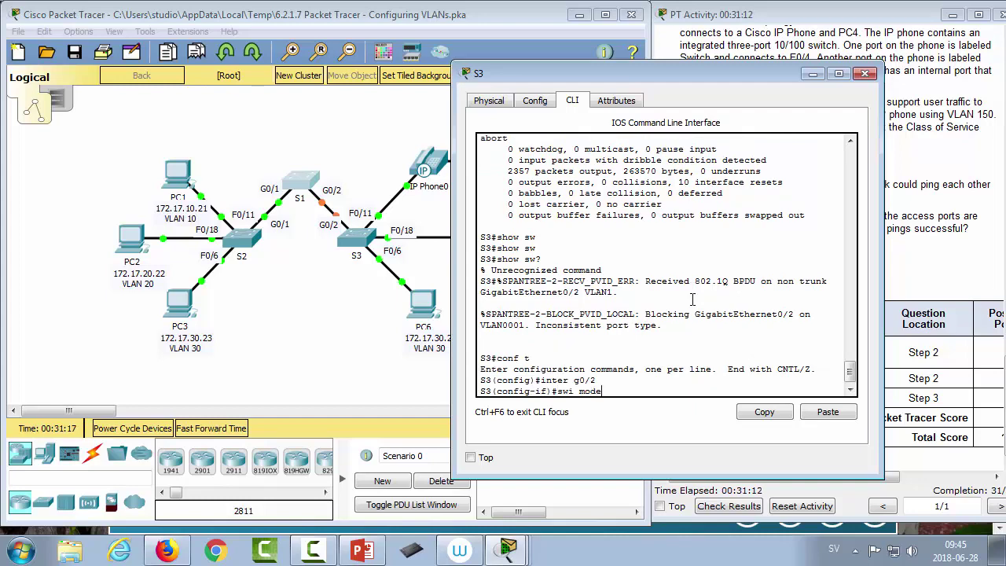
{"action": "type", "text": " trunk"}
{"action": "key", "text": "Return"}
Set the native VLAN on S3's GigabitEthernet 0/2 trunk to 99 and review the VLAN mismatch message.
{"action": "type", "text": "swi trunk"}
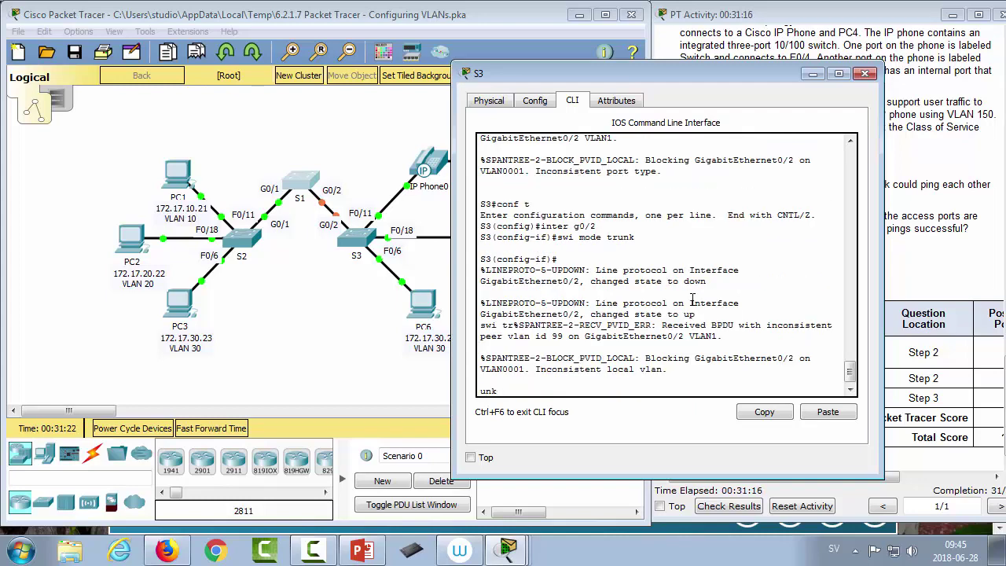
{"action": "type", "text": " na"}
{"action": "key", "text": "Tab"}
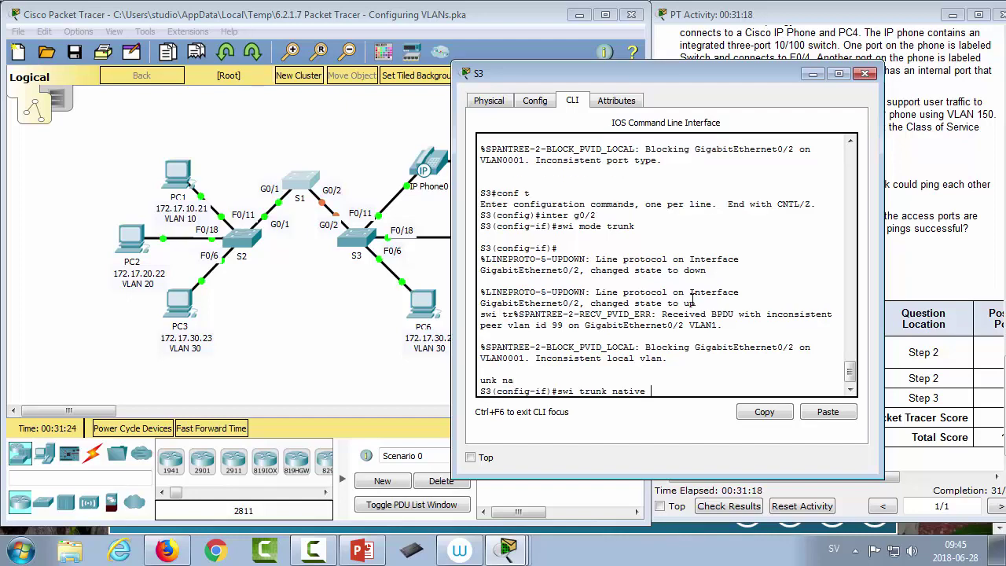
{"action": "type", "text": "vlan 99"}
{"action": "key", "text": "Return"}
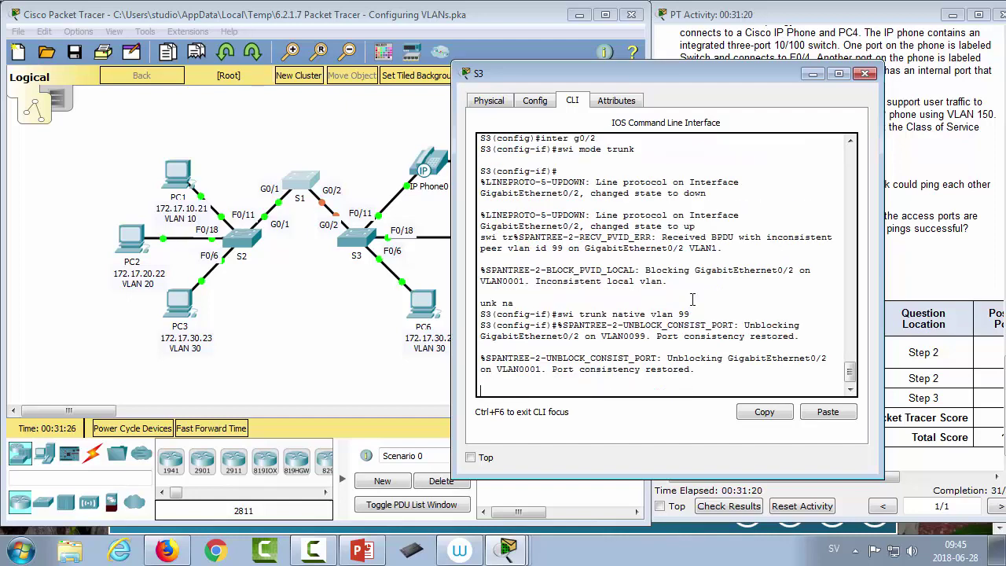
{"action": "key", "text": "Return"}
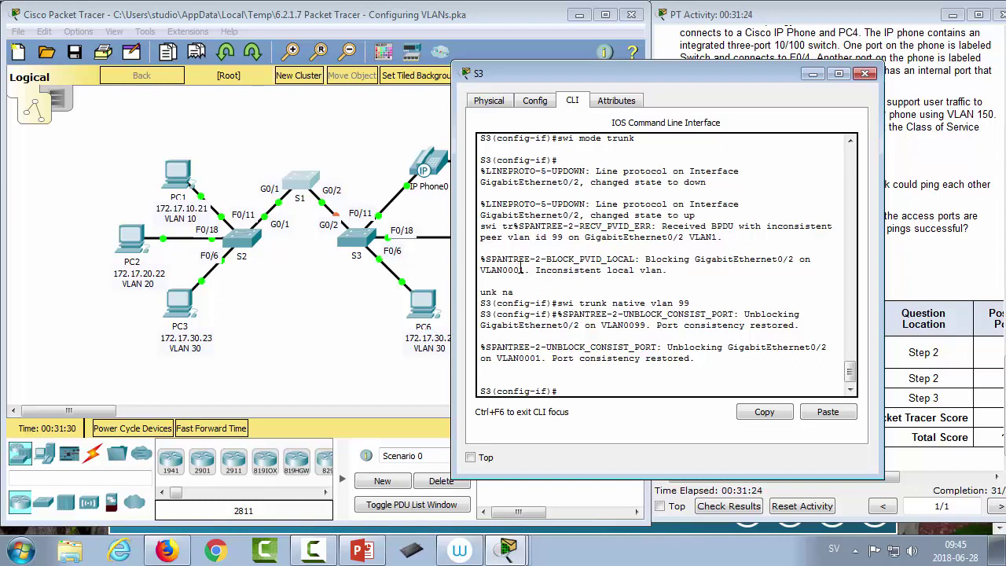
{"action": "left_click_drag", "start_coordinate": [472, 240], "coordinate": [588, 237]}
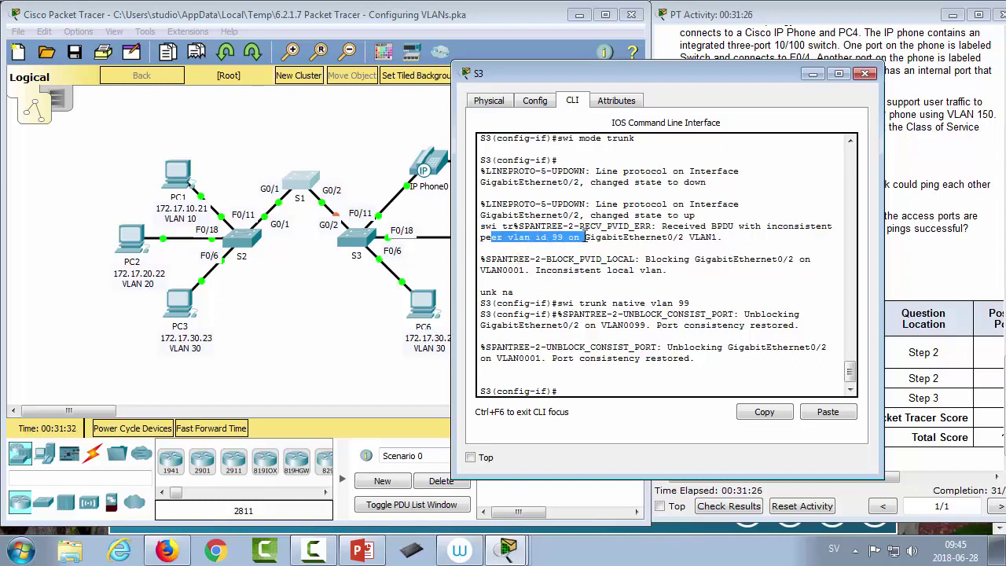
{"action": "left_click", "coordinate": [703, 271]}
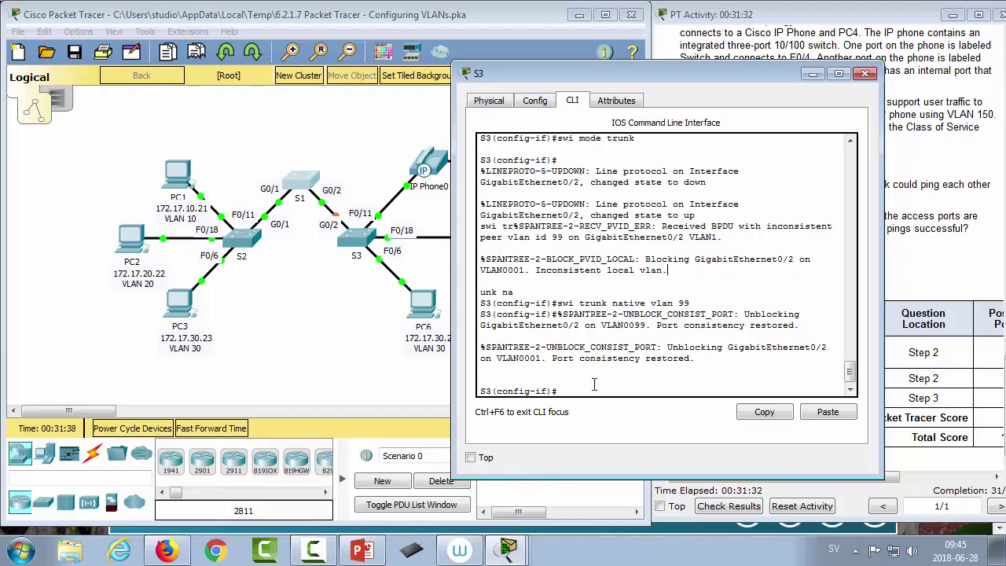
Allow VLANs 10,20,30,99,150 on S3's GigabitEthernet 0/2 trunk.
{"action": "type", "text": "swi trunk all"}
{"action": "key", "text": "Tab"}
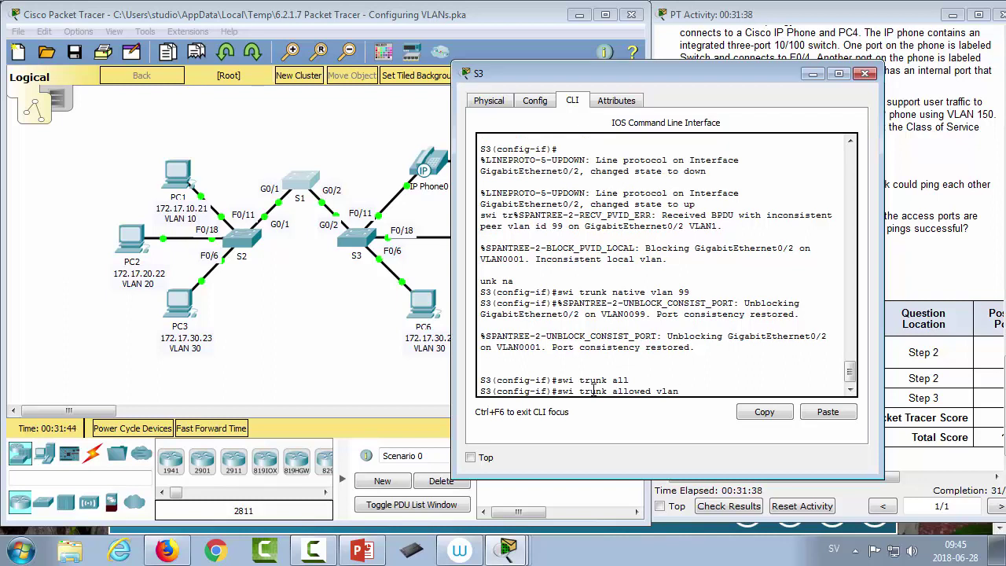
{"action": "type", "text": "vlan 10,20,30,99,150"}
{"action": "key", "text": "Return"}
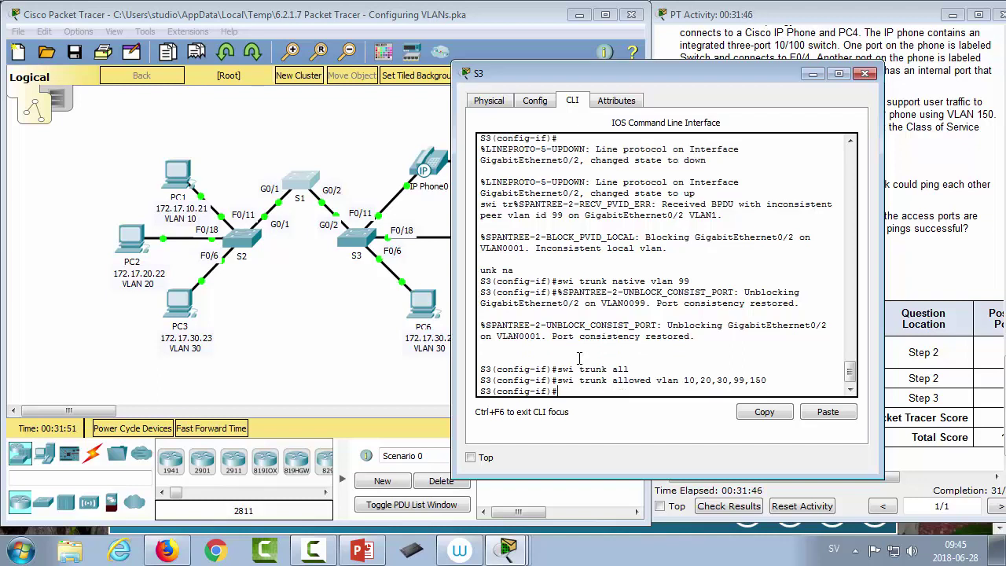
Show S3's interface trunk information, check the GigabitEthernet 0/2 entry, and close S3's window.
{"action": "type", "text": "do show inter trunk"}
{"action": "key", "text": "Return"}
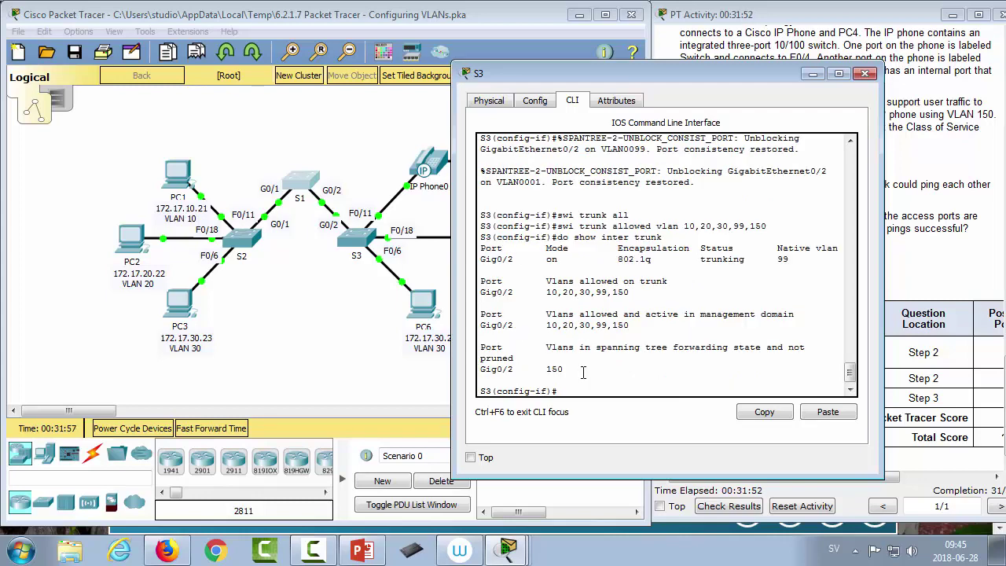
{"action": "left_click_drag", "start_coordinate": [491, 260], "coordinate": [512, 266]}
{"action": "left_click", "coordinate": [864, 73]}
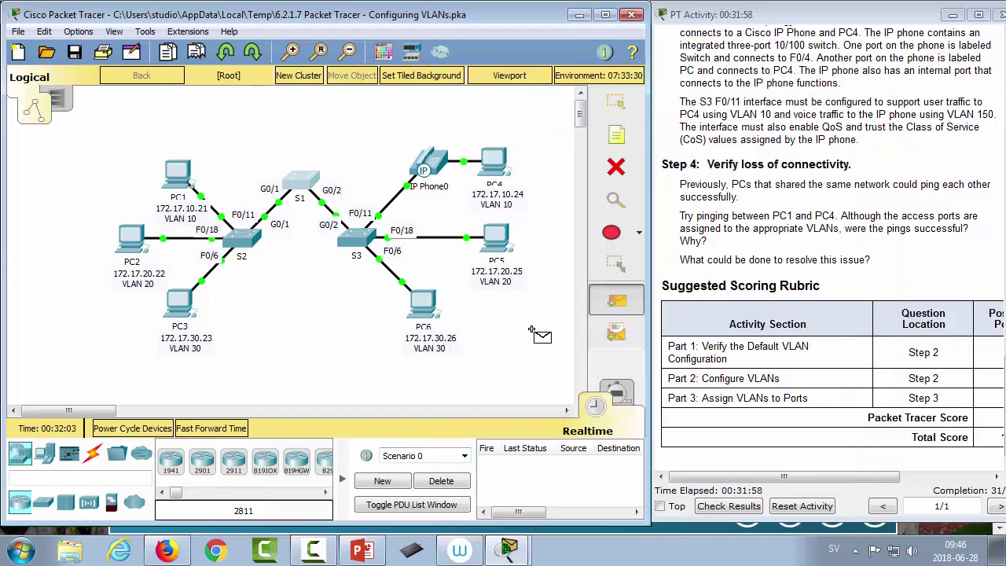
Test connectivity by sending a simple PDU from PC6 to PC3 three times.
{"action": "left_click", "coordinate": [423, 307]}
{"action": "left_click", "coordinate": [180, 314]}
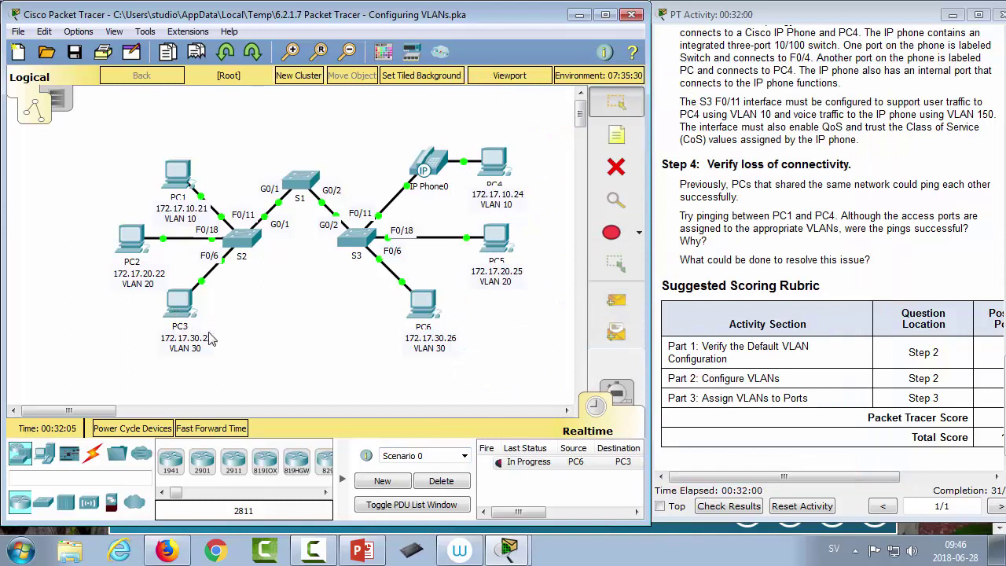
{"action": "left_click", "coordinate": [588, 302]}
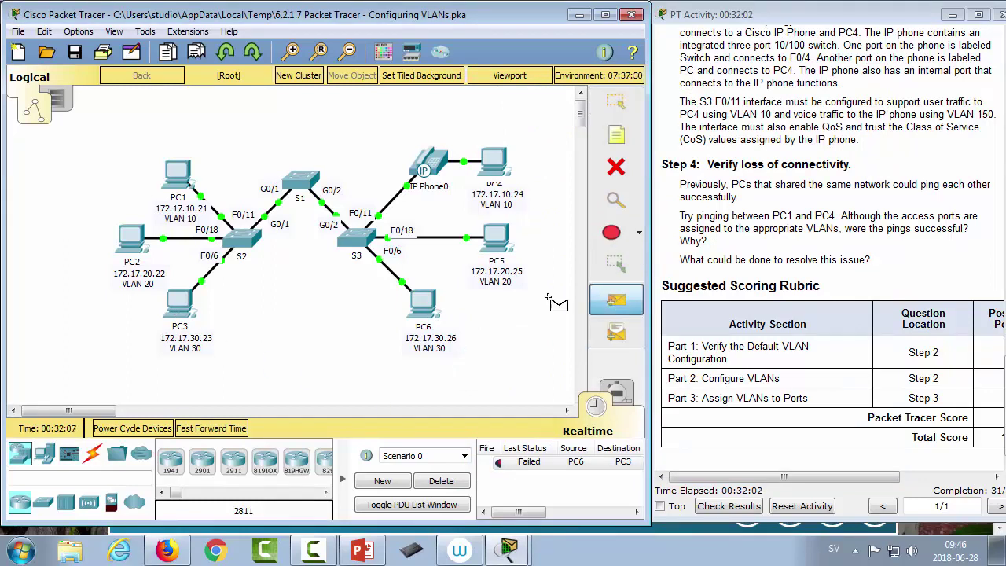
{"action": "left_click", "coordinate": [428, 308]}
{"action": "left_click", "coordinate": [186, 313]}
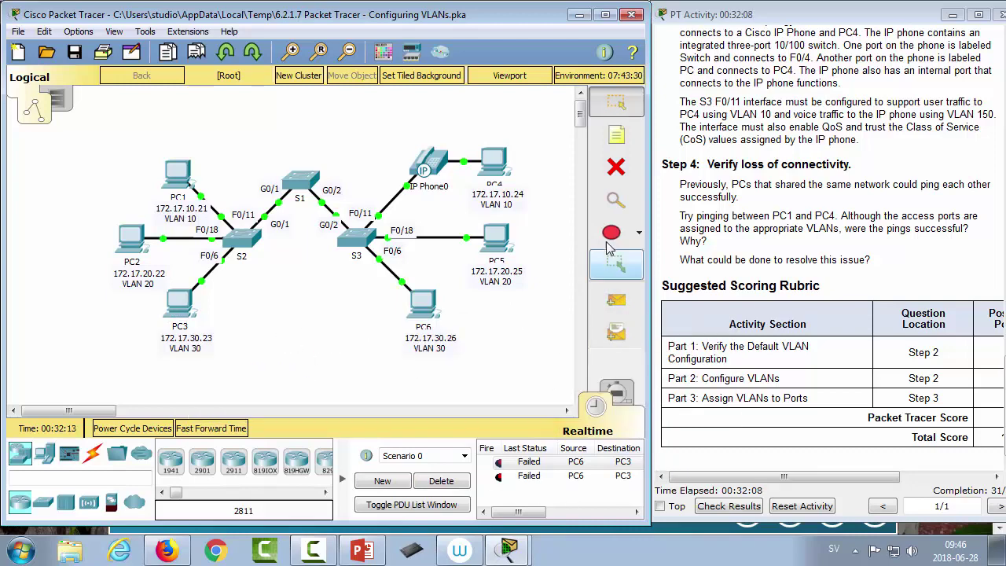
{"action": "left_click", "coordinate": [618, 304]}
{"action": "left_click", "coordinate": [428, 308]}
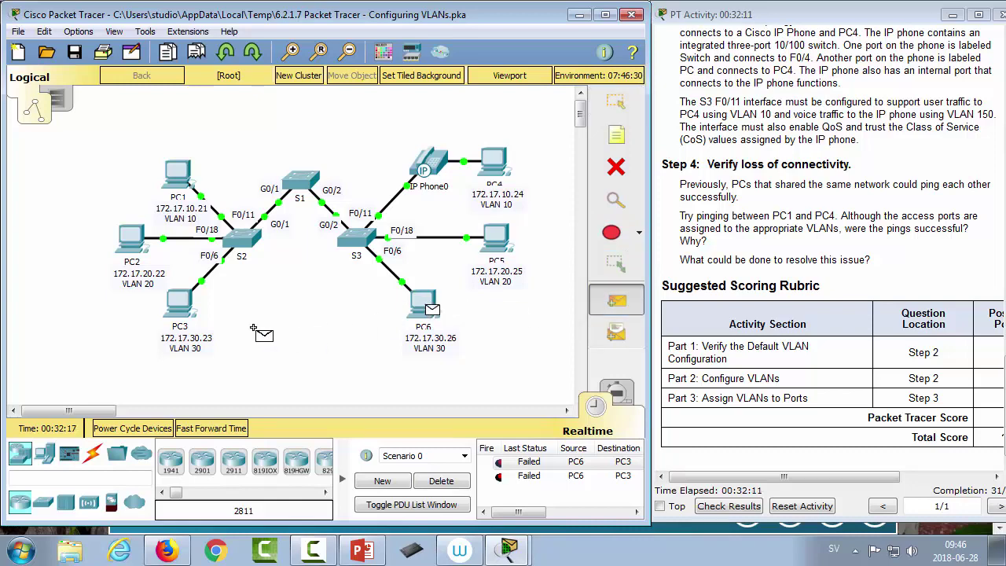
{"action": "left_click", "coordinate": [180, 304]}
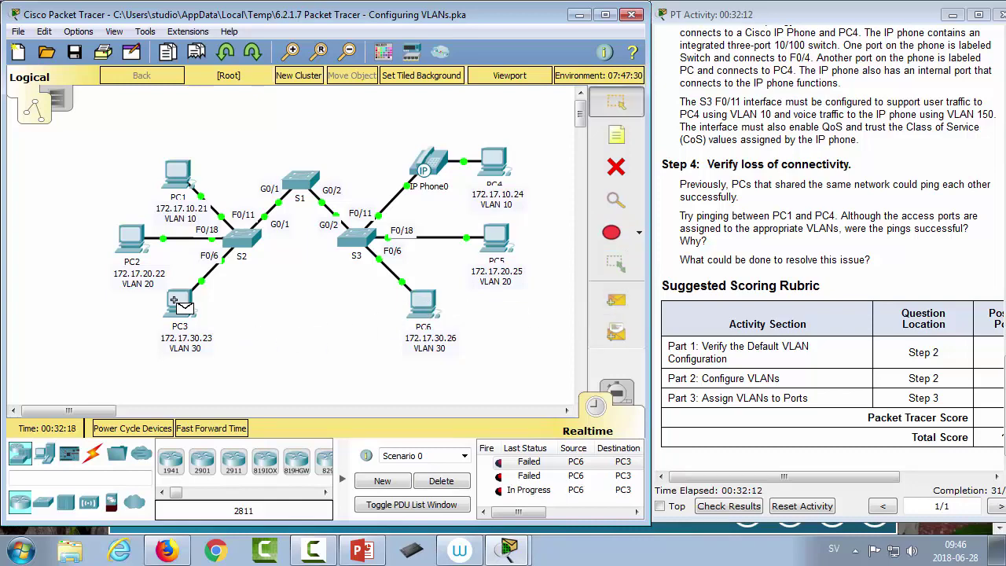
Check the IP configuration of PC6 and PC3, closing each device window after viewing it.
{"action": "left_click", "coordinate": [422, 304]}
{"action": "left_click", "coordinate": [294, 89]}
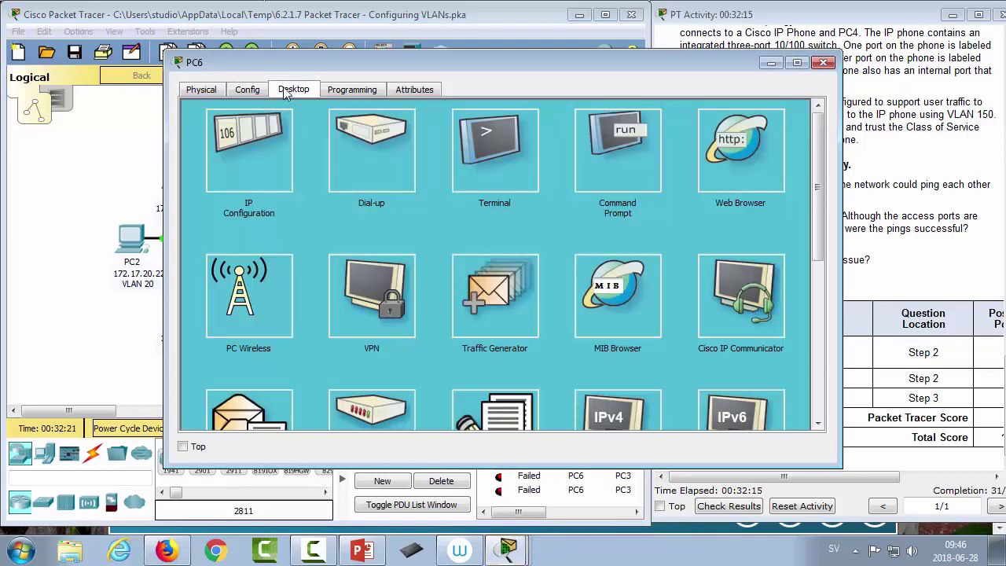
{"action": "left_click", "coordinate": [259, 156]}
{"action": "left_click", "coordinate": [823, 63]}
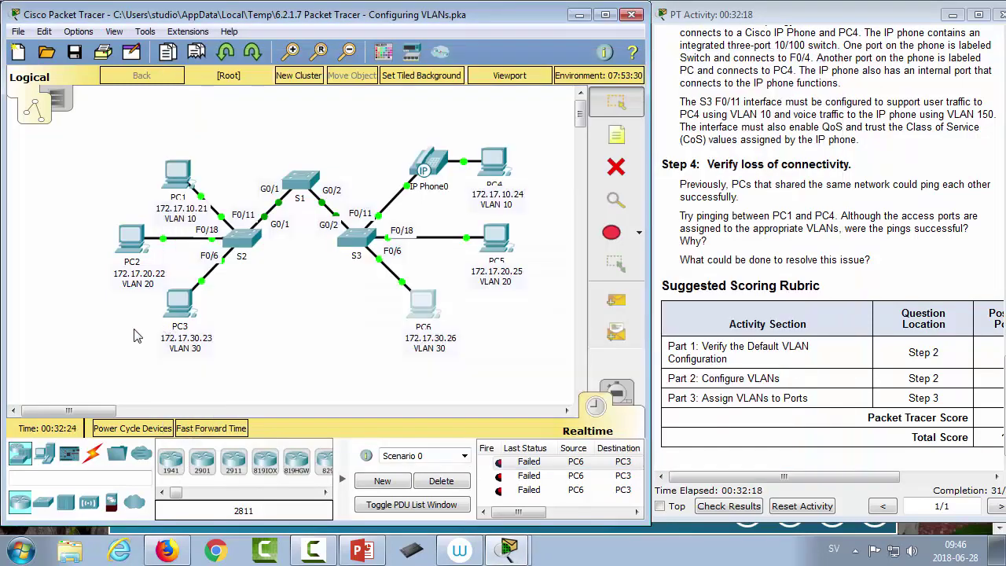
{"action": "left_click", "coordinate": [193, 311]}
{"action": "left_click", "coordinate": [294, 90]}
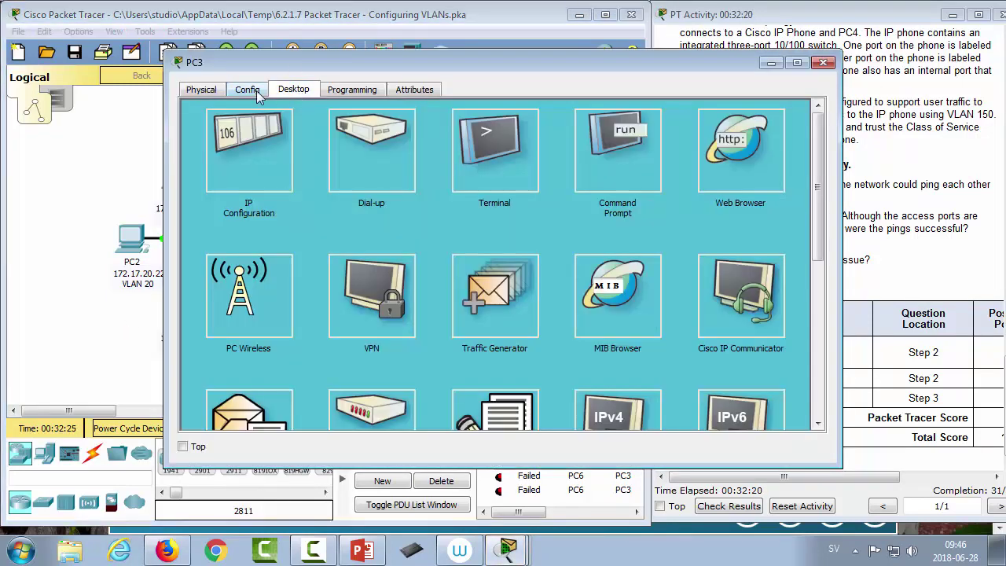
{"action": "left_click", "coordinate": [277, 174]}
{"action": "left_click", "coordinate": [825, 64]}
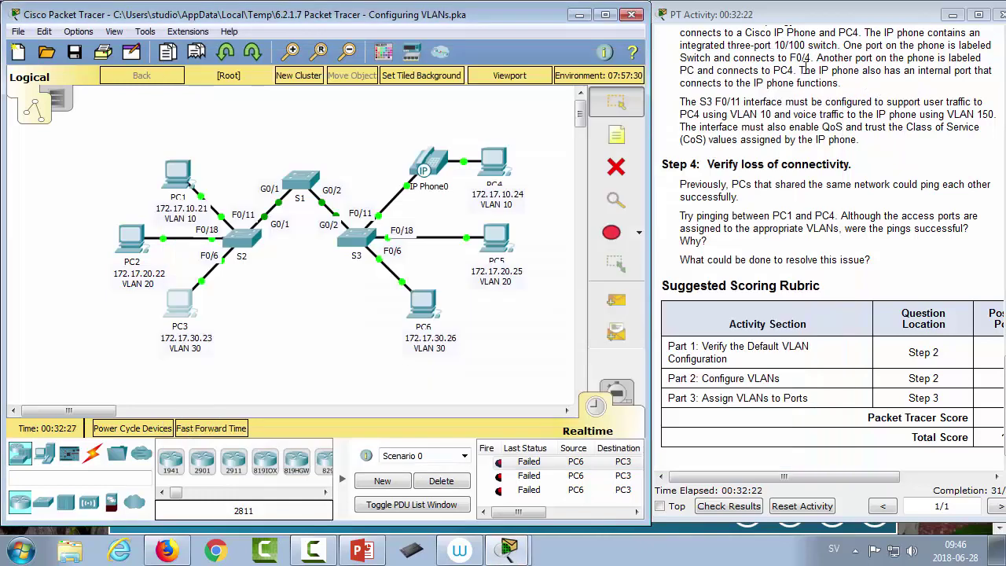
Clear the PDU results of Scenario 0, switch to simulation mode, and maximize the main window.
{"action": "left_click", "coordinate": [441, 479]}
{"action": "left_click", "coordinate": [618, 391]}
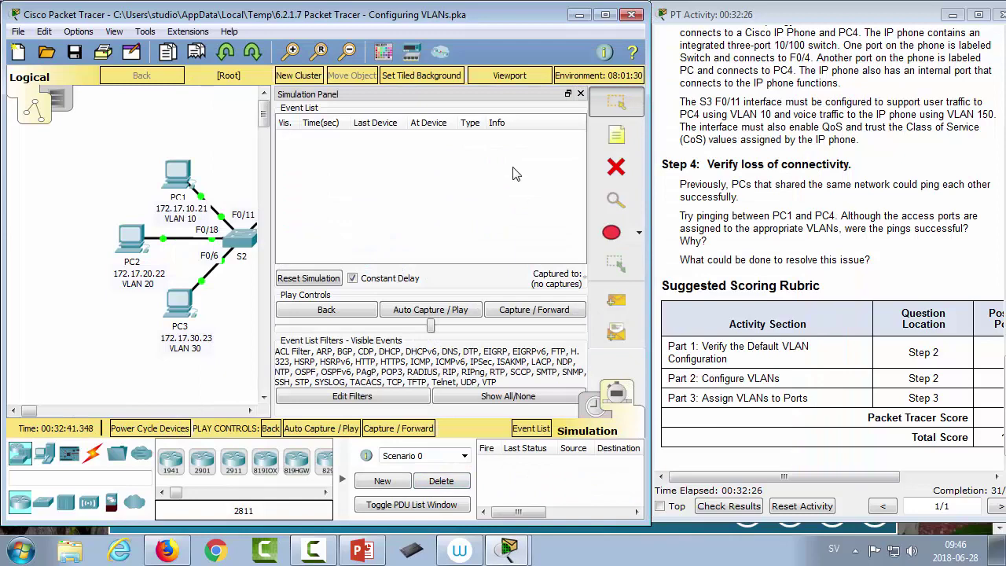
{"action": "left_click", "coordinate": [605, 15]}
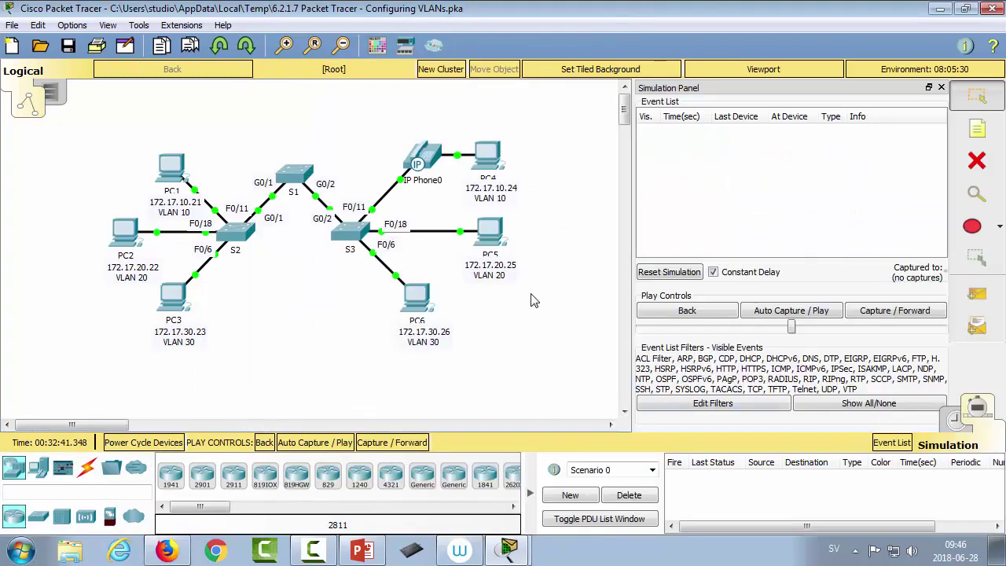
Add a simple PDU from PC6 to PC3, increase the simulation playback speed, and auto-play the capture.
{"action": "left_click", "coordinate": [977, 294]}
{"action": "left_click", "coordinate": [417, 297]}
{"action": "left_click", "coordinate": [187, 299]}
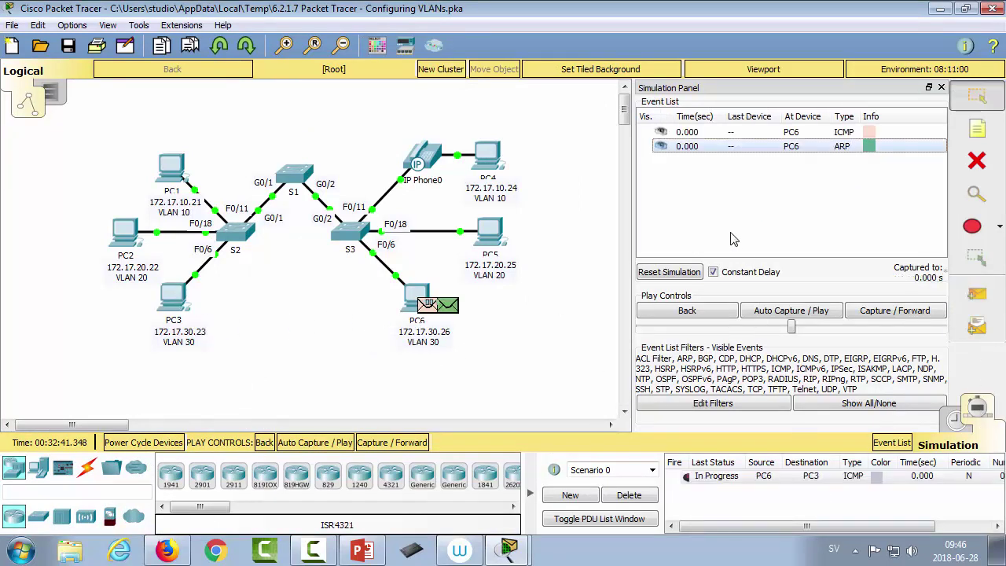
{"action": "left_click", "coordinate": [803, 327]}
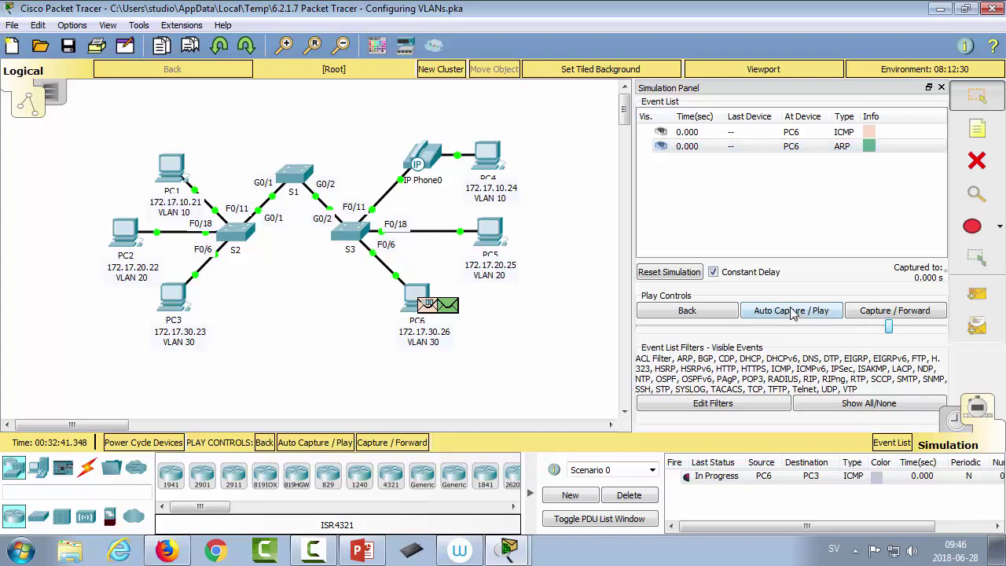
{"action": "left_click", "coordinate": [792, 312]}
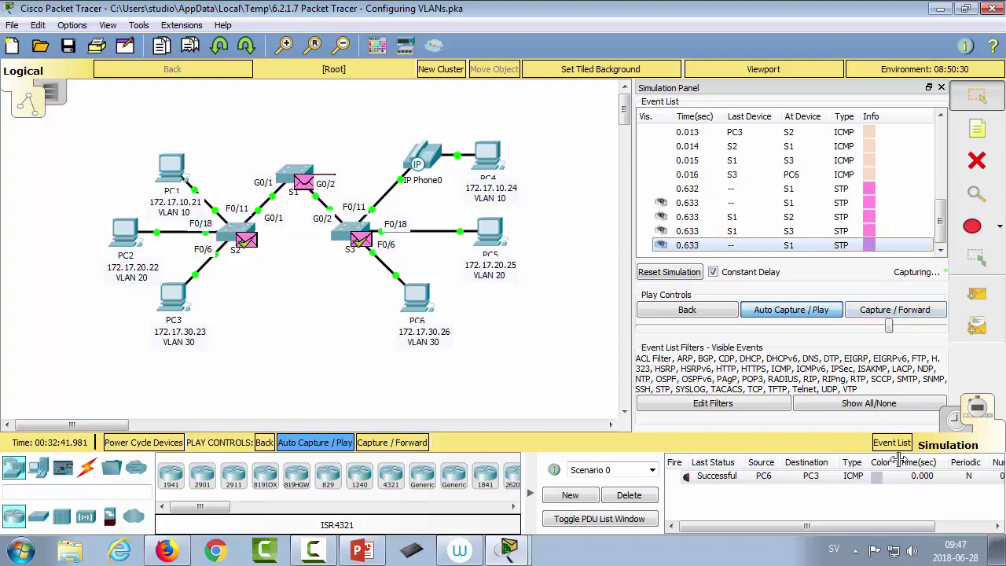
Restart the simulation by switching to realtime and back to simulation mode, and set the playback speed to maximum.
{"action": "left_click", "coordinate": [956, 419]}
{"action": "left_click", "coordinate": [978, 408]}
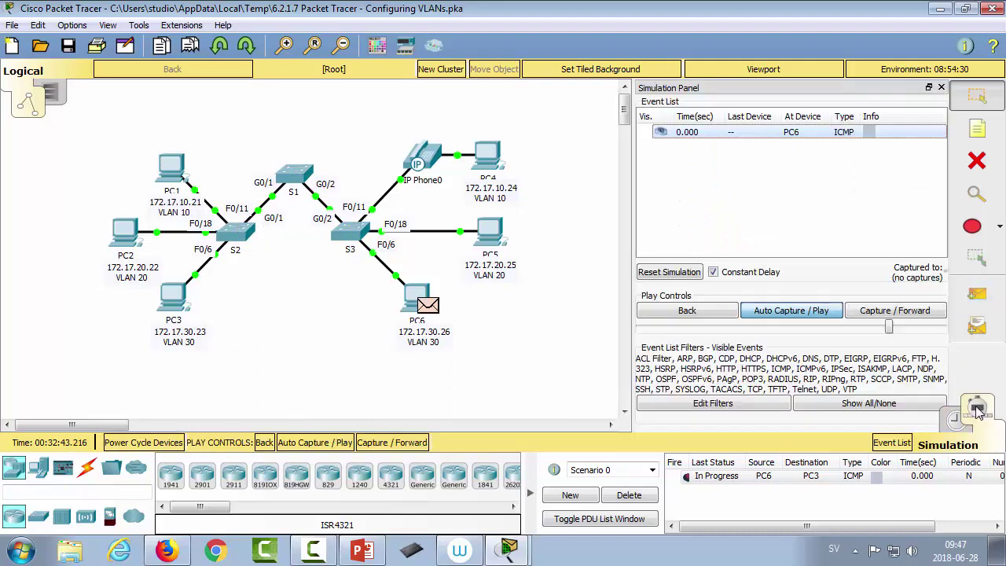
{"action": "left_click_drag", "start_coordinate": [887, 327], "coordinate": [942, 327]}
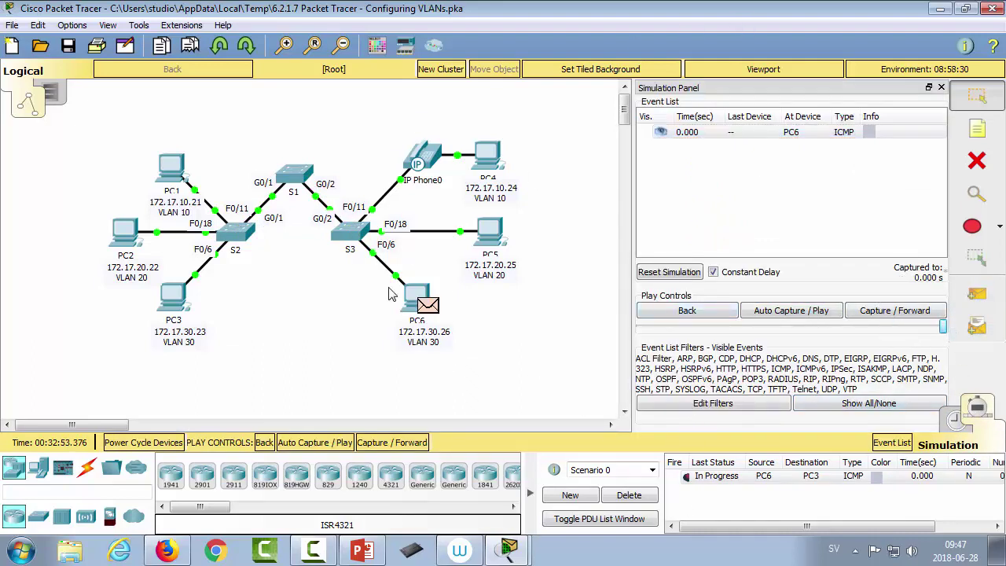
Delete the PC6-to-PC3 PDU and auto-play a simple PDU from PC6 to PC5.
{"action": "left_click", "coordinate": [697, 480]}
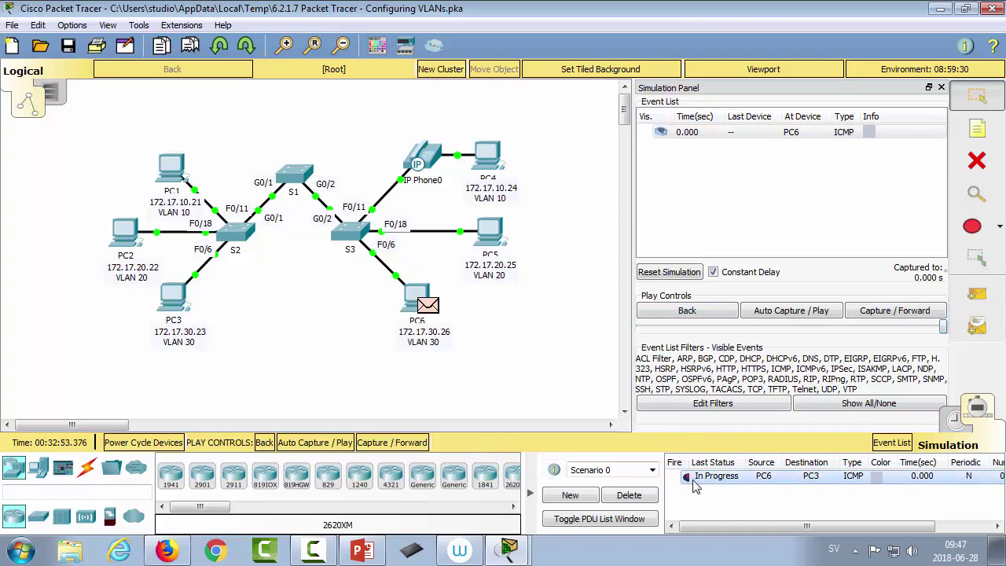
{"action": "left_click", "coordinate": [640, 495]}
{"action": "left_click", "coordinate": [976, 294]}
{"action": "left_click", "coordinate": [414, 300]}
{"action": "left_click", "coordinate": [492, 237]}
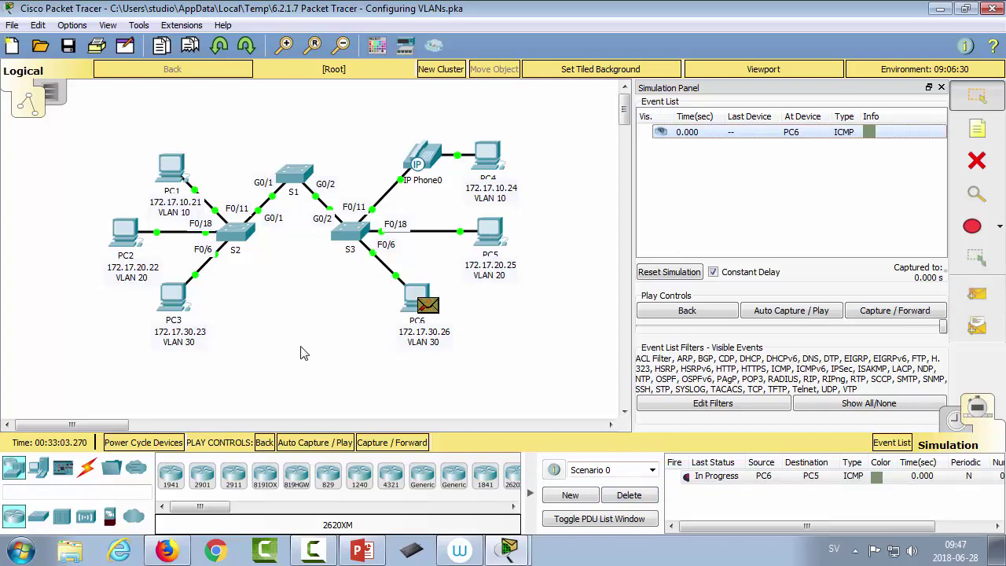
{"action": "left_click", "coordinate": [800, 314]}
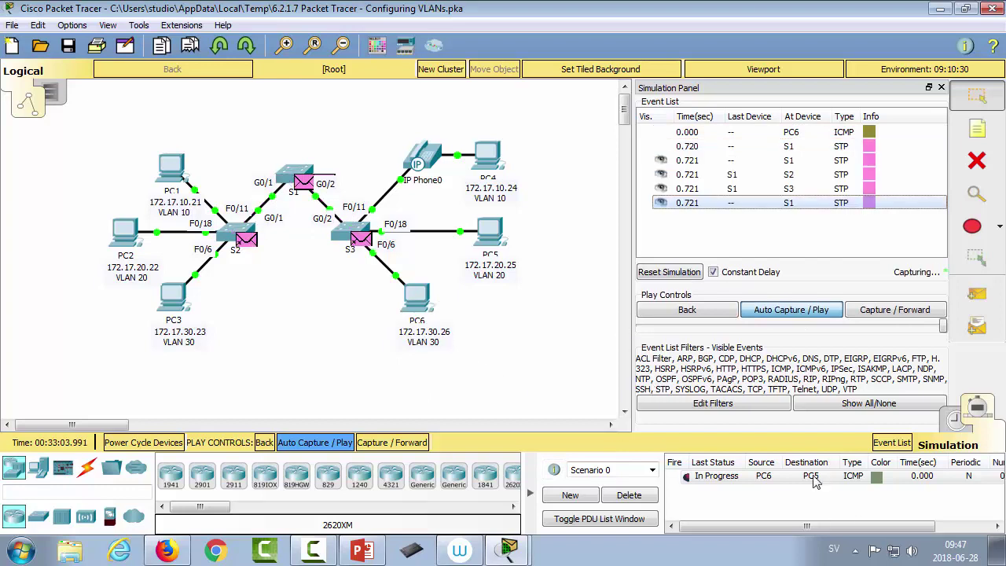
Delete the current PDU and repeat the simulated PC6-to-PC5 connectivity test with a new simple PDU.
{"action": "left_click", "coordinate": [629, 495]}
{"action": "left_click", "coordinate": [977, 294]}
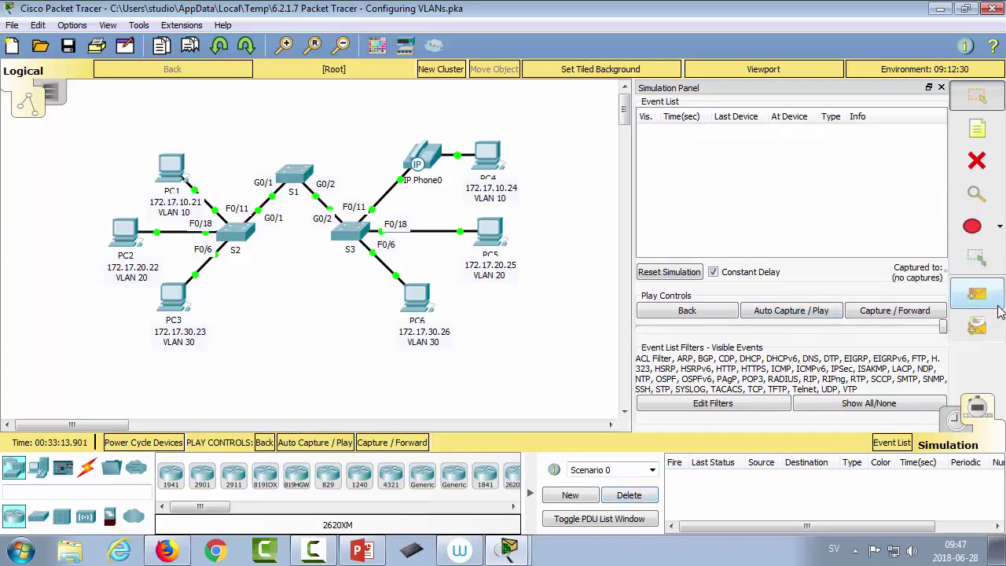
{"action": "left_click", "coordinate": [417, 301]}
{"action": "left_click", "coordinate": [489, 234]}
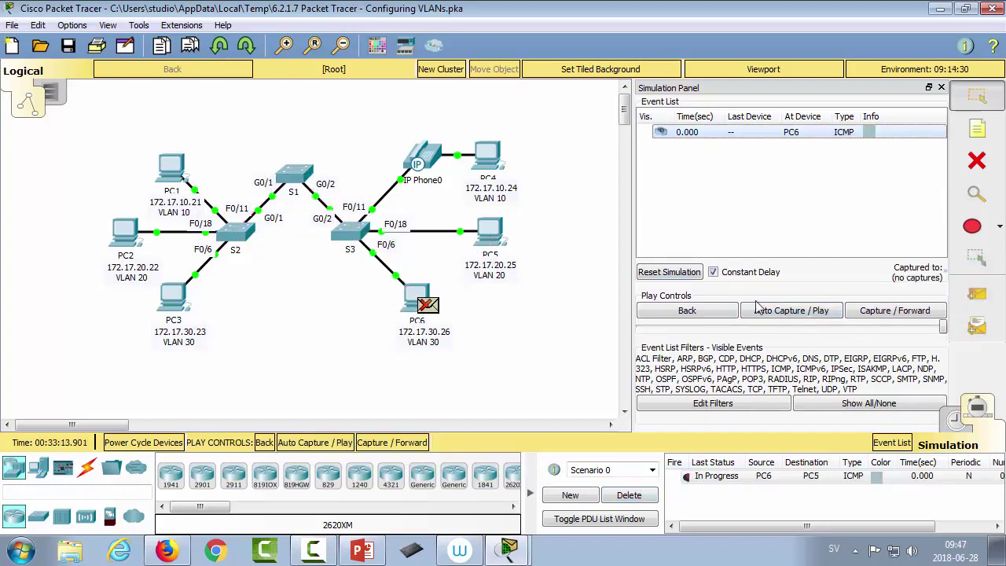
{"action": "left_click", "coordinate": [784, 311]}
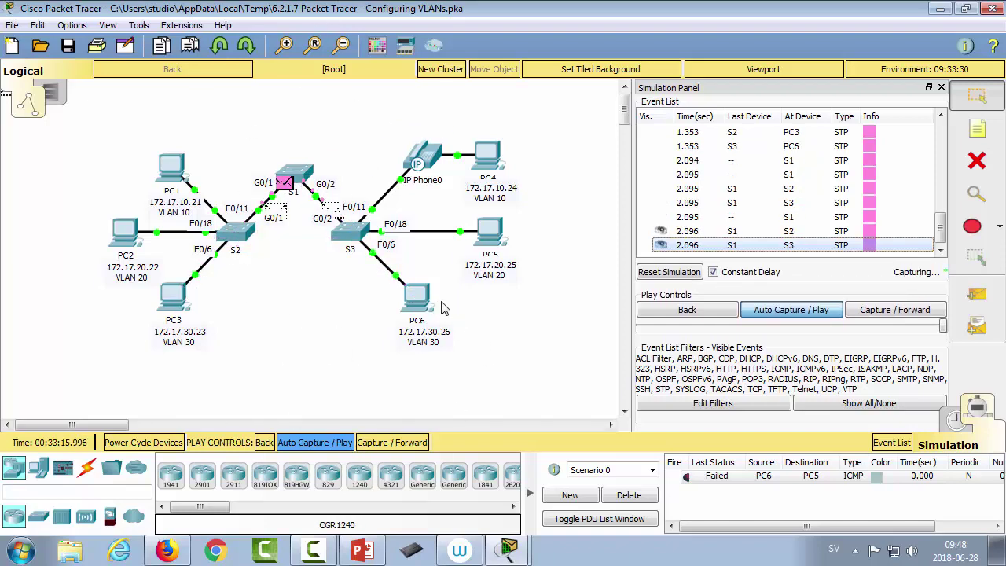
Examine the default gateway in PC6's IP configuration and close its window.
{"action": "left_click", "coordinate": [417, 300]}
{"action": "left_click", "coordinate": [253, 136]}
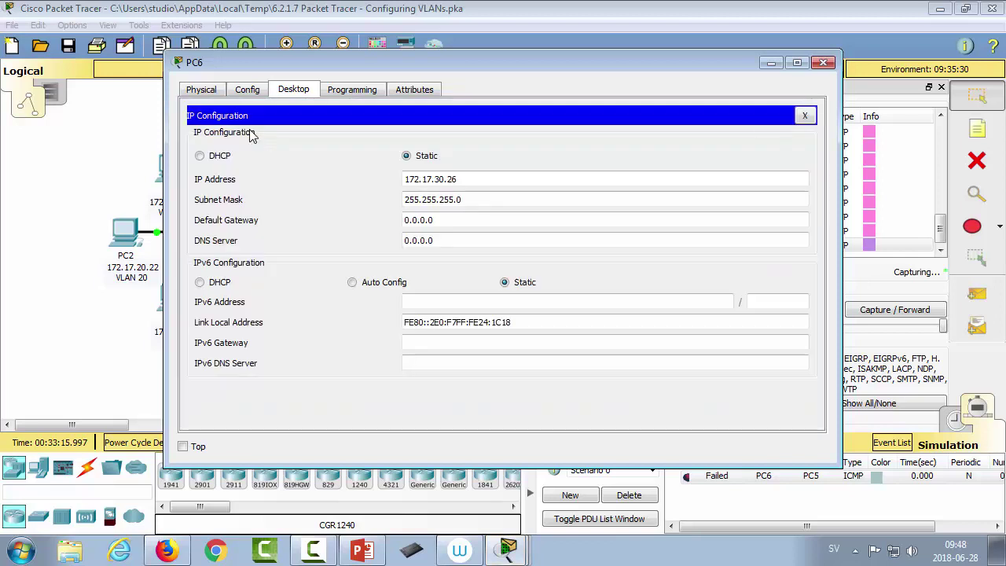
{"action": "left_click_drag", "start_coordinate": [455, 220], "coordinate": [316, 217]}
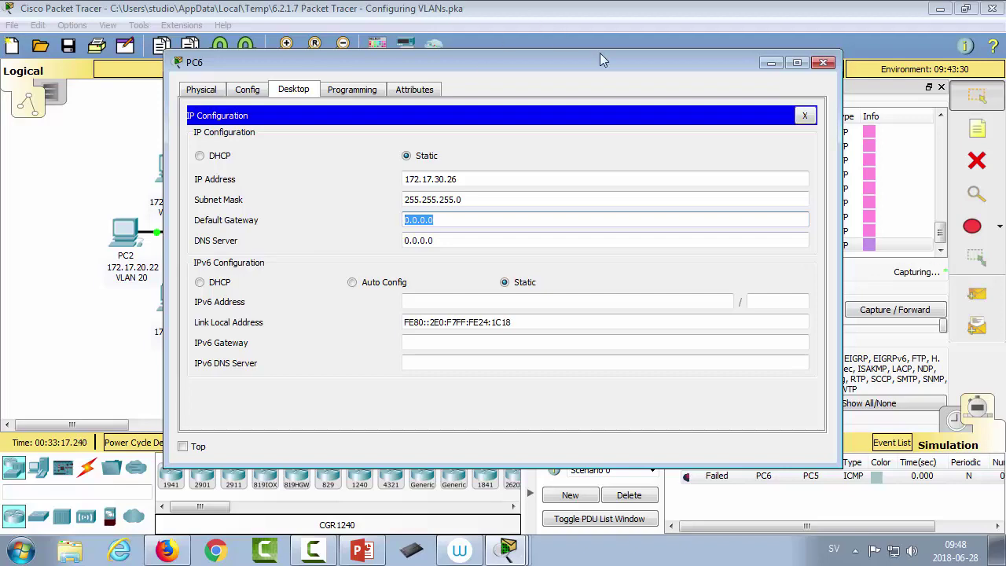
{"action": "left_click", "coordinate": [822, 65]}
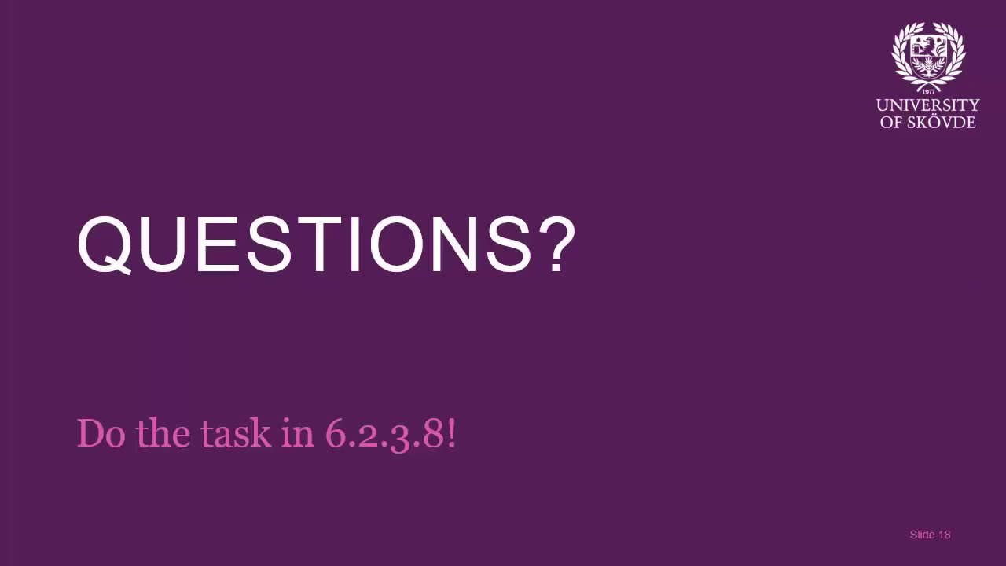
{"action": "key", "text": "Right"}
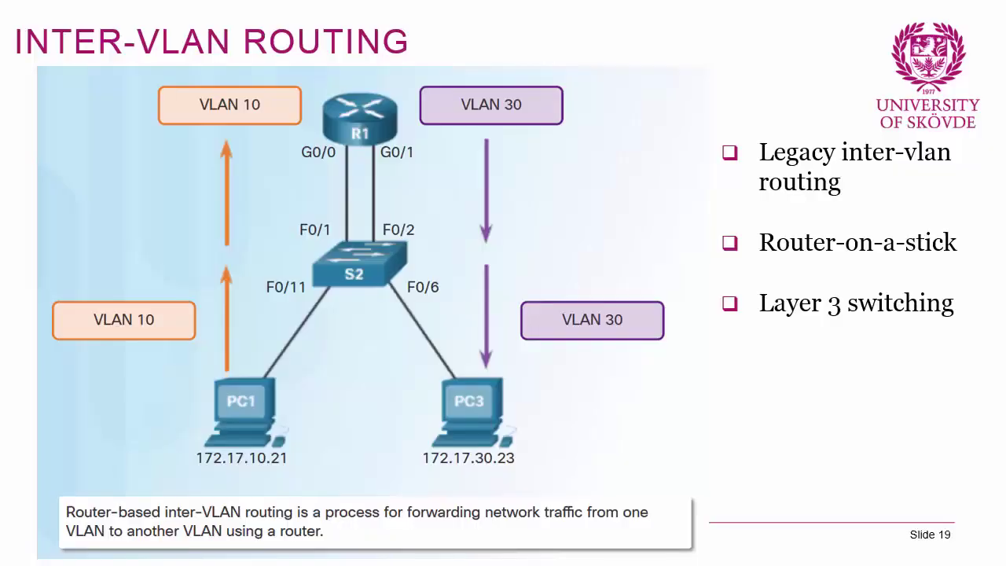
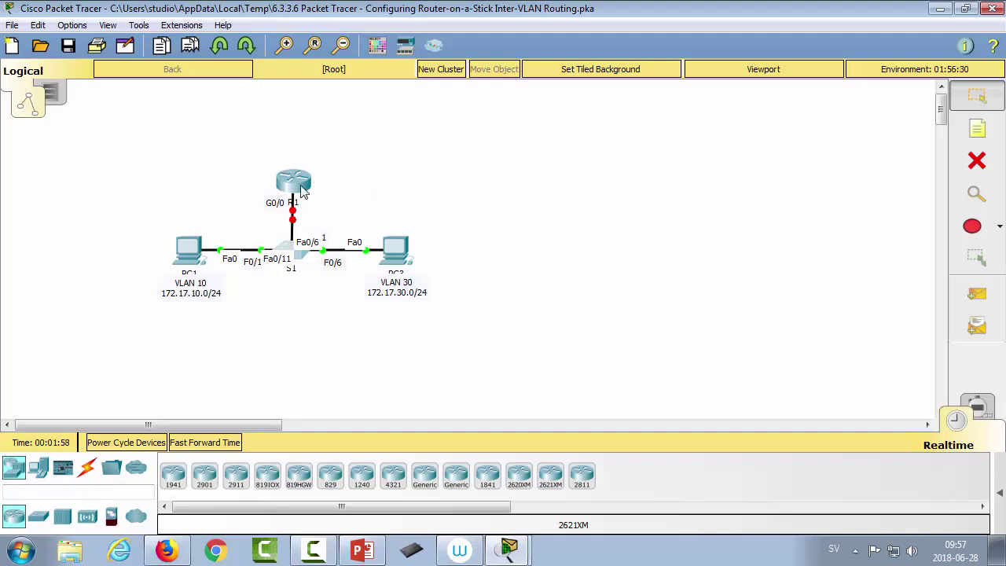
Configure S1's gig0/1 interface as a trunk from its command line, and close S1's window.
{"action": "mouse_move", "coordinate": [303, 191]}
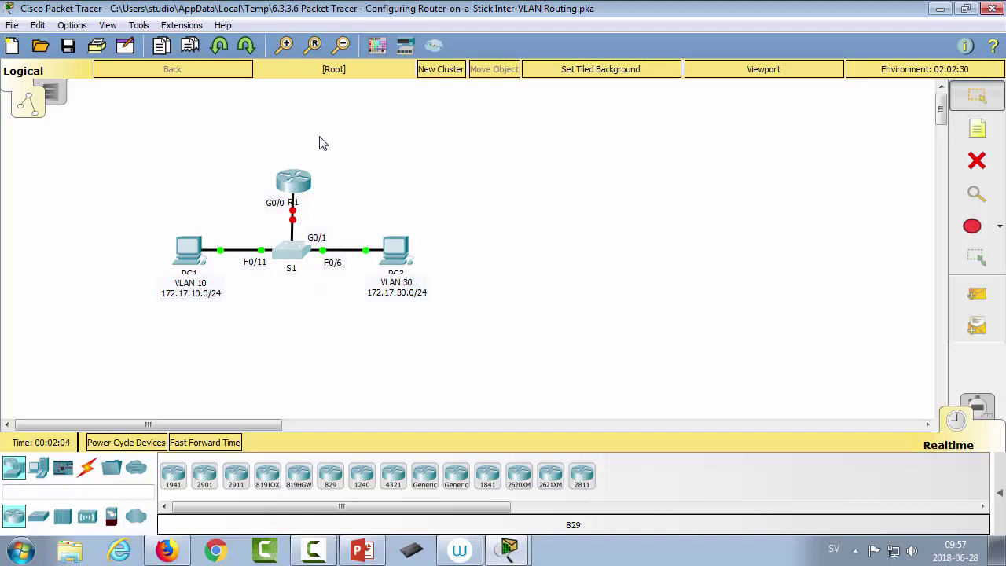
{"action": "left_click", "coordinate": [287, 261]}
{"action": "left_click_drag", "start_coordinate": [451, 59], "coordinate": [668, 36]}
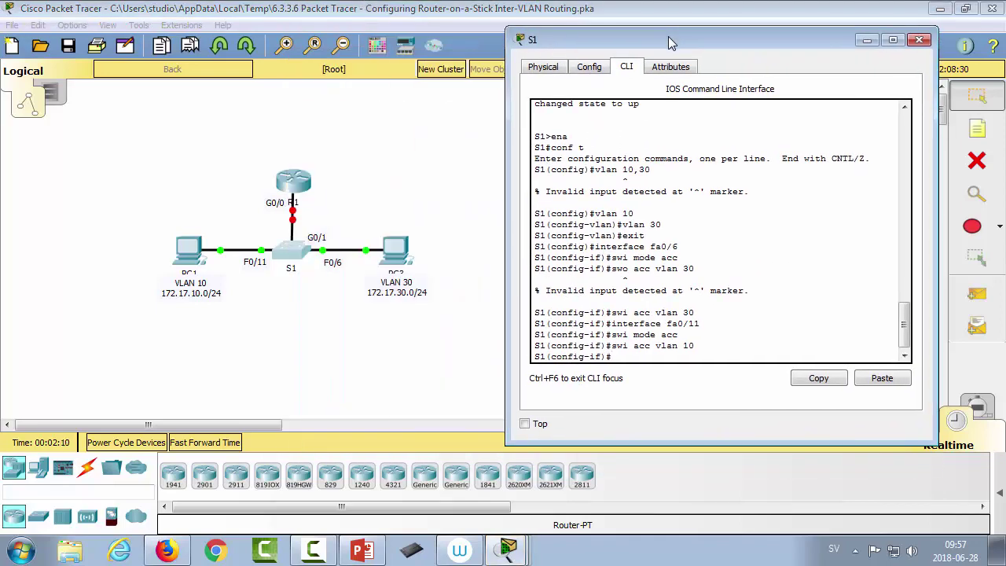
{"action": "type", "text": "exit"}
{"action": "key", "text": "Return"}
{"action": "type", "text": "interf"}
{"action": "key", "text": "Tab"}
{"action": "type", "text": "gig0/1"}
{"action": "key", "text": "Return"}
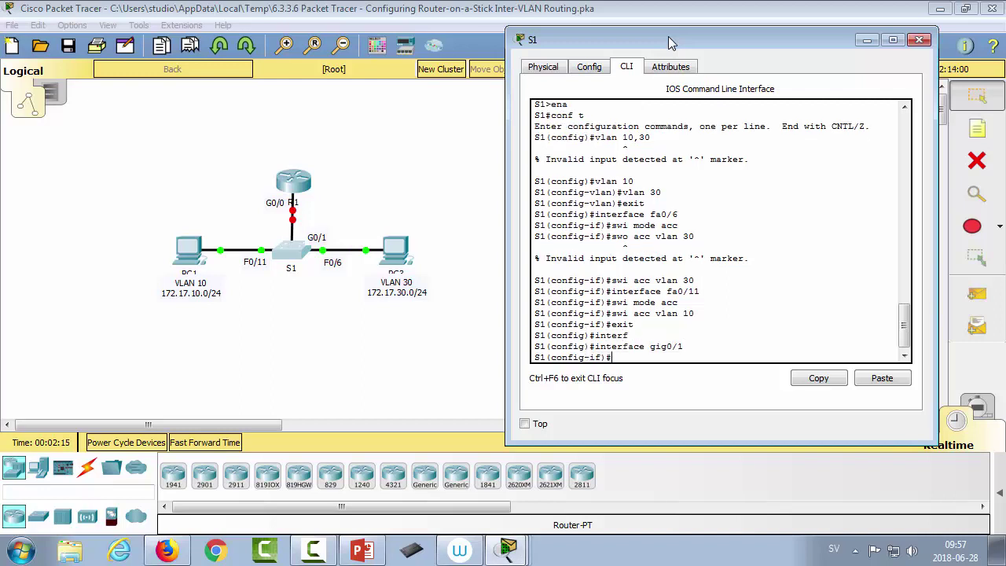
{"action": "type", "text": "swi mode trunk"}
{"action": "key", "text": "Return"}
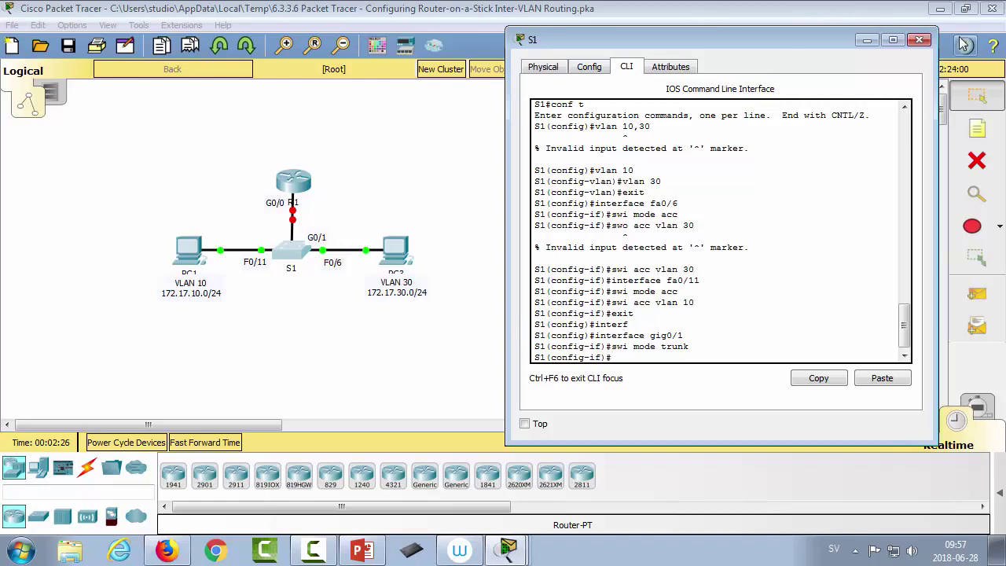
{"action": "left_click", "coordinate": [918, 39]}
Open R1's command line beside the topology and enter global configuration mode.
{"action": "left_click", "coordinate": [297, 187]}
{"action": "left_click_drag", "start_coordinate": [409, 52], "coordinate": [636, 52]}
{"action": "left_click", "coordinate": [651, 81]}
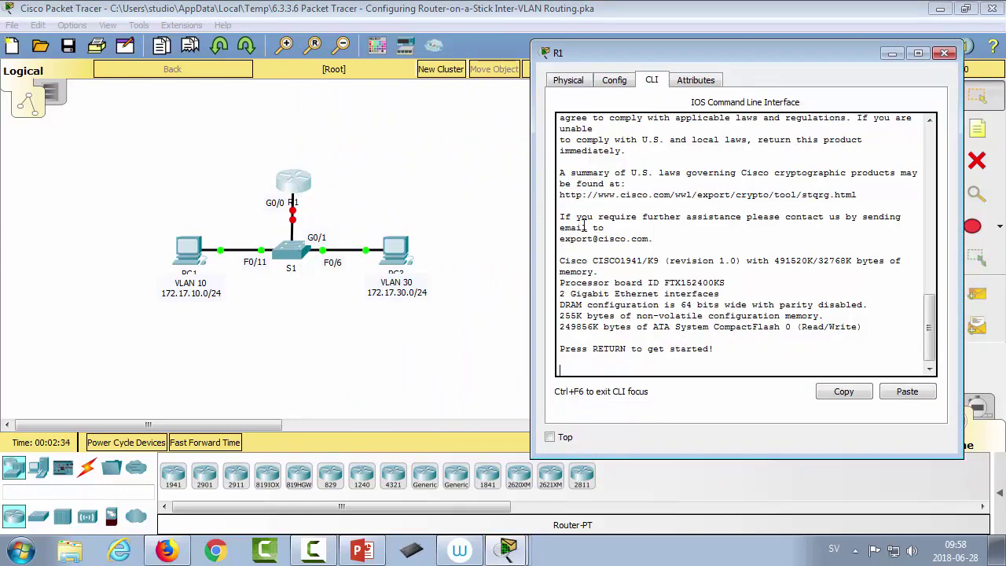
{"action": "key", "text": "Return"}
{"action": "type", "text": "ena"}
{"action": "key", "text": "Return"}
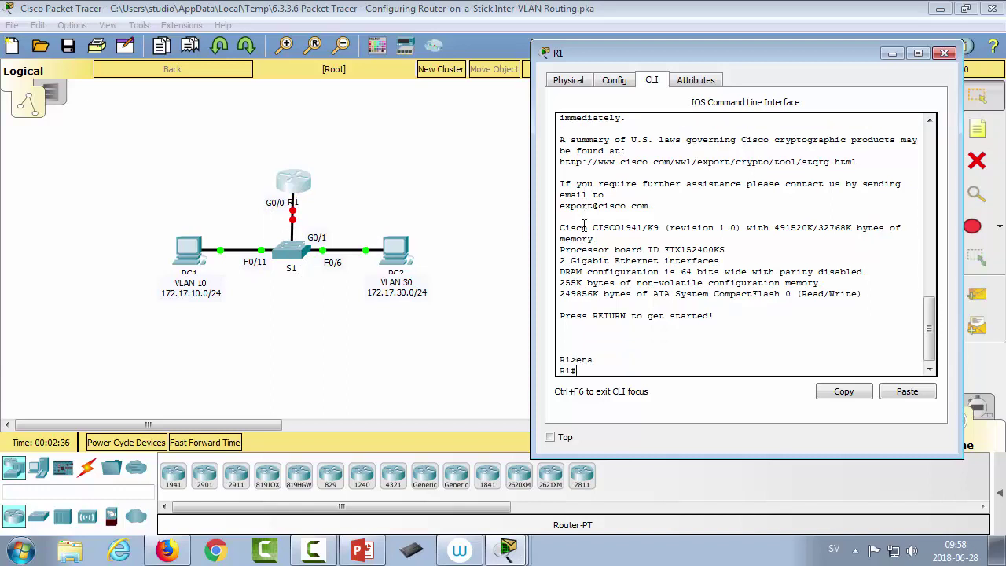
{"action": "type", "text": "conf t"}
{"action": "key", "text": "Return"}
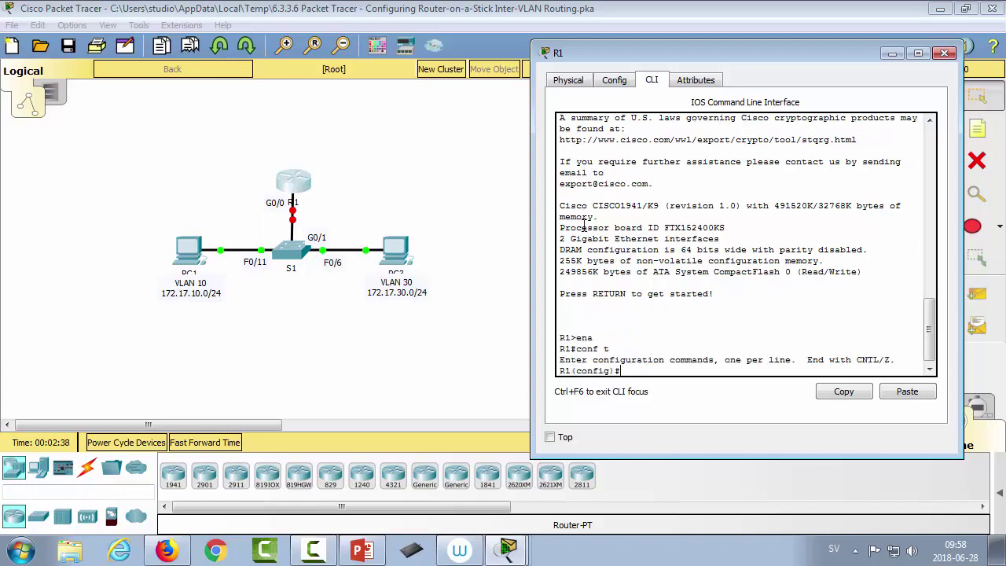
Enable R1's gig0/0 interface with the no shutdown command.
{"action": "type", "text": "inter"}
{"action": "key", "text": "Tab"}
{"action": "type", "text": "gig0"}
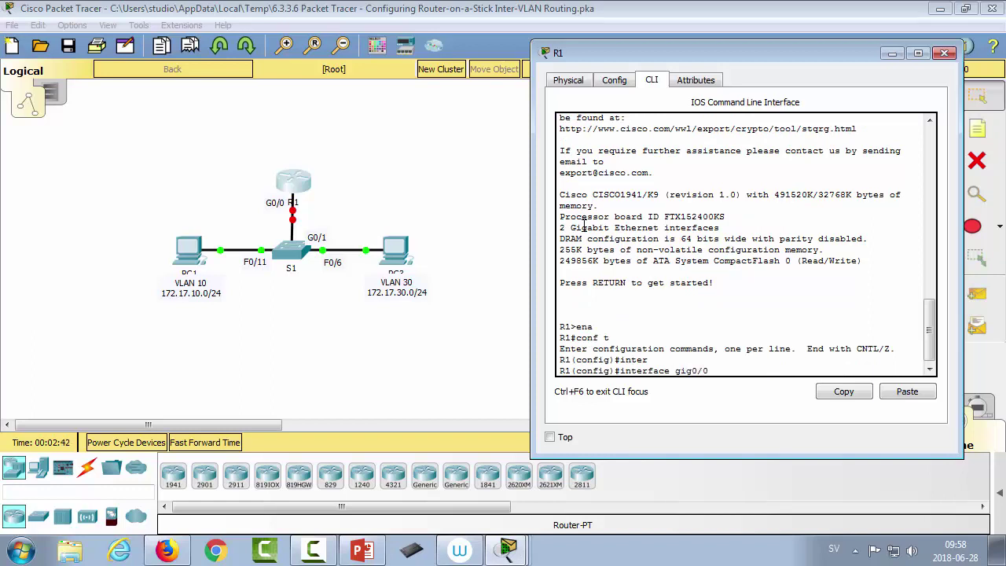
{"action": "type", "text": "/0"}
{"action": "key", "text": "Return"}
{"action": "type", "text": "no"}
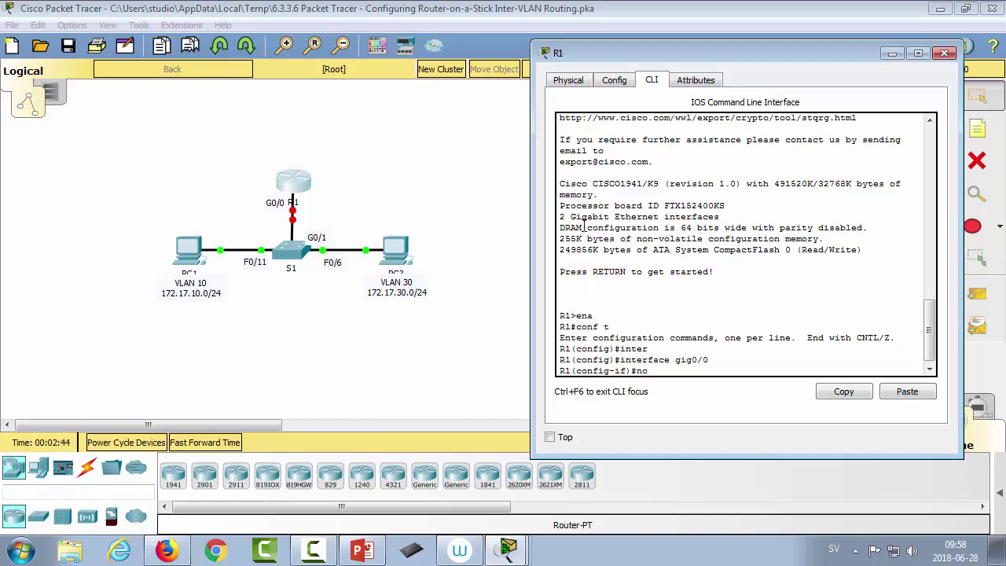
{"action": "type", "text": " shutdown"}
{"action": "key", "text": "Return"}
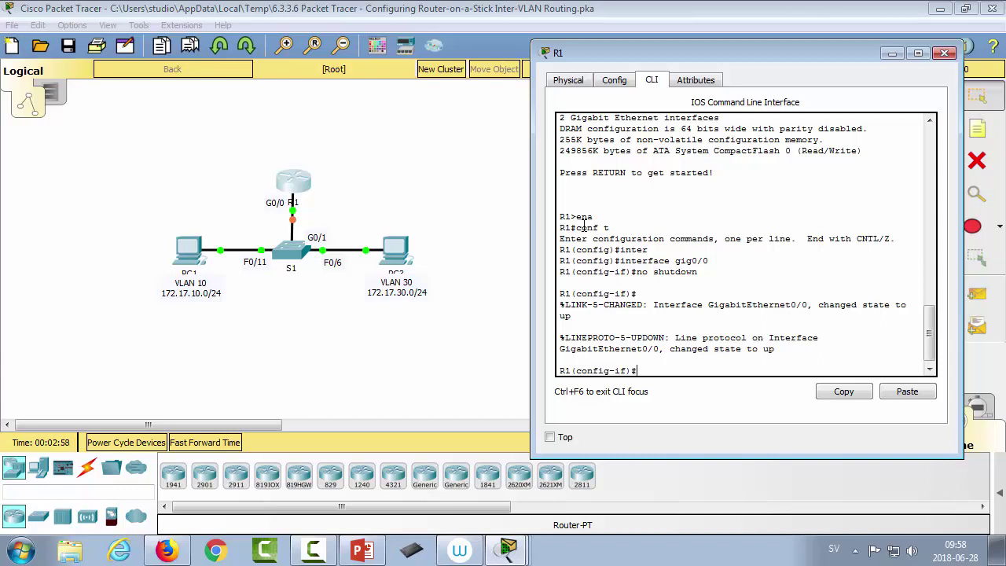
Create subinterface gig0/0.10 on R1.
{"action": "key", "text": "Up"}
{"action": "key", "text": "Up"}
{"action": "type", "text": ".10"}
{"action": "key", "text": "Return"}
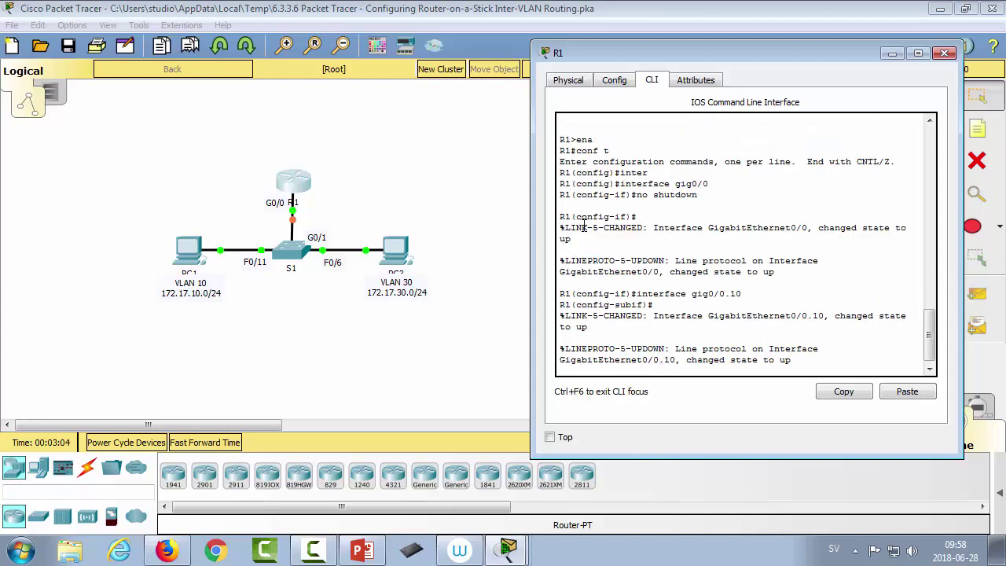
{"action": "key", "text": "Return"}
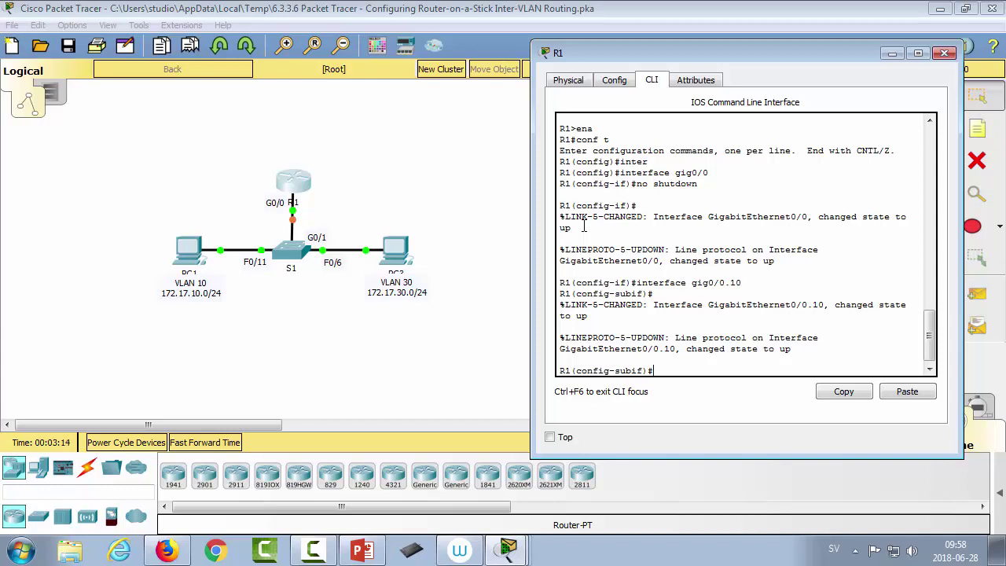
Set the encapsulation of R1's gig0/0.10 subinterface to dot1Q with VLAN 10.
{"action": "type", "text": "enc"}
{"action": "key", "text": "Tab"}
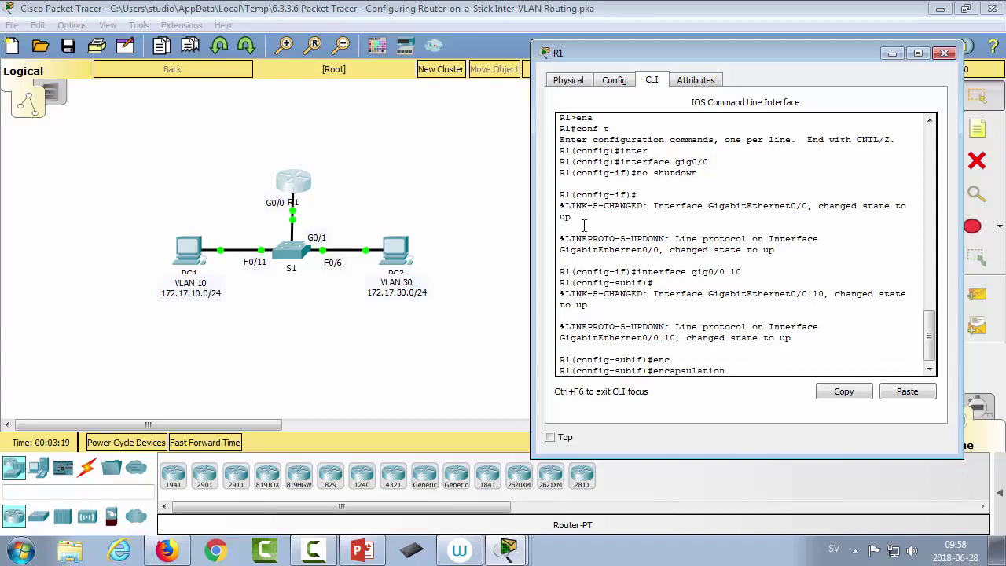
{"action": "type", "text": "do"}
{"action": "key", "text": "Tab"}
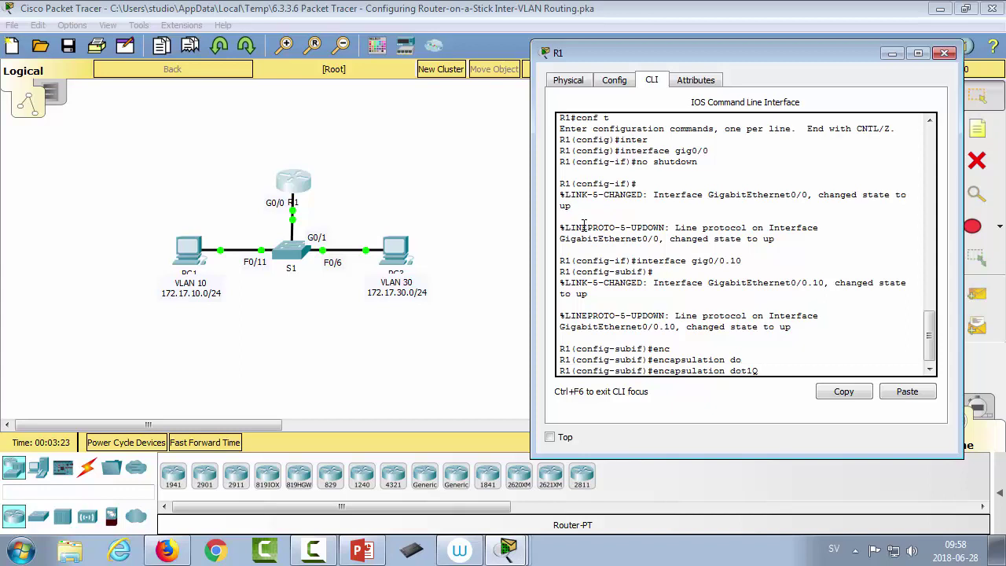
{"action": "type", "text": "10"}
{"action": "key", "text": "Return"}
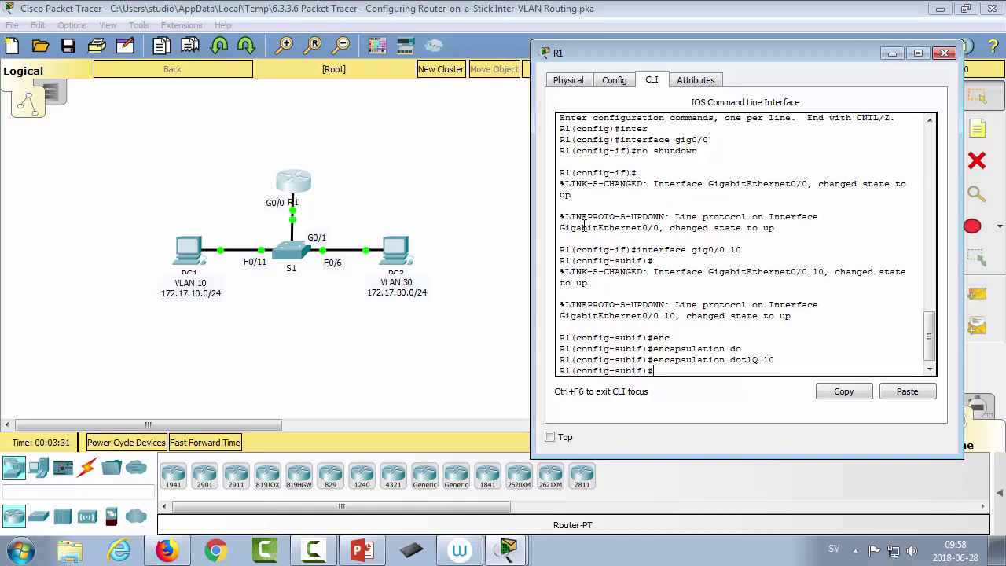
Assign IP address 172.17.10.1 with mask 255.255.255.0 to R1's gig0/0.10 subinterface.
{"action": "type", "text": "ip add"}
{"action": "key", "text": "Tab"}
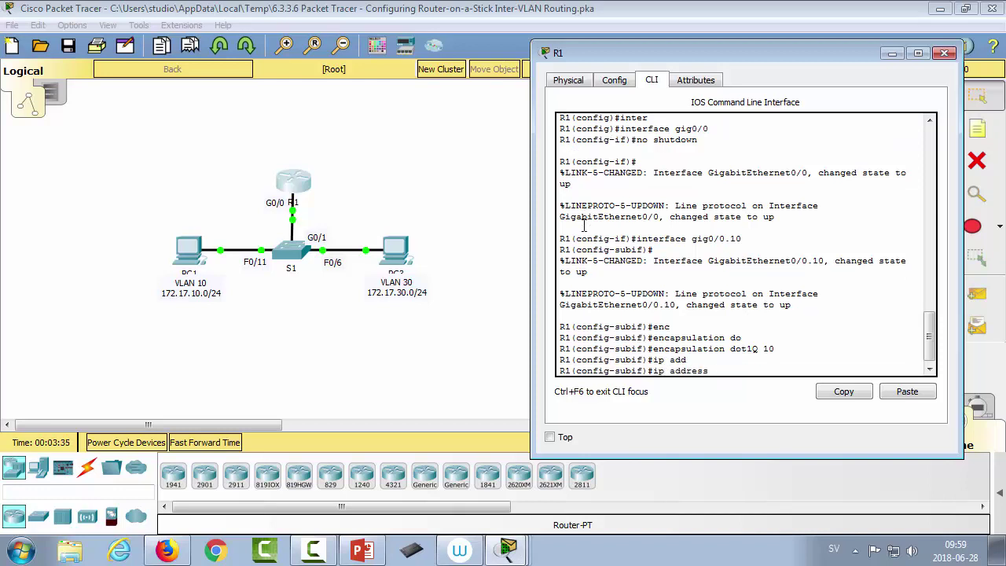
{"action": "type", "text": "172.17.10.1 255.255.255.0"}
{"action": "key", "text": "Return"}
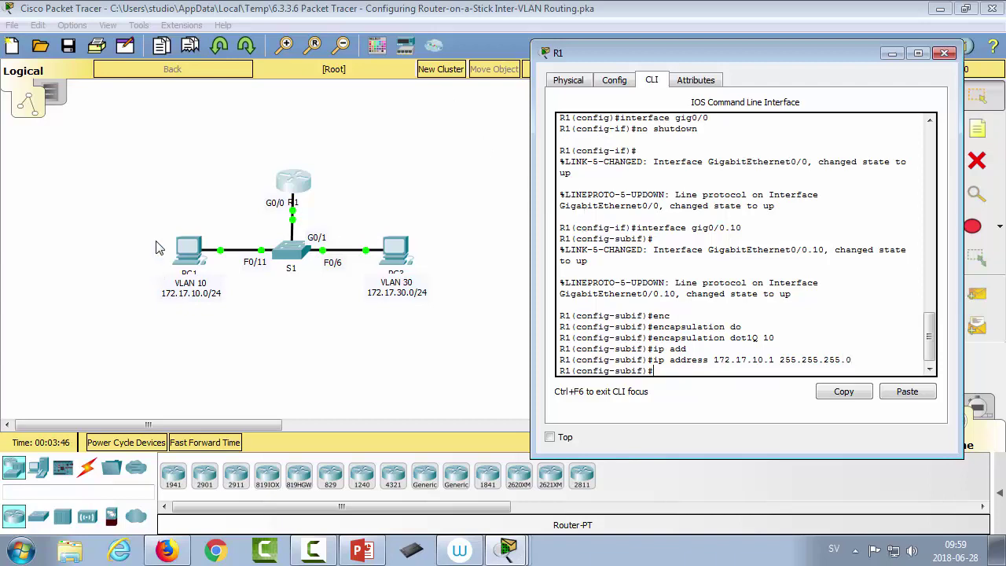
Check the default gateway in PC1's IP configuration, close PC1's window, and return to R1's command line.
{"action": "left_click", "coordinate": [189, 252]}
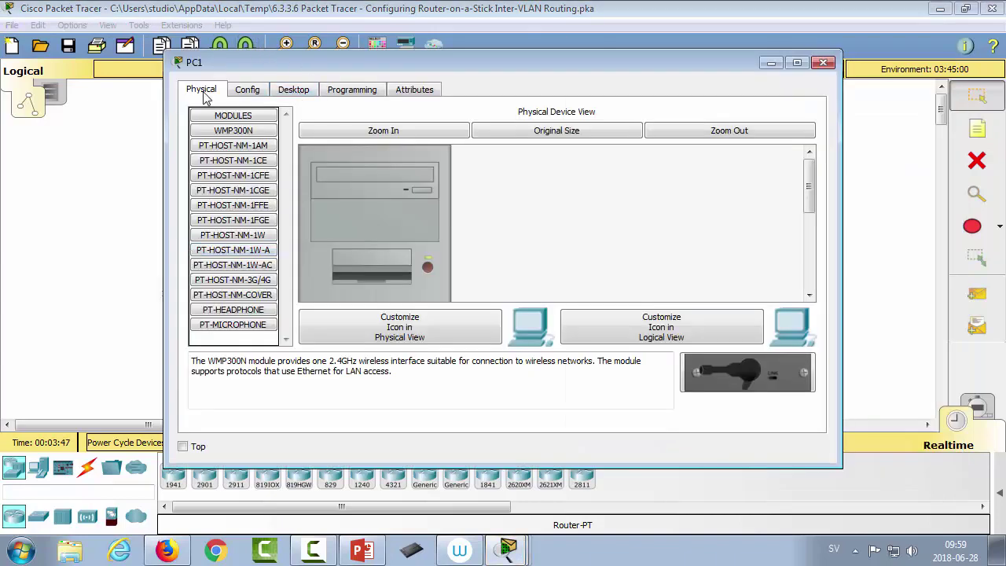
{"action": "left_click", "coordinate": [293, 90]}
{"action": "left_click", "coordinate": [258, 152]}
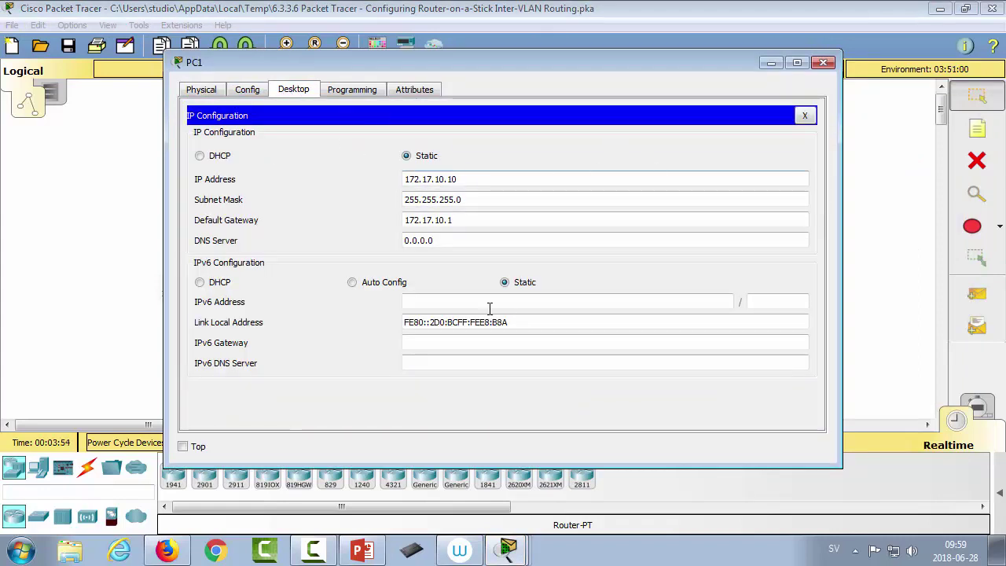
{"action": "left_click_drag", "start_coordinate": [422, 220], "coordinate": [483, 217]}
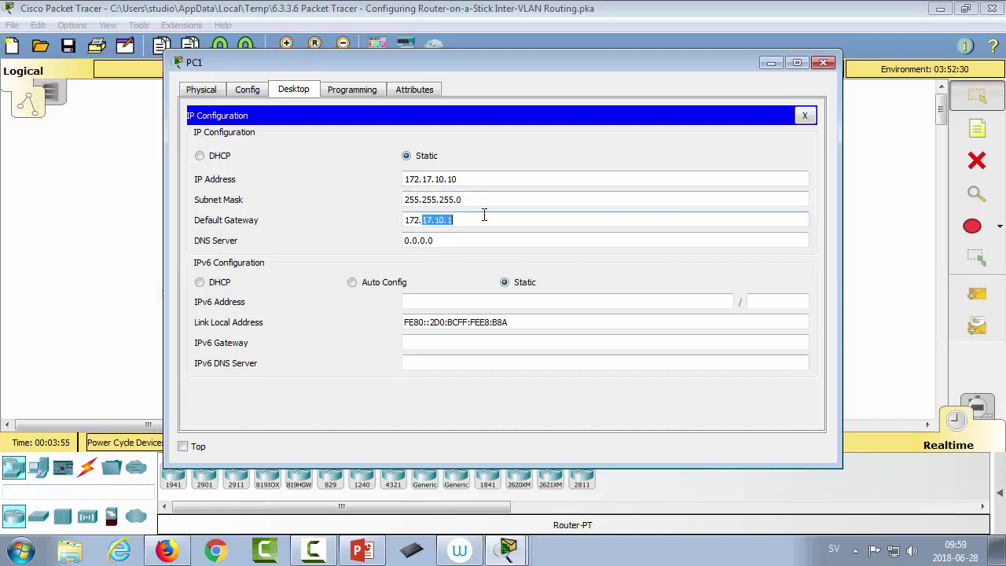
{"action": "left_click", "coordinate": [823, 63]}
{"action": "left_click", "coordinate": [300, 185]}
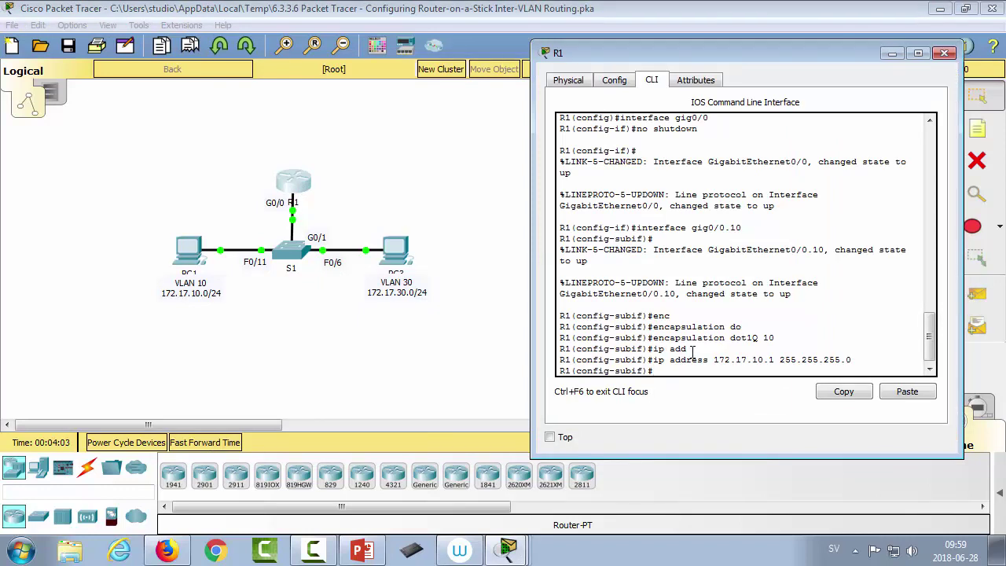
Exit the VLAN 10 subinterface configuration and create subinterface gig0/0.30 on R1.
{"action": "type", "text": "exit"}
{"action": "key", "text": "Return"}
{"action": "type", "text": "inter"}
{"action": "key", "text": "Tab"}
{"action": "type", "text": "gig0"}
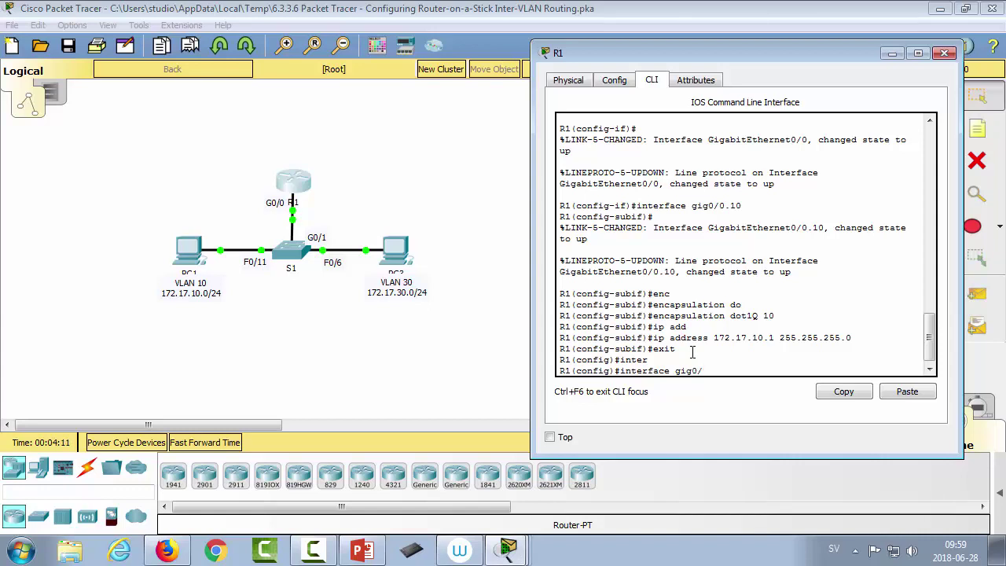
{"action": "type", "text": "/0.30"}
{"action": "key", "text": "Return"}
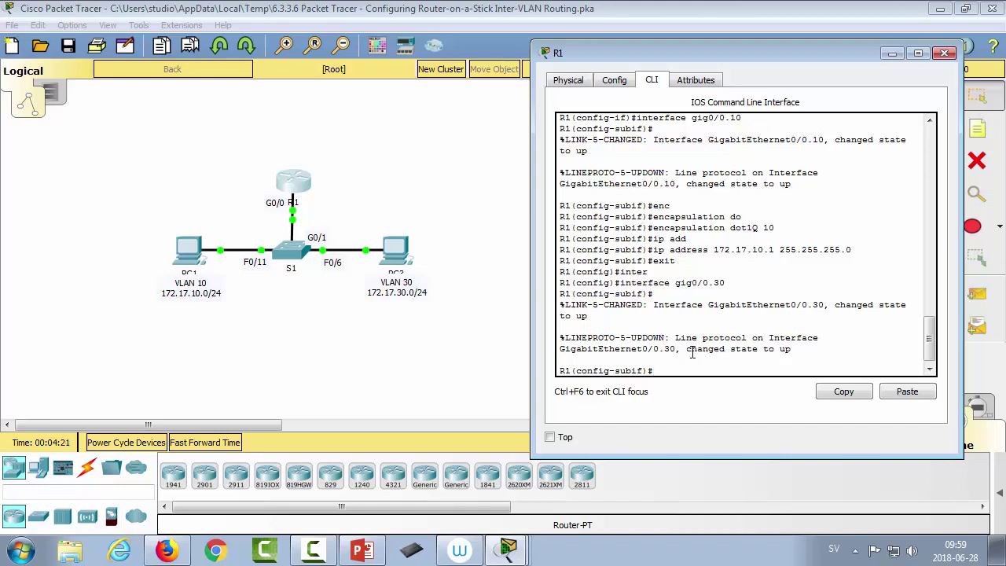
Set the encapsulation of R1's gig0/0.30 subinterface to dot1Q with VLAN 30.
{"action": "type", "text": "enca"}
{"action": "key", "text": "Tab"}
{"action": "type", "text": "dot"}
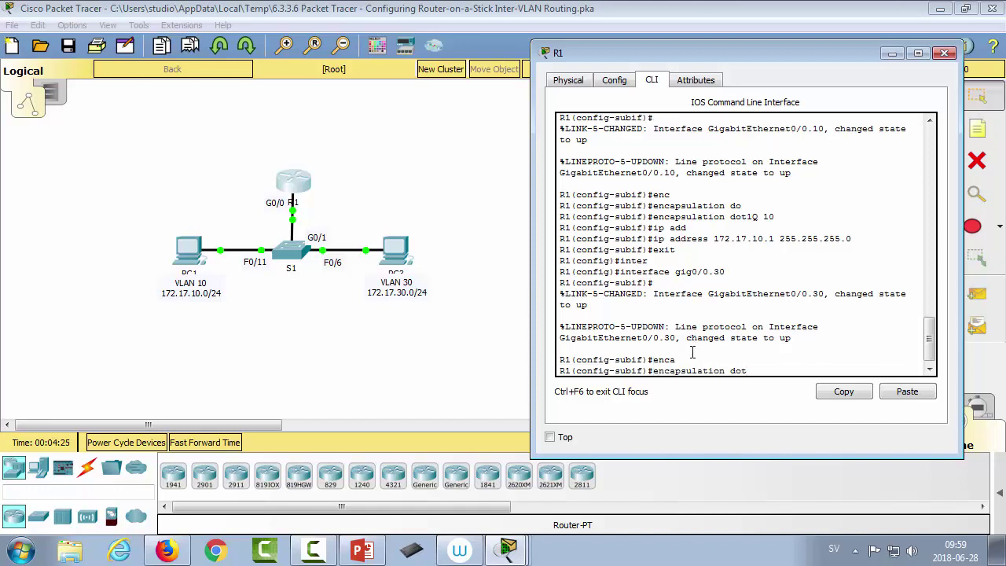
{"action": "key", "text": "Tab"}
{"action": "type", "text": "30"}
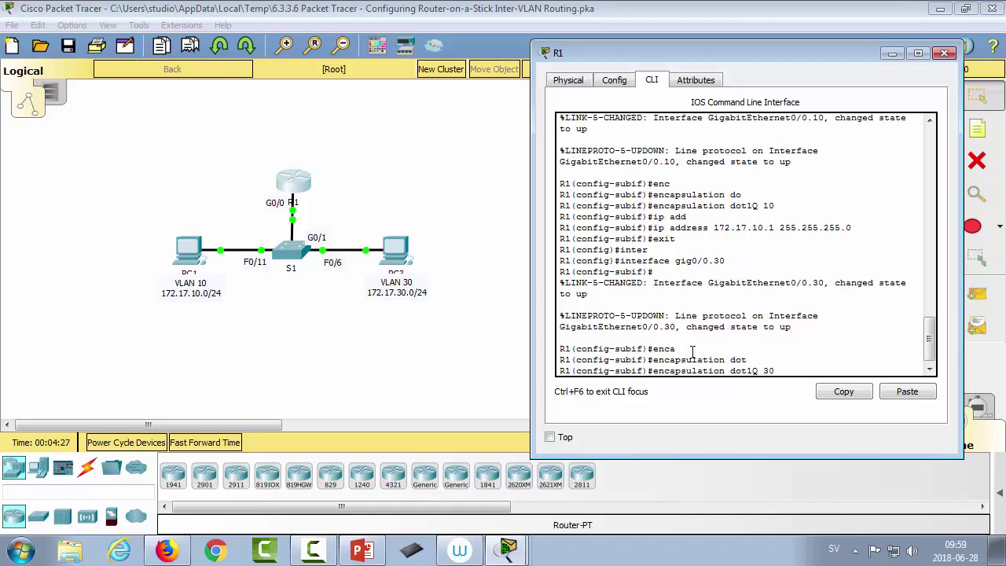
{"action": "key", "text": "Return"}
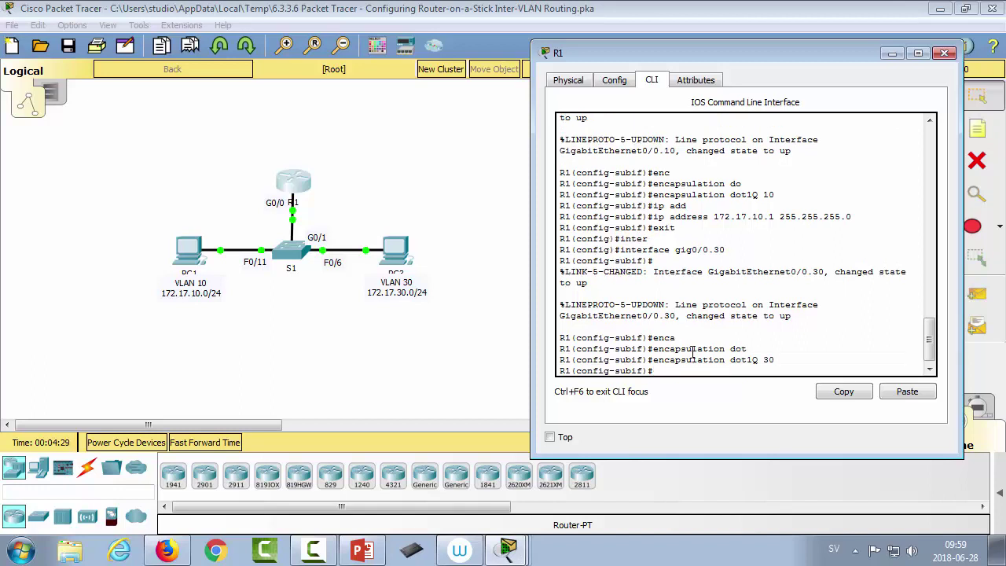
Assign IP address 172.17.30.1 with mask 255.255.255.0 to R1's gig0/0.30 subinterface.
{"action": "type", "text": "ip add"}
{"action": "key", "text": "Tab"}
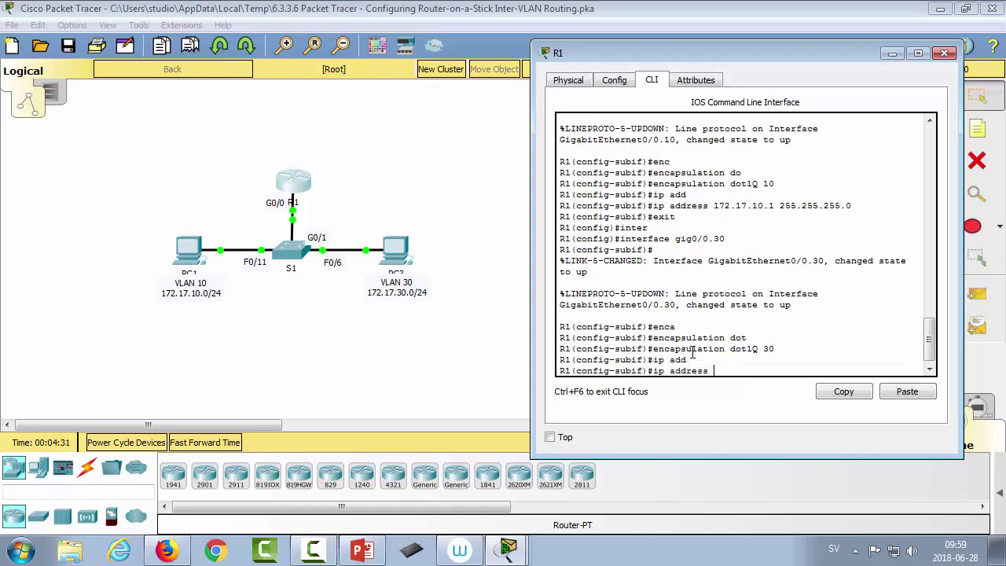
{"action": "type", "text": "172.17.30.1 255.255.255.0"}
{"action": "key", "text": "Return"}
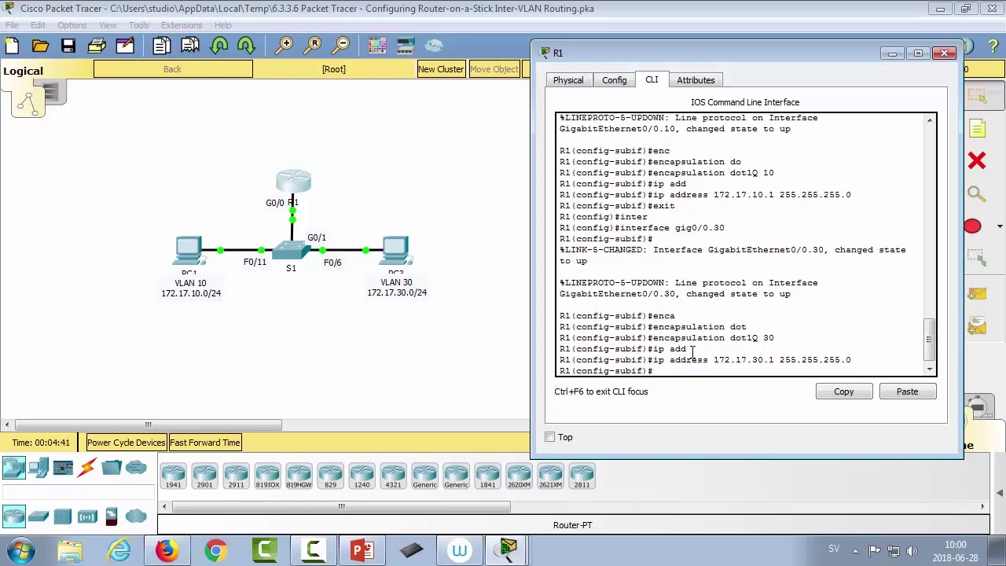
Leave R1's configuration mode with the end command to return to privileged EXEC mode.
{"action": "type", "text": "exit"}
{"action": "key", "text": "BackSpace"}
{"action": "key", "text": "BackSpace"}
{"action": "key", "text": "BackSpace"}
{"action": "key", "text": "BackSpace"}
{"action": "type", "text": "end"}
{"action": "key", "text": "Return"}
{"action": "key", "text": "Return"}
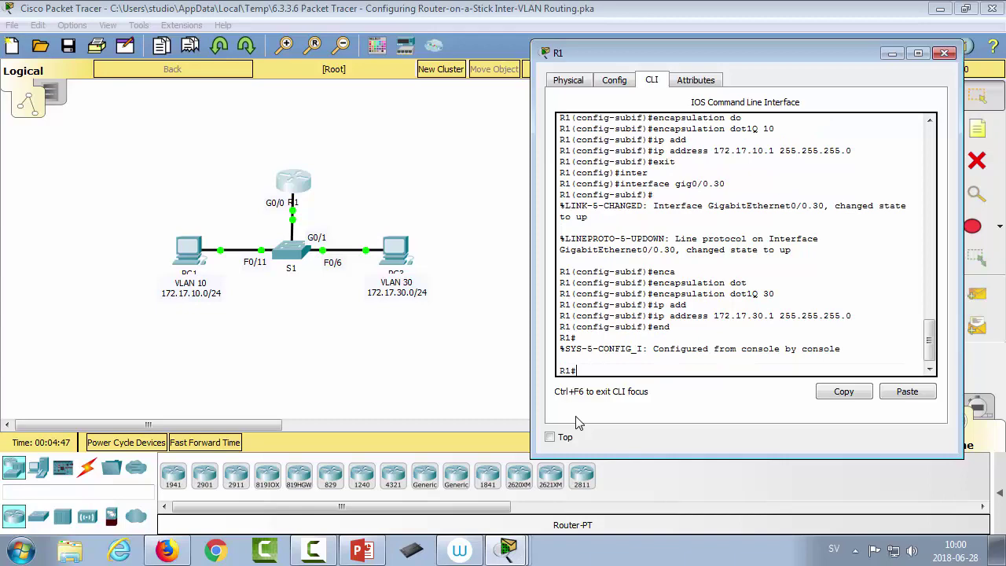
Run show ip route on R1, widen its window, and examine the connected and local routes of both subinterfaces.
{"action": "type", "text": "show ip route"}
{"action": "key", "text": "Return"}
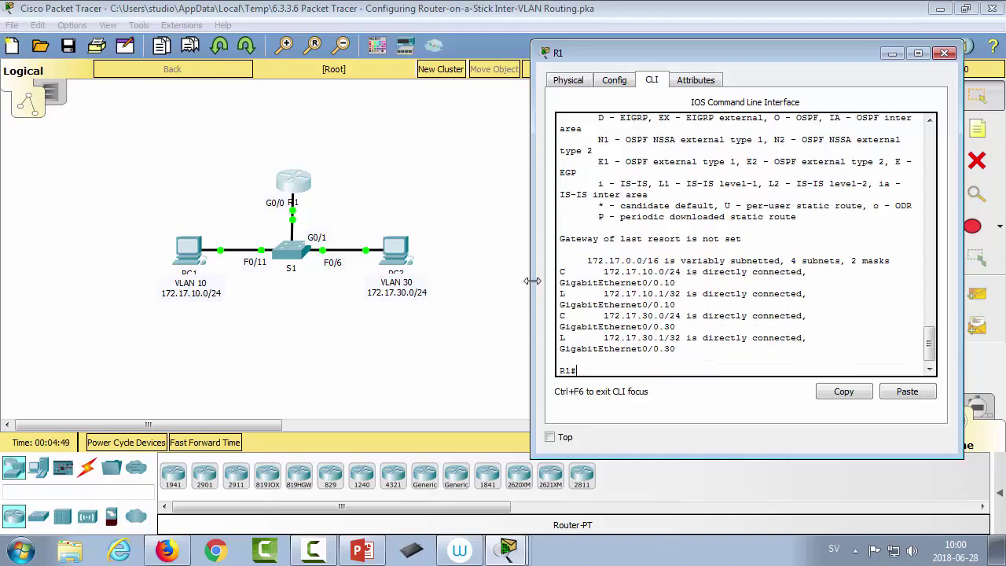
{"action": "left_click_drag", "start_coordinate": [531, 280], "coordinate": [454, 280]}
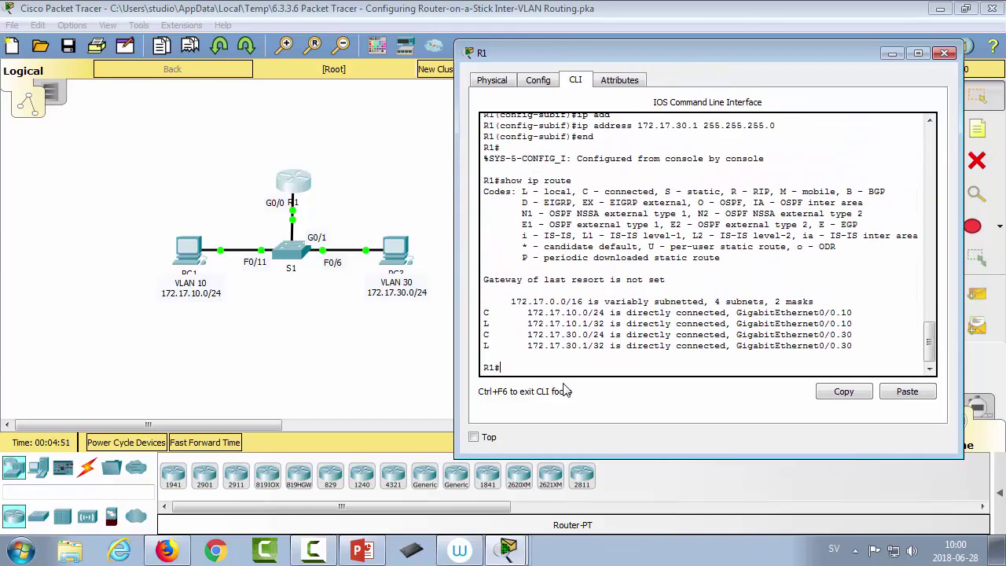
{"action": "left_click_drag", "start_coordinate": [819, 346], "coordinate": [474, 312]}
{"action": "left_click", "coordinate": [857, 317]}
{"action": "left_click_drag", "start_coordinate": [729, 312], "coordinate": [853, 312]}
{"action": "left_click_drag", "start_coordinate": [854, 347], "coordinate": [487, 314]}
{"action": "left_click", "coordinate": [694, 329]}
Run show vlan on R1, review its output, and close R1's window.
{"action": "type", "text": "show vlan"}
{"action": "key", "text": "Return"}
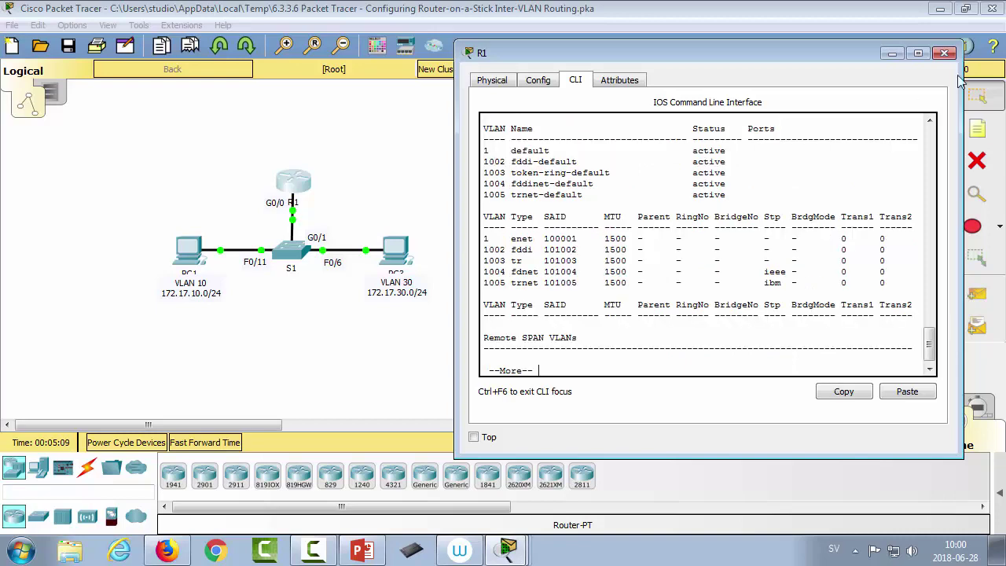
{"action": "scroll", "coordinate": [664, 234], "scroll_direction": "up", "scroll_amount": 5}
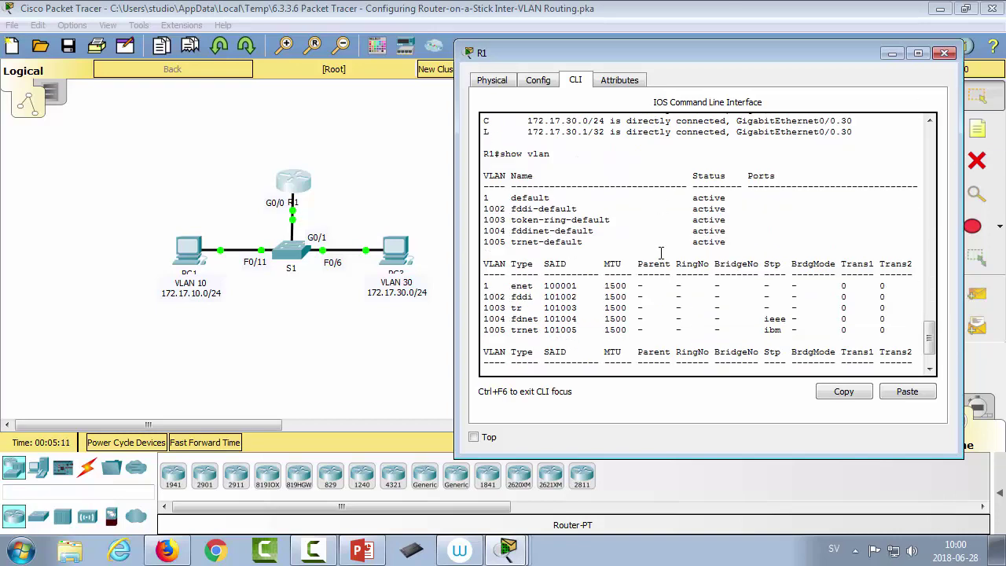
{"action": "scroll", "coordinate": [666, 273], "scroll_direction": "up", "scroll_amount": 10}
{"action": "scroll", "coordinate": [674, 296], "scroll_direction": "down", "scroll_amount": 9}
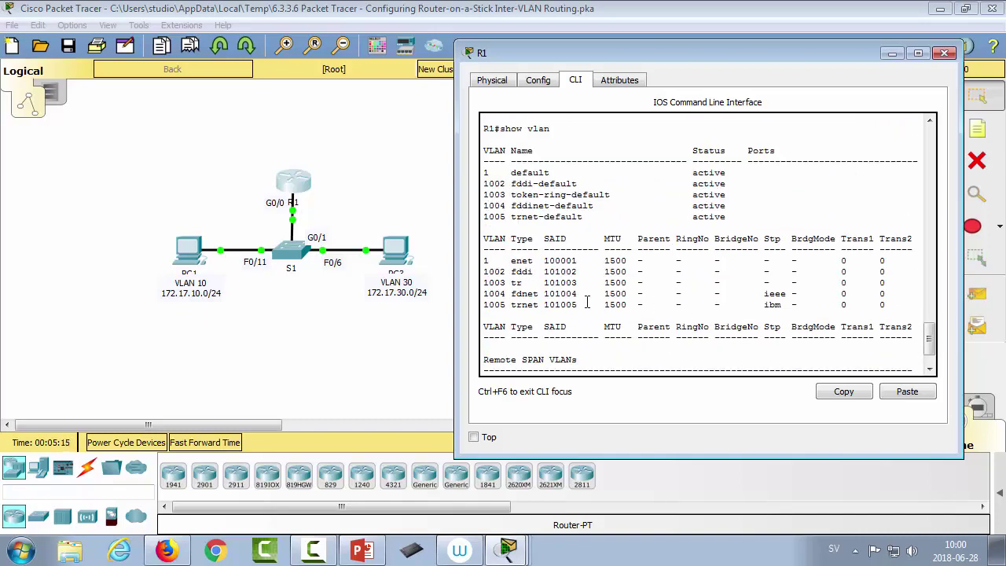
{"action": "scroll", "coordinate": [660, 314], "scroll_direction": "down", "scroll_amount": 2}
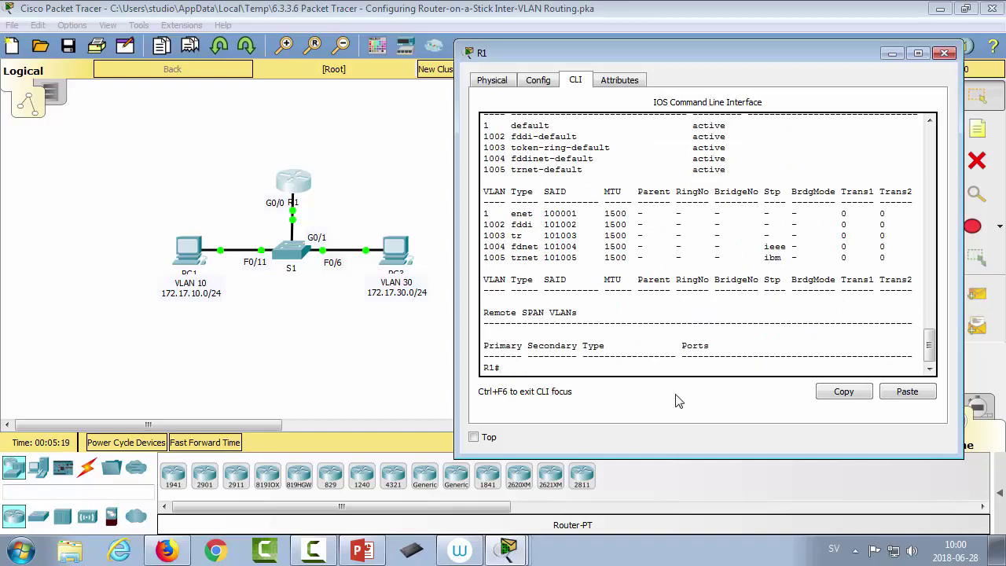
{"action": "left_click", "coordinate": [945, 52]}
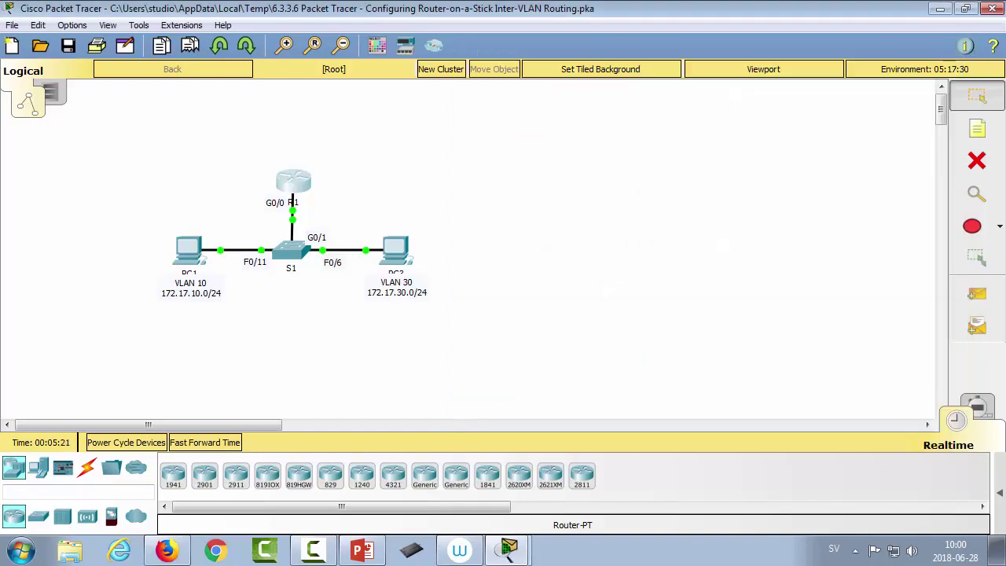
Send a simple PDU from PC1 to PC3 and show the PDU list to check its status.
{"action": "left_click", "coordinate": [977, 293]}
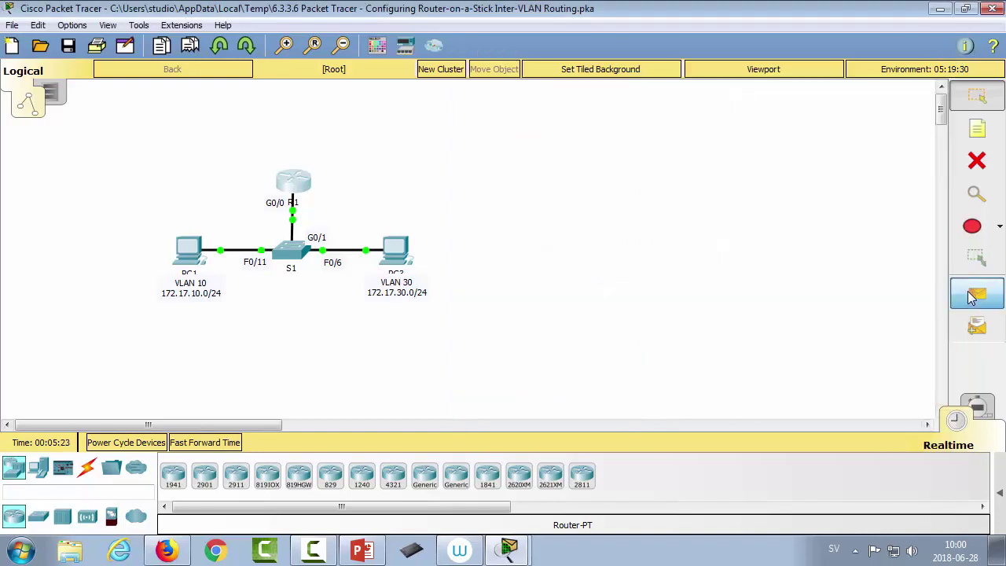
{"action": "left_click", "coordinate": [189, 253]}
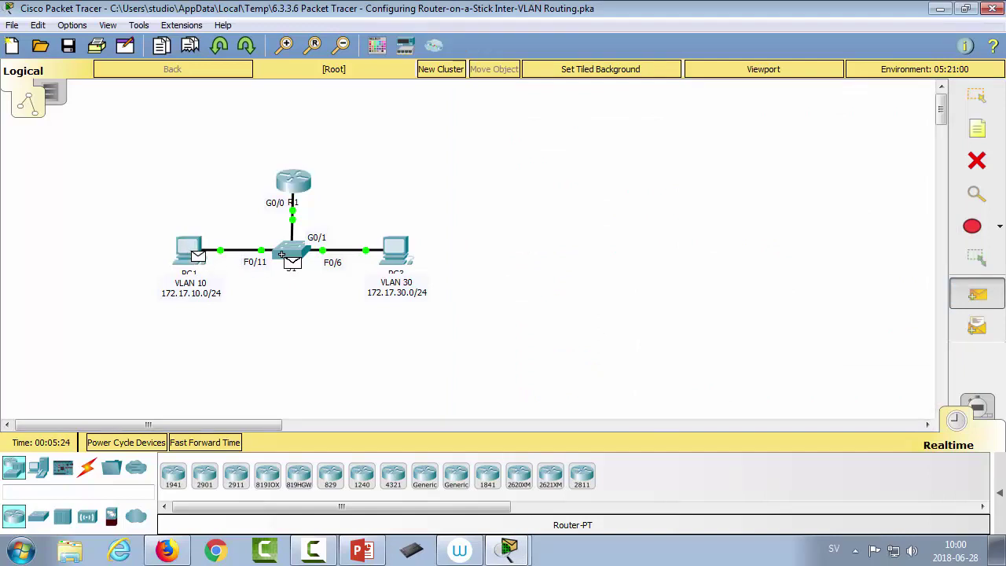
{"action": "left_click", "coordinate": [395, 250]}
{"action": "left_click", "coordinate": [998, 484]}
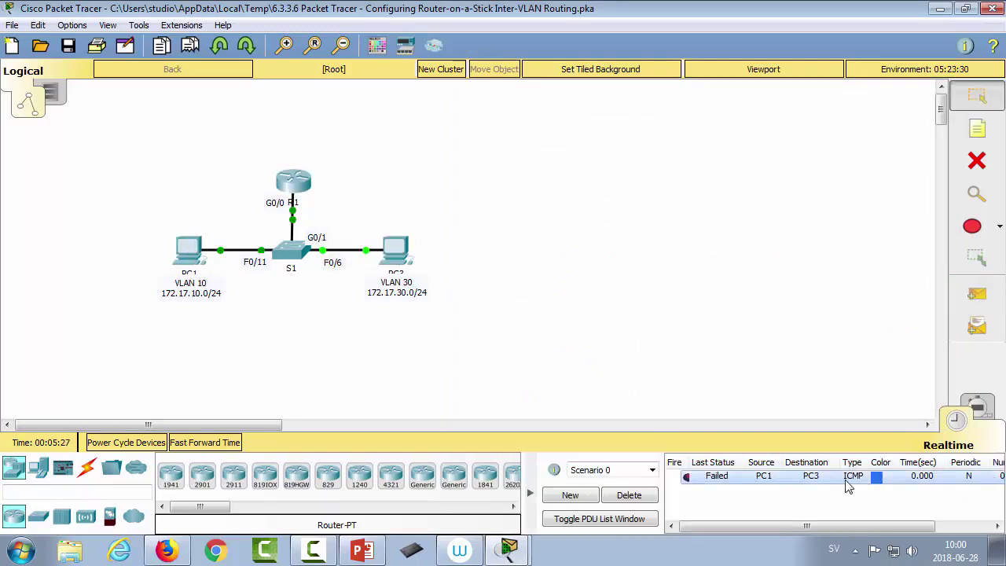
Send a second simple PDU from PC1 to PC3 and compare the status of both PDUs.
{"action": "left_click", "coordinate": [977, 294]}
{"action": "left_click", "coordinate": [190, 252]}
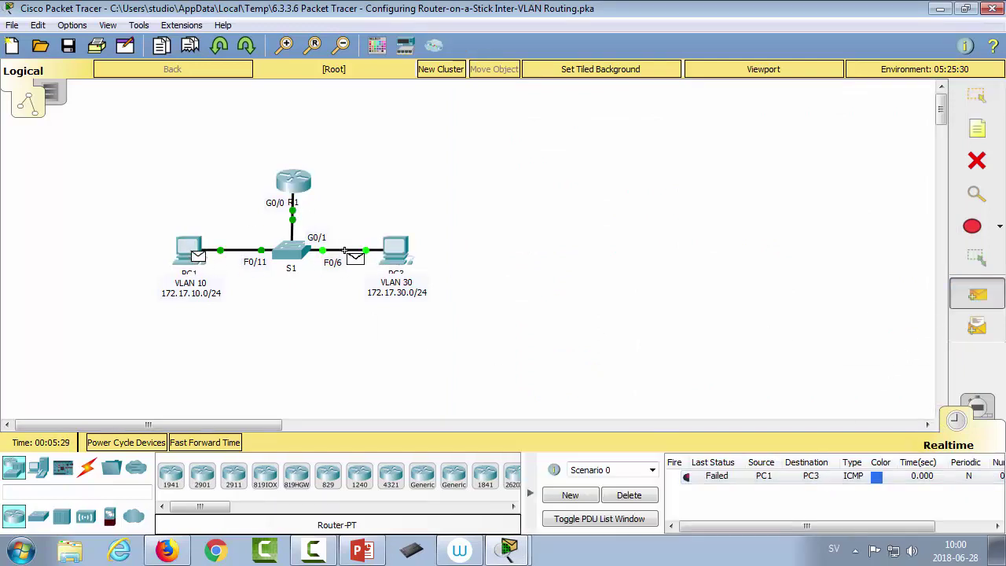
{"action": "left_click", "coordinate": [395, 249]}
{"action": "left_click", "coordinate": [715, 477]}
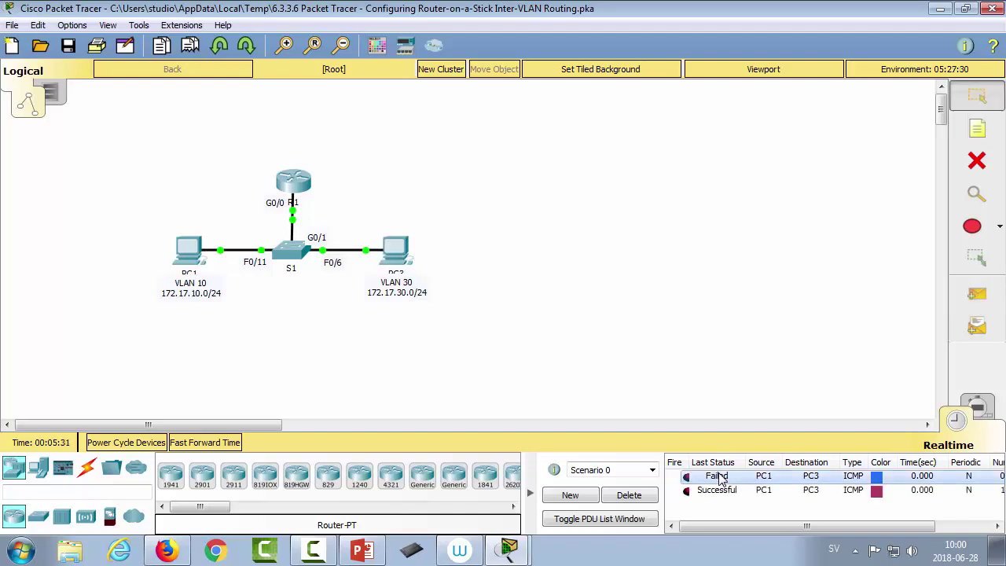
{"action": "left_click", "coordinate": [731, 501]}
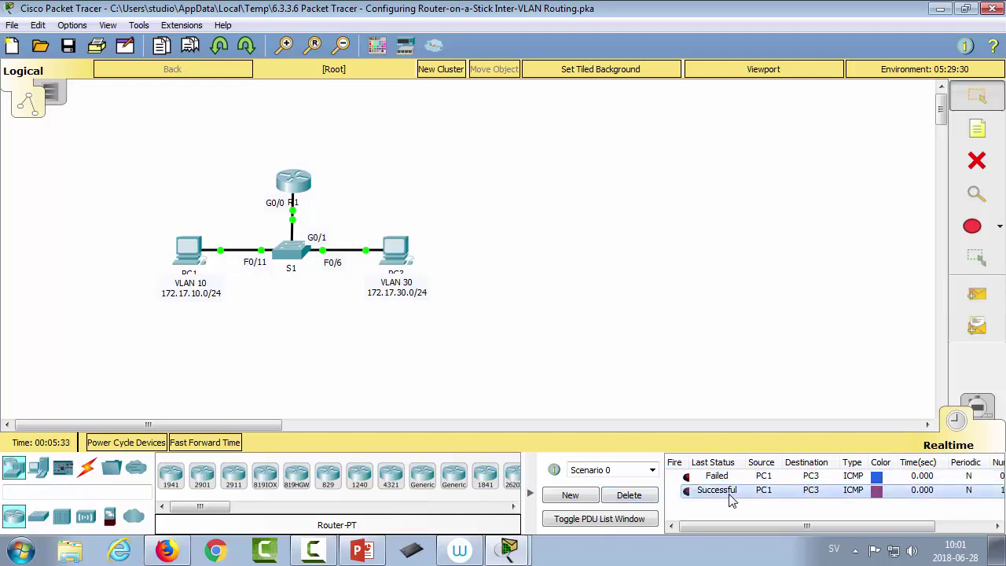
Delete the scenario's existing PDUs, and add a new simple PDU from PC1 to PC3 in simulation mode.
{"action": "left_click", "coordinate": [650, 503]}
{"action": "left_click", "coordinate": [981, 416]}
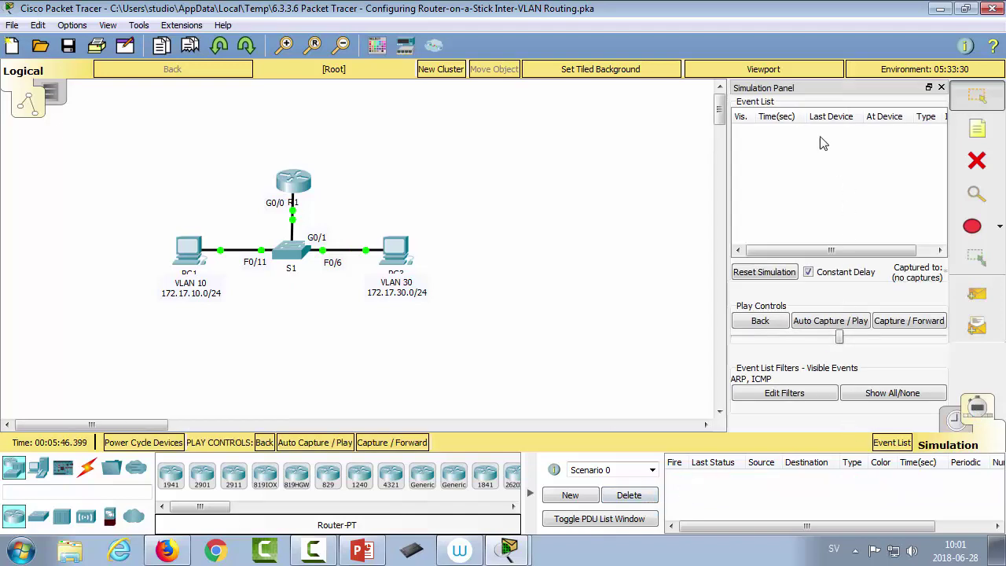
{"action": "left_click", "coordinate": [978, 296]}
{"action": "left_click", "coordinate": [189, 251]}
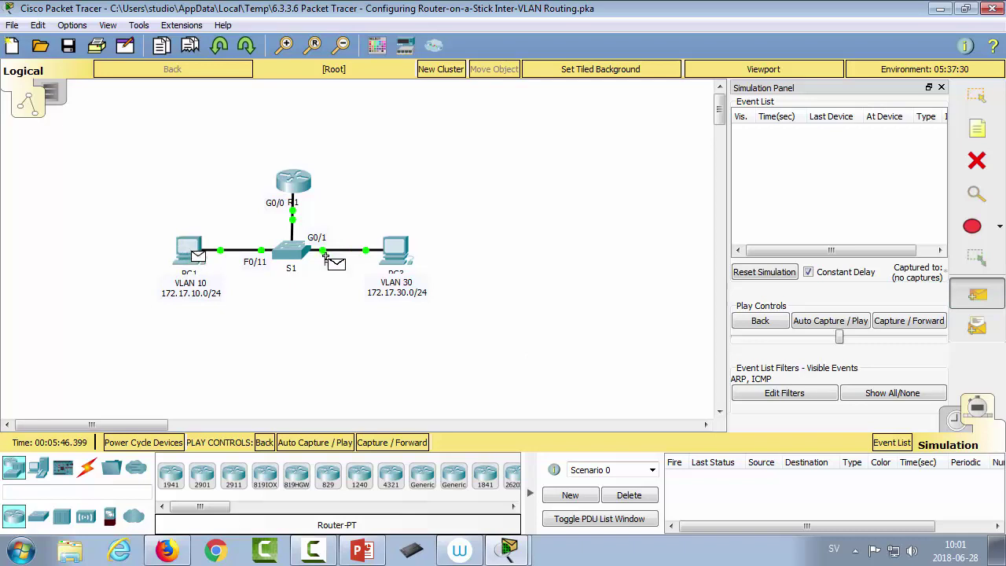
{"action": "left_click", "coordinate": [395, 255]}
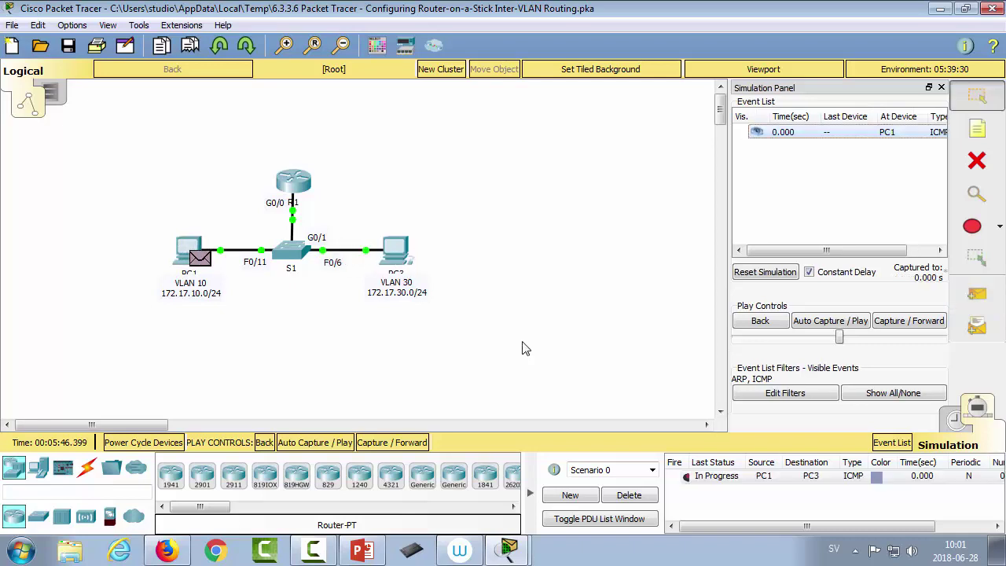
Slow down the simulation's play speed and start automatic capture of the PC1-to-PC3 PDU.
{"action": "left_click_drag", "start_coordinate": [839, 336], "coordinate": [806, 338]}
{"action": "left_click", "coordinate": [855, 322]}
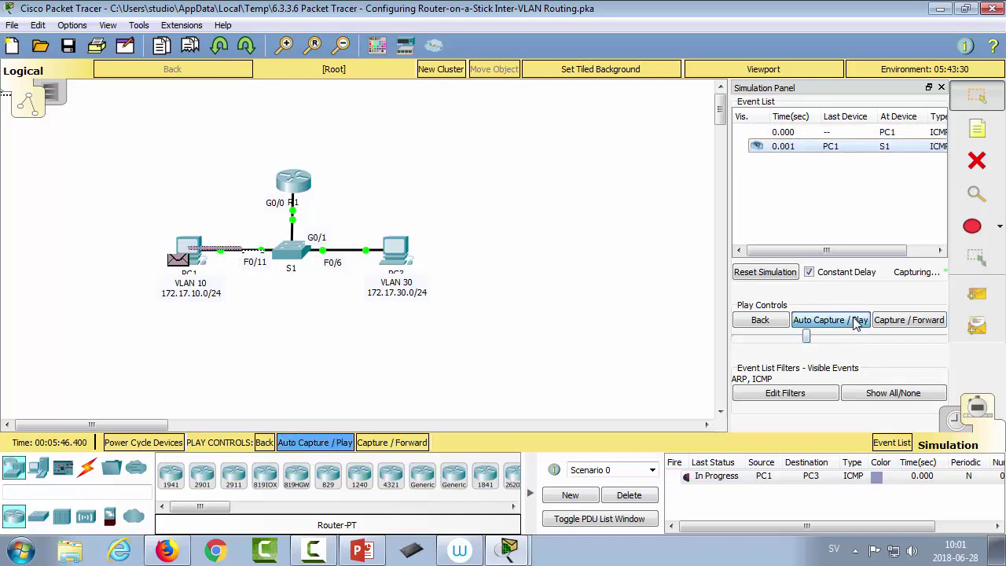